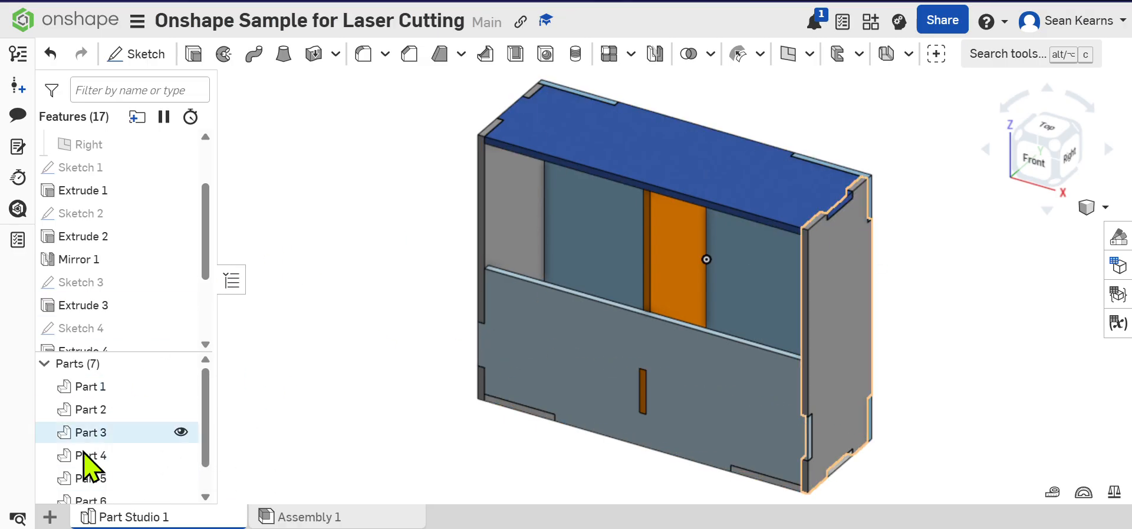
# Start a new drawing and select ISO_A4.dwt from the recently opened ISO templates
pyautogui.click(56, 515)
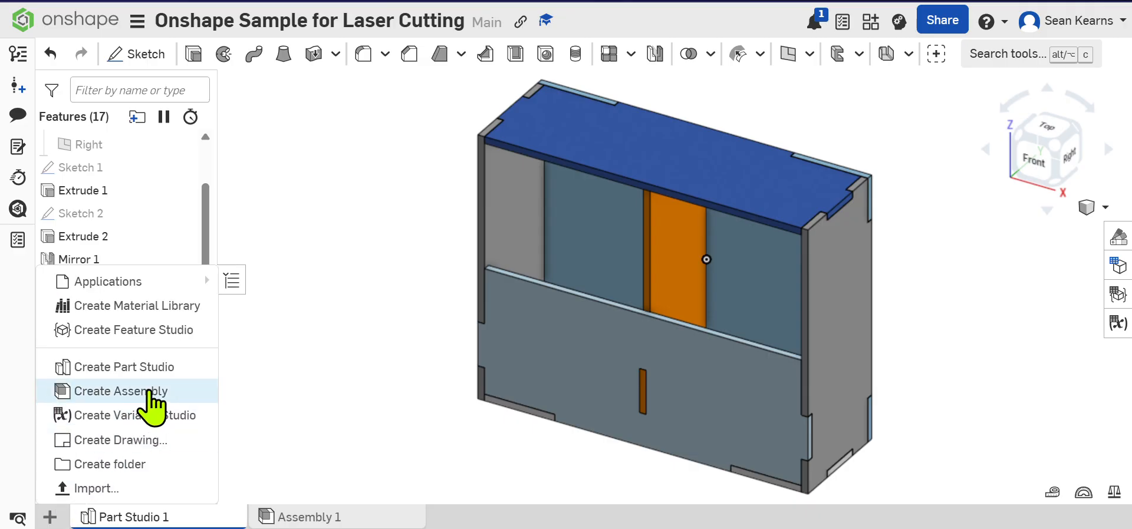
pyautogui.click(158, 447)
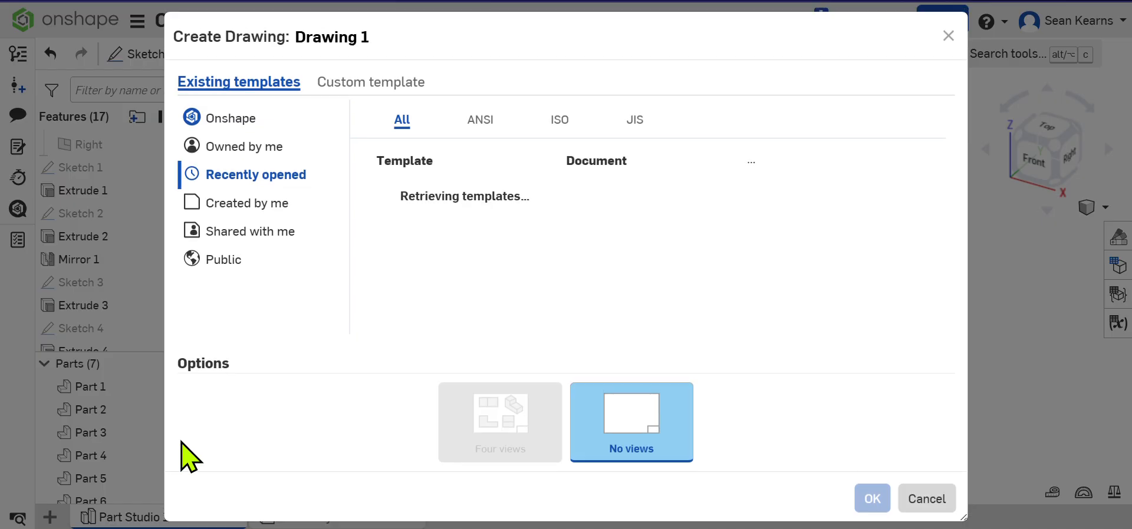
pyautogui.click(560, 120)
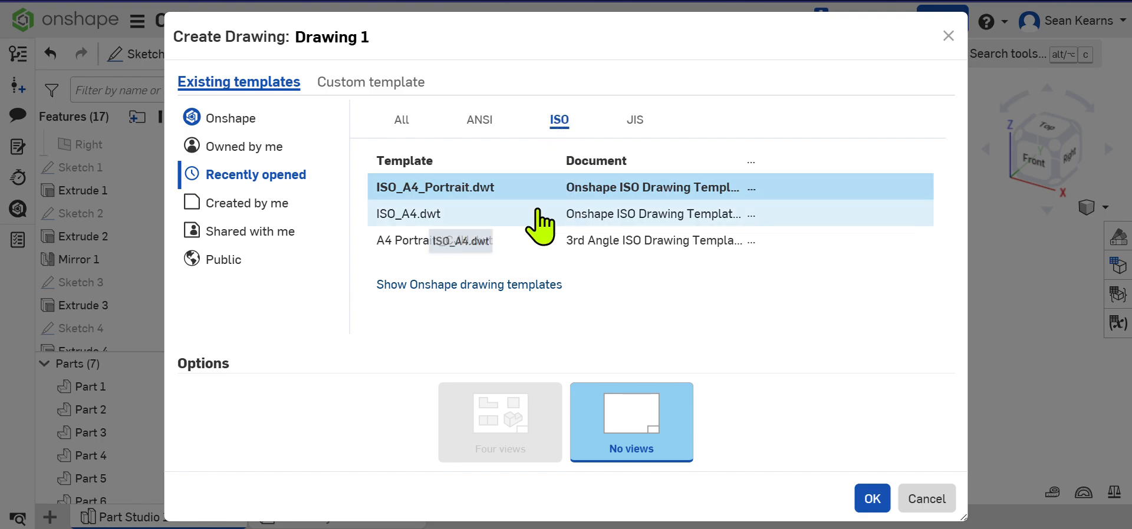
pyautogui.click(501, 214)
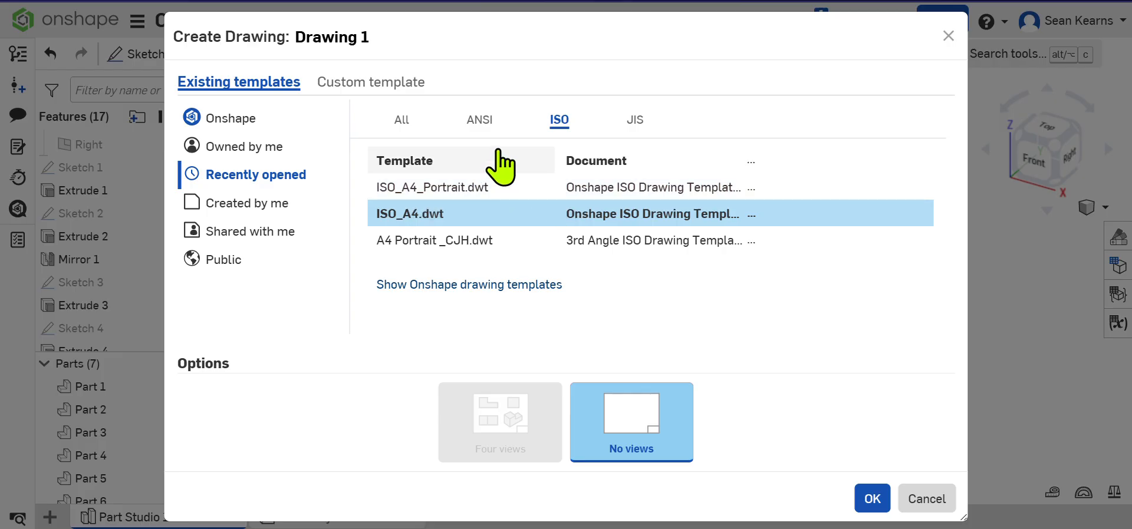
# Browse the ANSI, JIS and complete template lists, and return to ISO_A4.dwt among the ISO templates
pyautogui.click(483, 122)
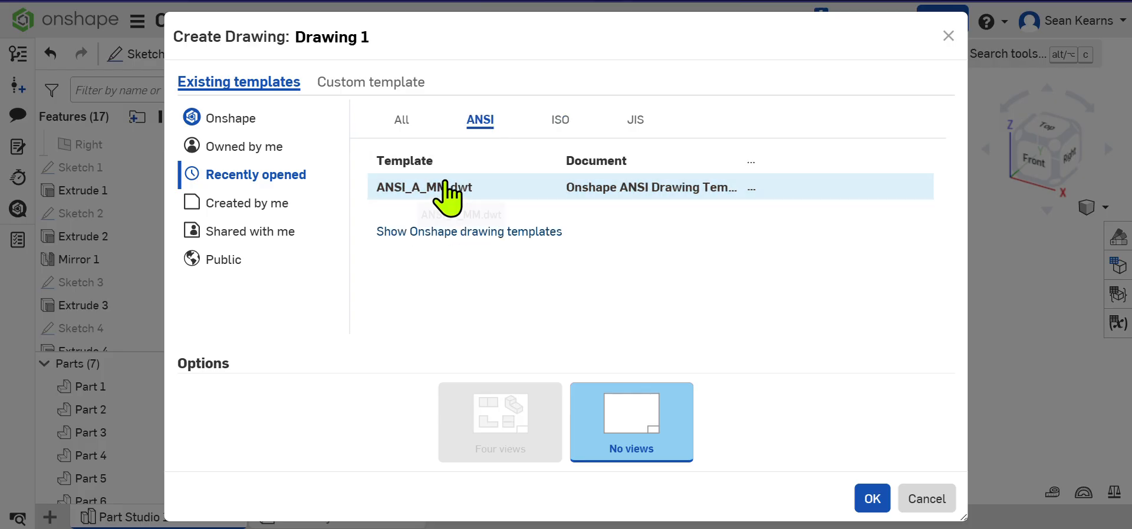
pyautogui.click(403, 123)
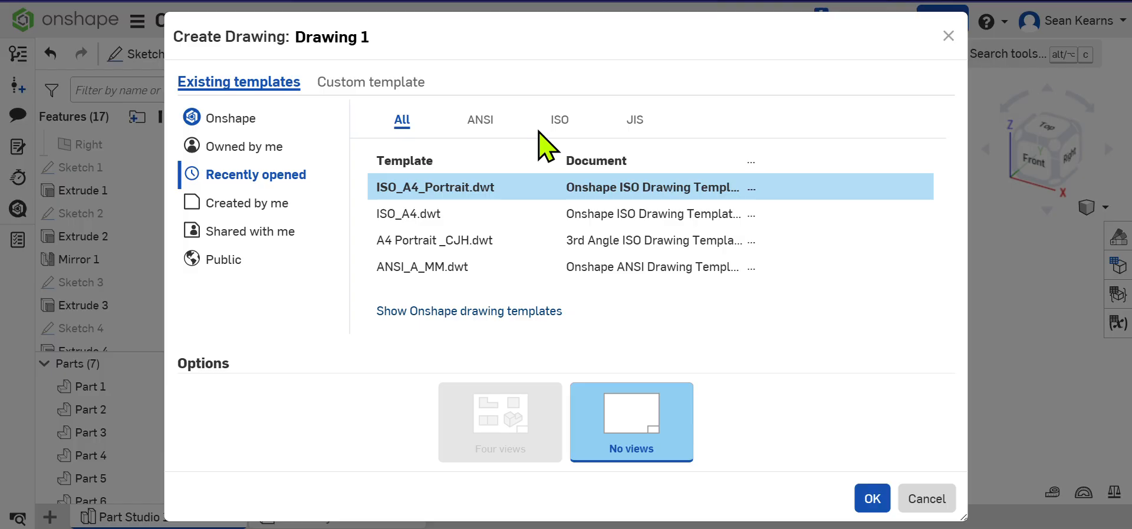
pyautogui.click(631, 130)
pyautogui.click(560, 123)
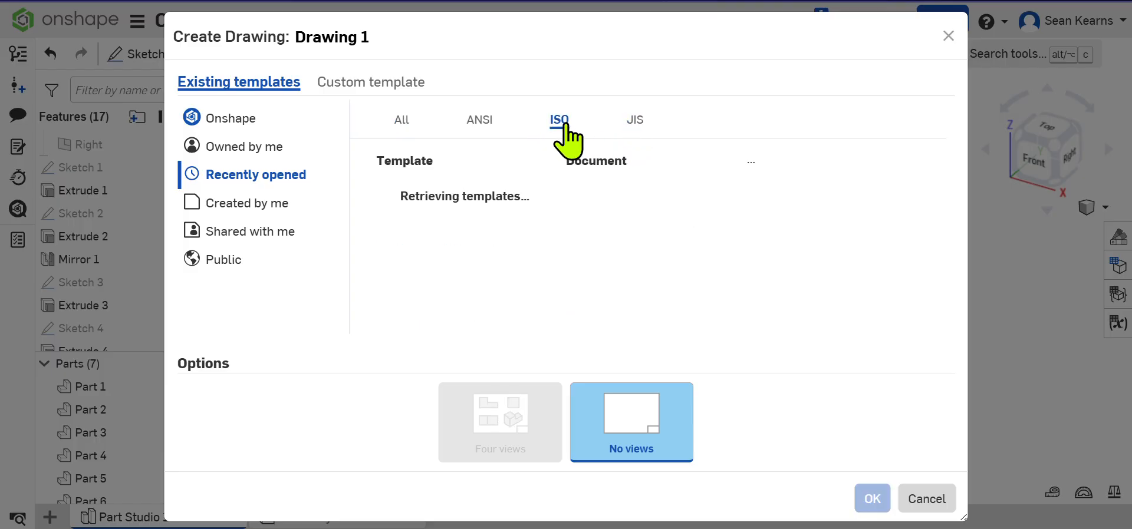
pyautogui.click(470, 219)
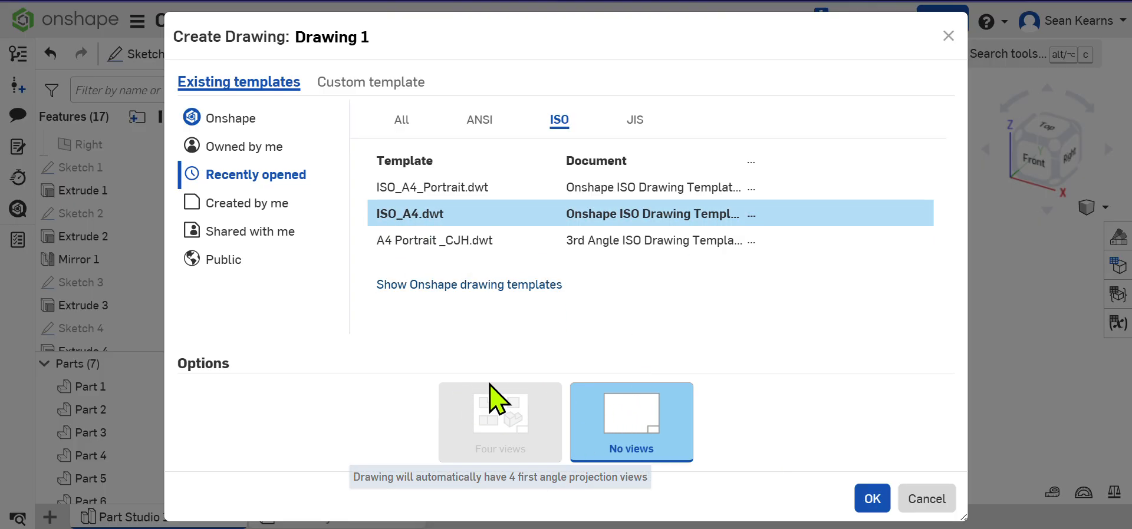
pyautogui.click(397, 87)
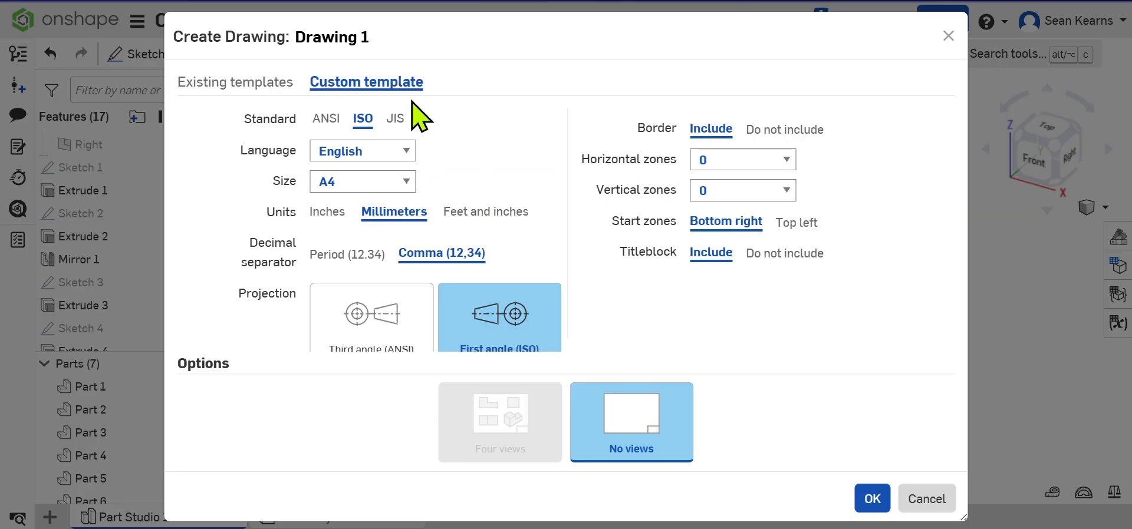
pyautogui.click(403, 184)
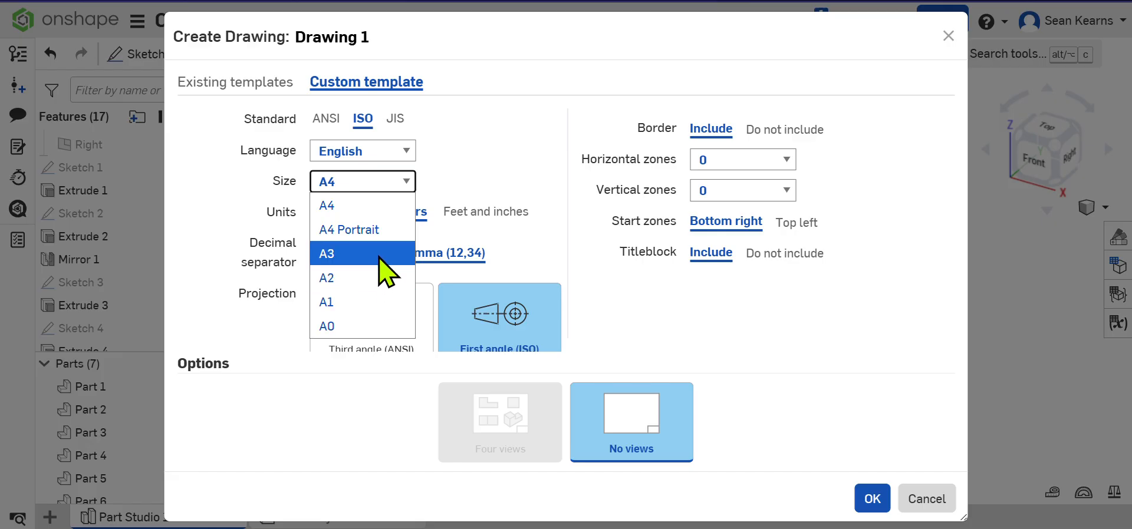
pyautogui.click(379, 256)
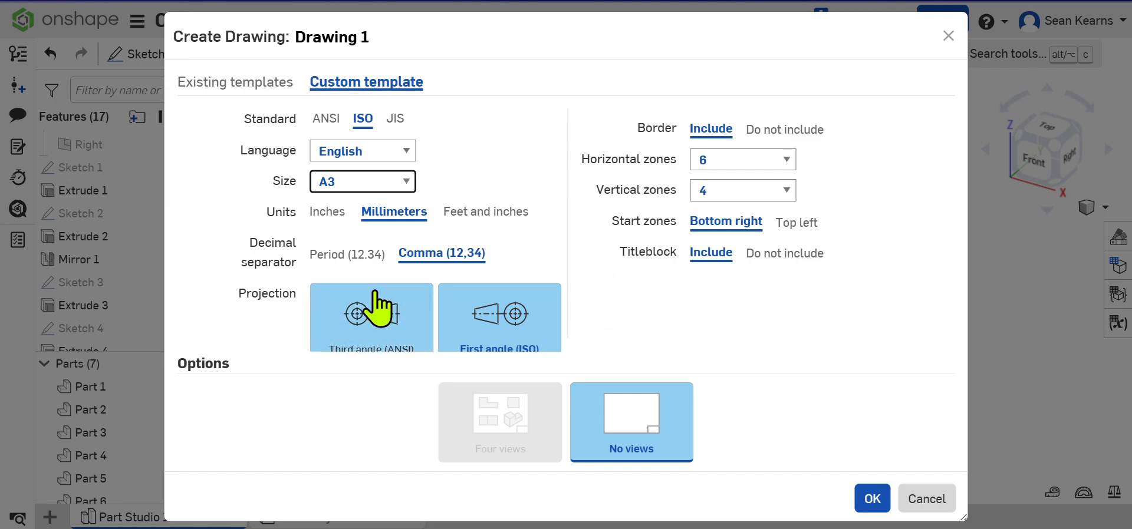
# Create the drawing from the existing ISO_A4.dwt template with no views
pyautogui.click(293, 94)
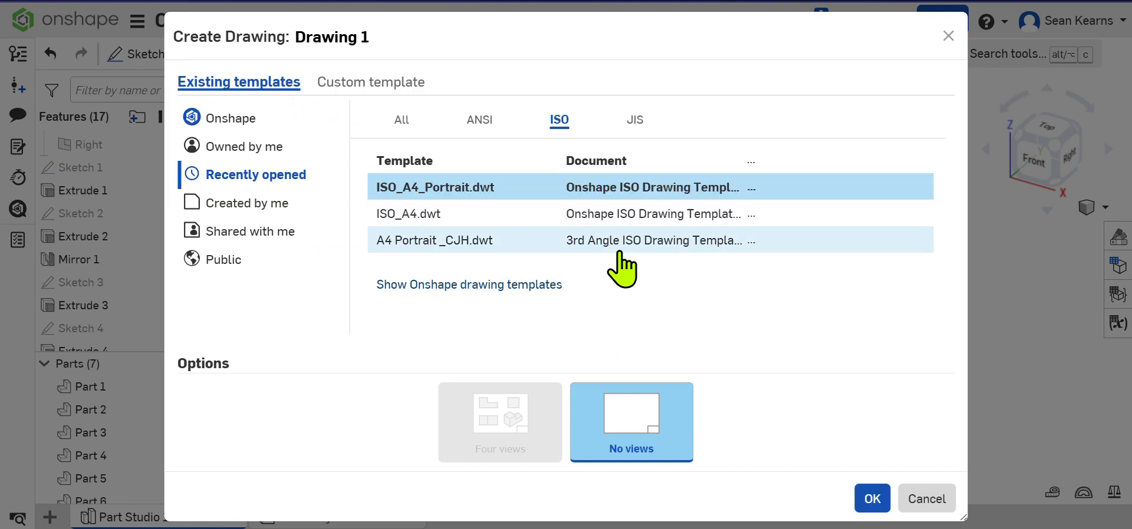
pyautogui.click(460, 214)
pyautogui.click(869, 500)
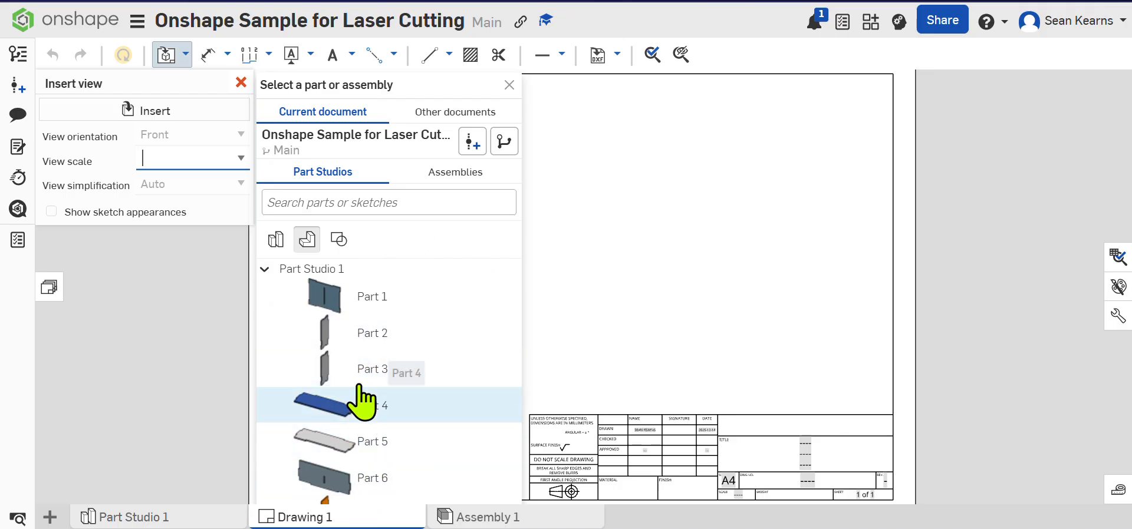
# Place a 1:3 front view of the whole Part Studio 1 on the sheet's upper left and project a side view to its right
pyautogui.click(266, 269)
pyautogui.click(275, 240)
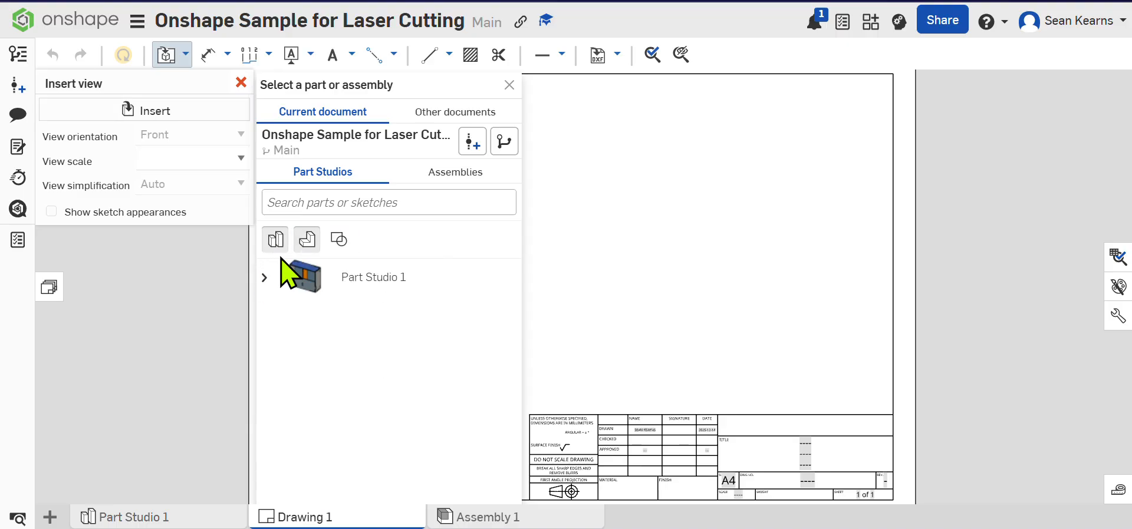
pyautogui.click(346, 286)
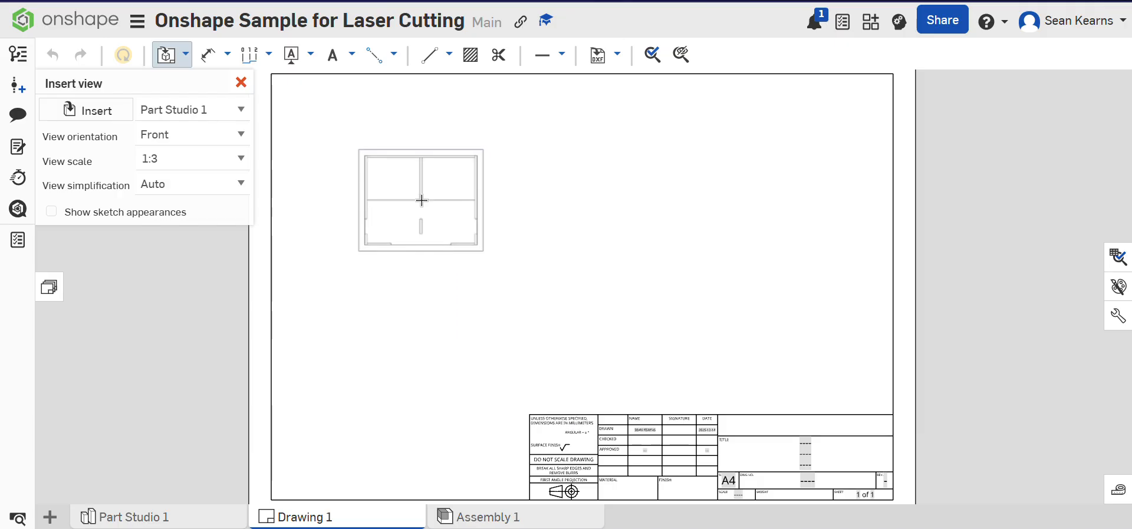
pyautogui.click(422, 187)
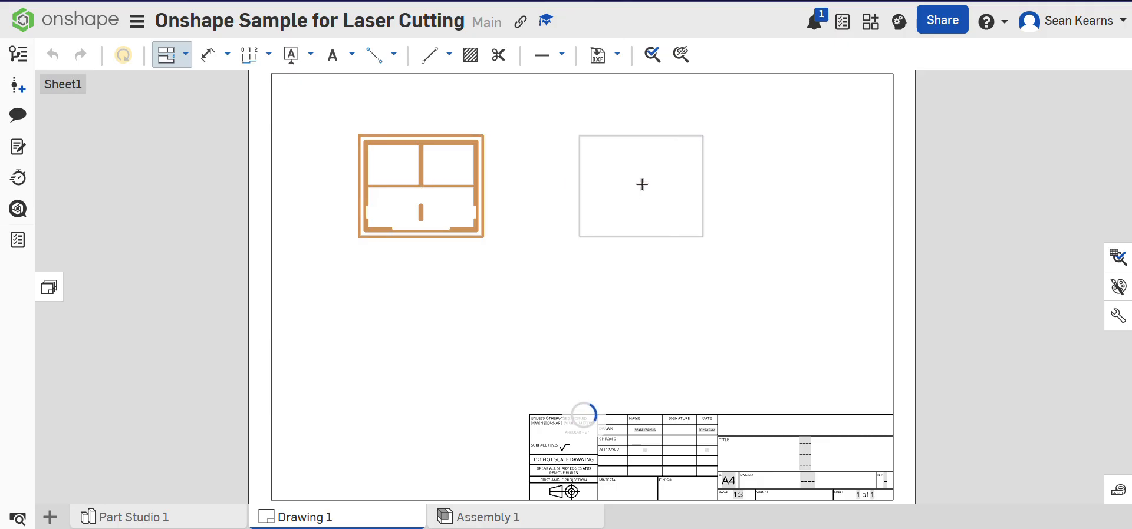
pyautogui.click(638, 184)
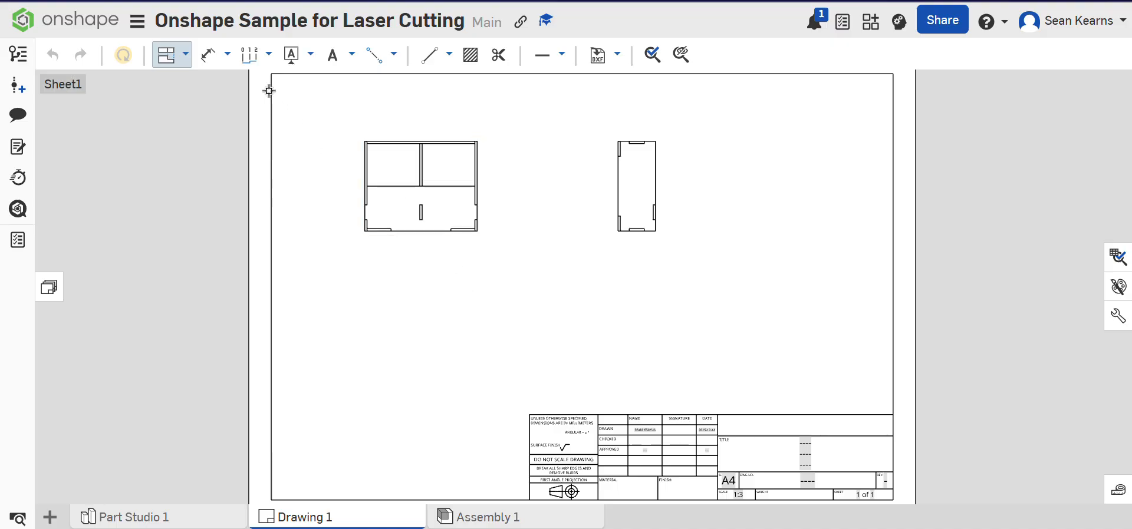
pyautogui.press('Escape')
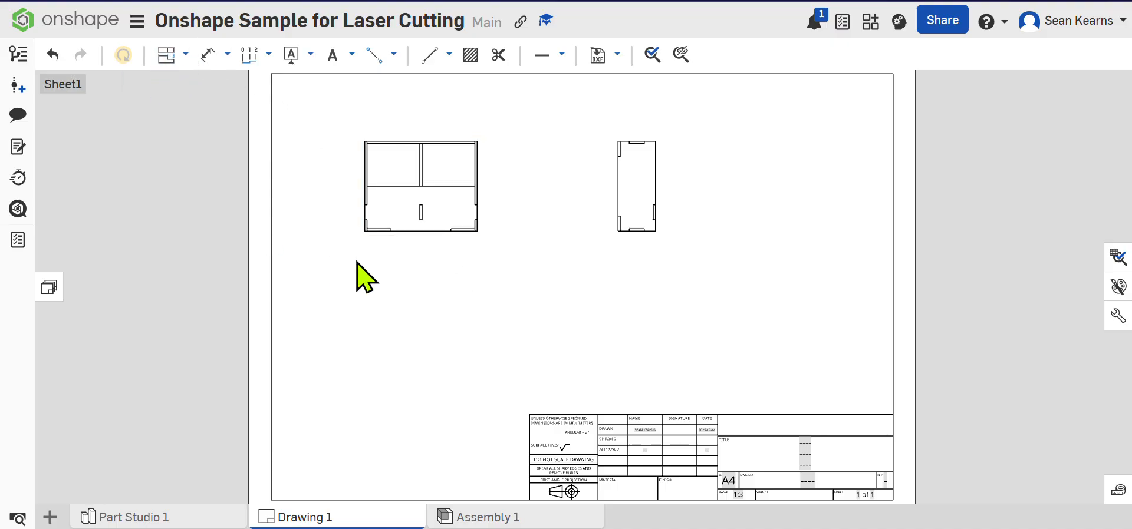
# Project a top view from the front view and place it directly below
pyautogui.click(401, 227)
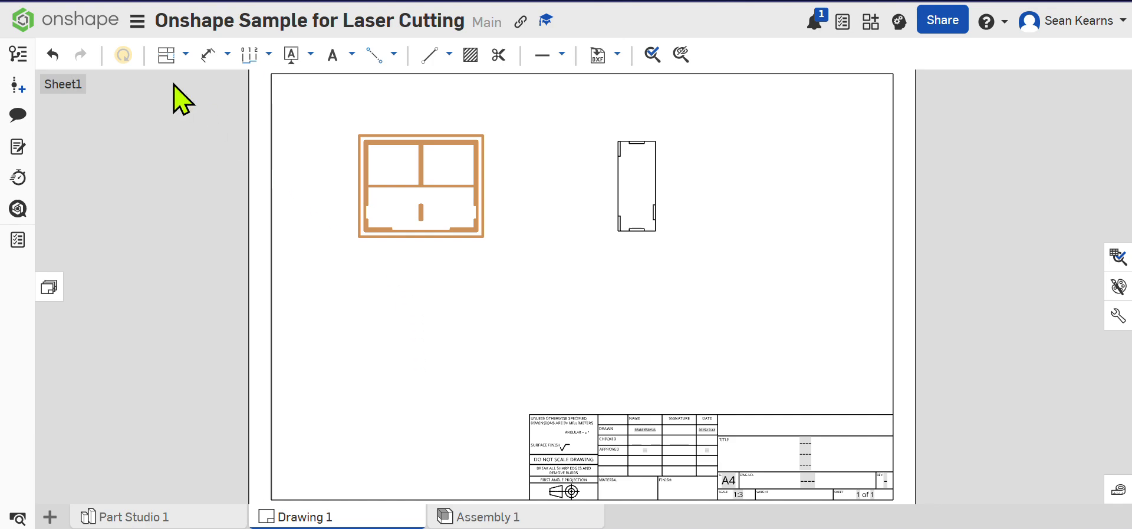
pyautogui.click(164, 55)
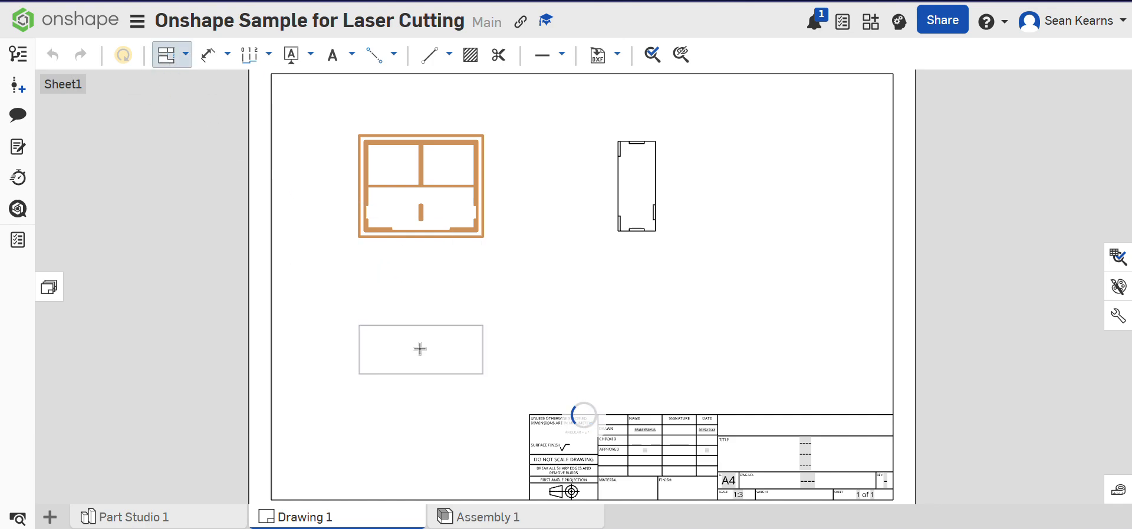
pyautogui.click(420, 350)
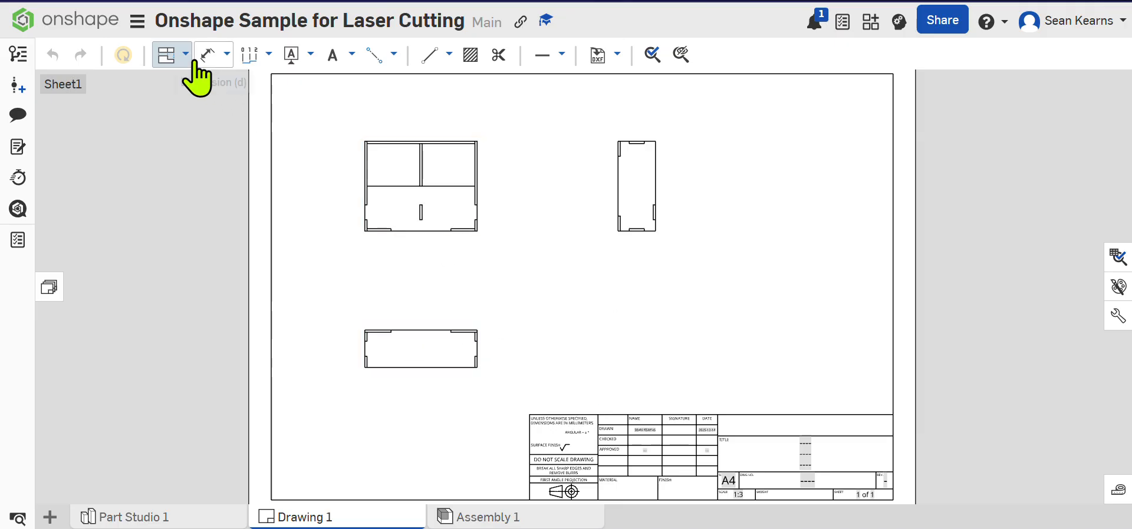
# Insert an isometric view of Part Studio 1 at the 1:3 sheet scale, placed above the title block on the right
pyautogui.click(186, 56)
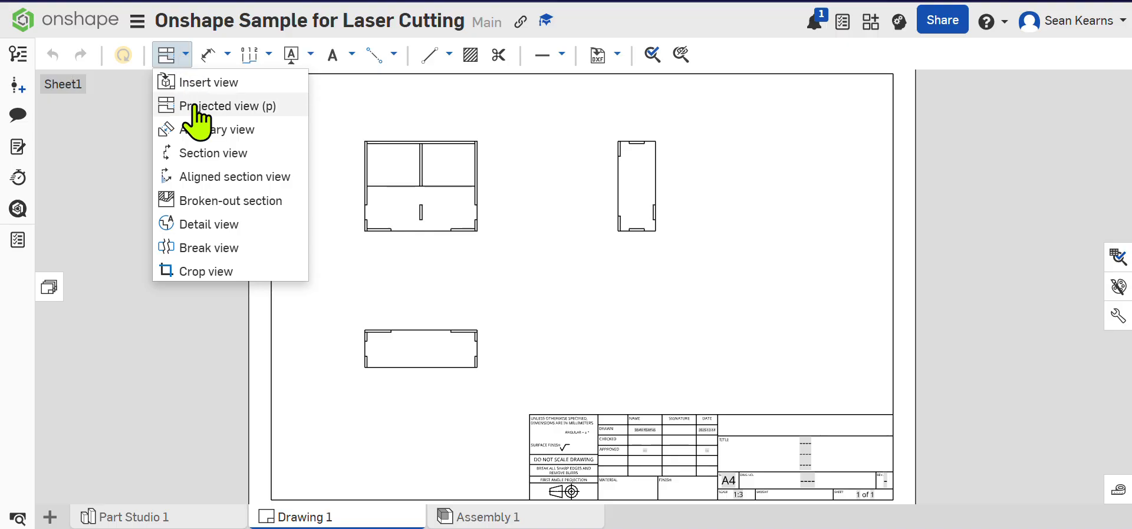
pyautogui.click(230, 83)
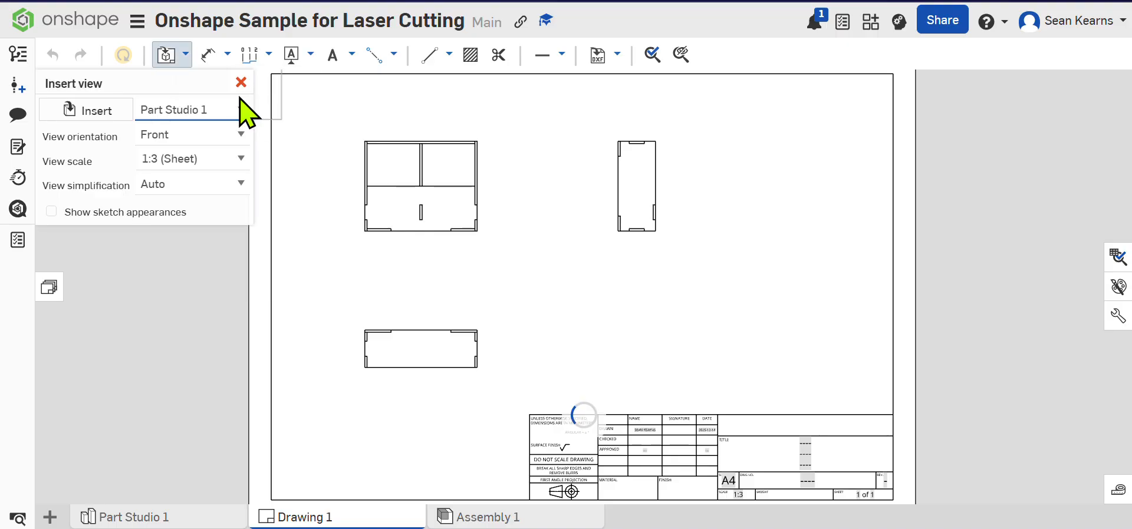
pyautogui.click(193, 136)
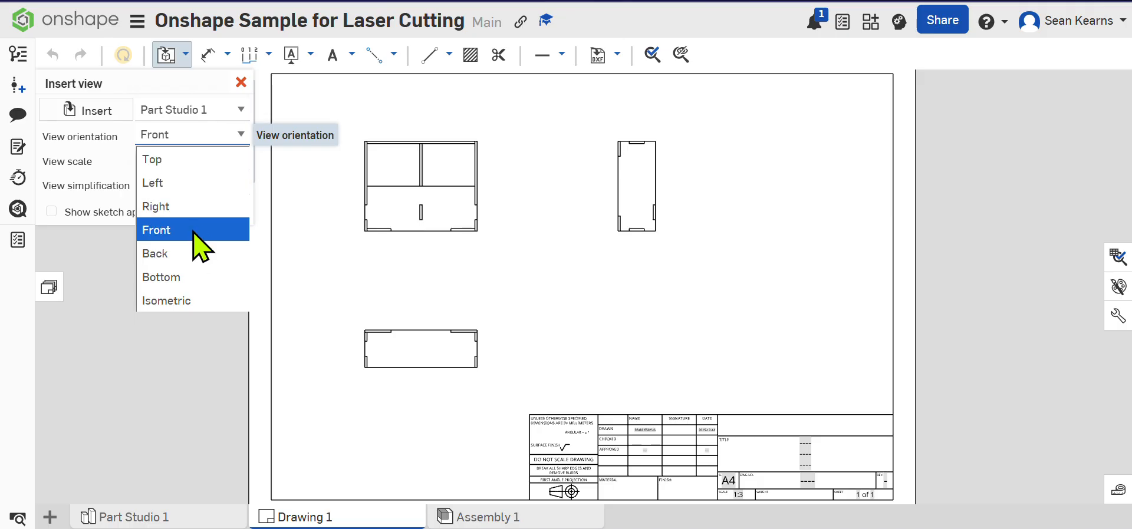
pyautogui.click(195, 300)
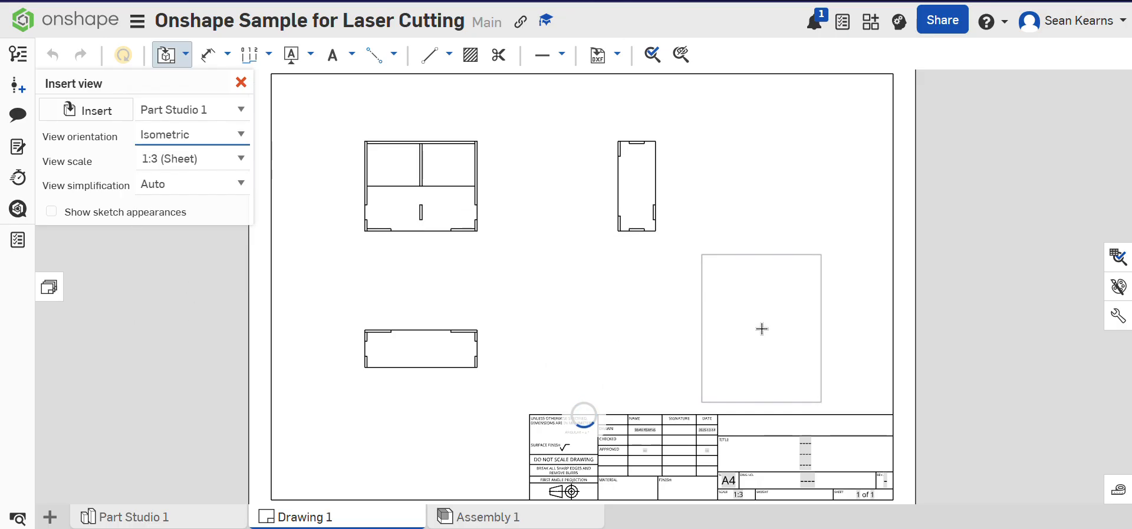
pyautogui.click(762, 329)
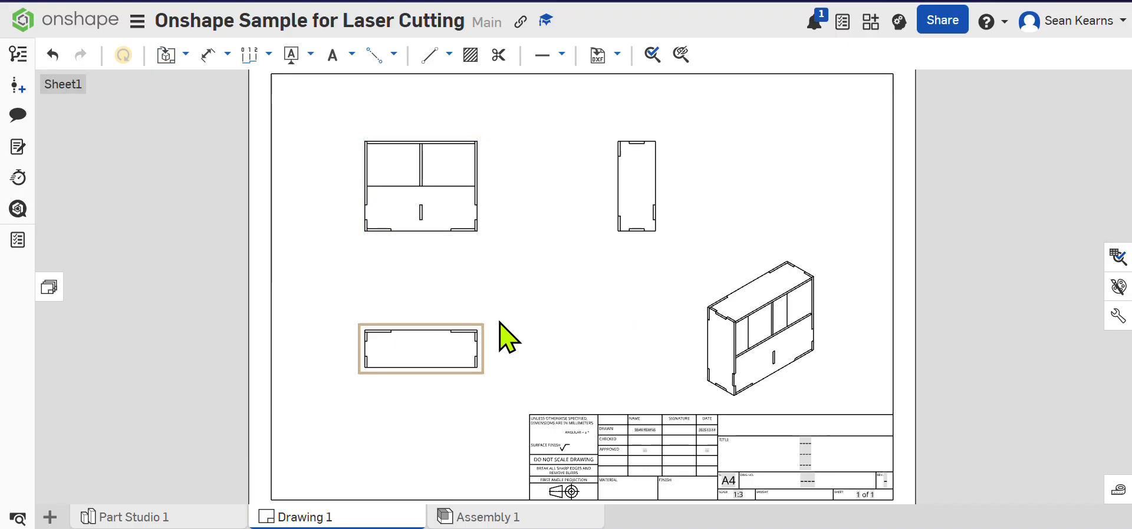
# Try the isometric view at scales 1:2 and 1:1, and set its scale to 1:3
pyautogui.doubleClick(747, 376)
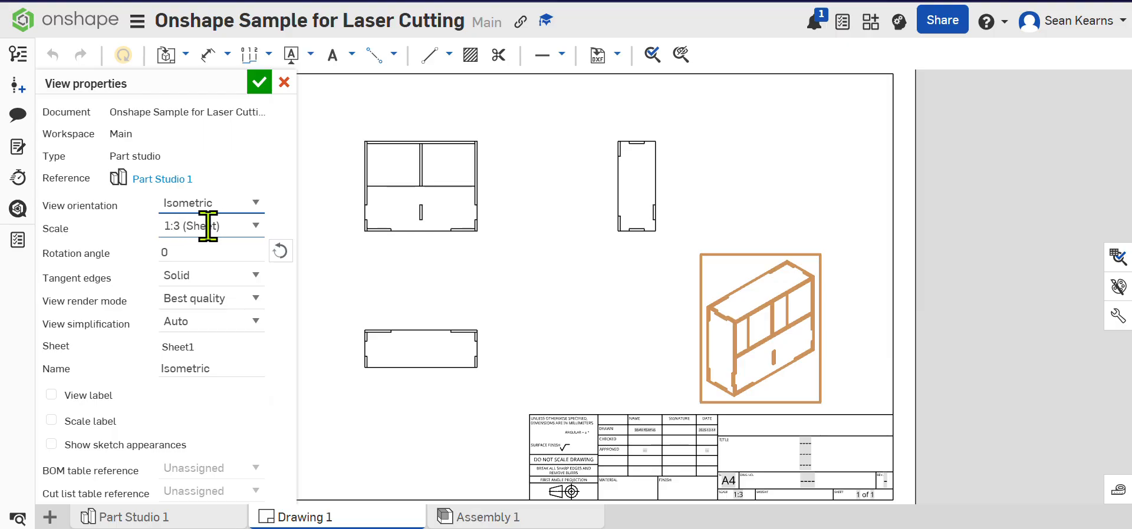
pyautogui.click(248, 231)
pyautogui.click(236, 298)
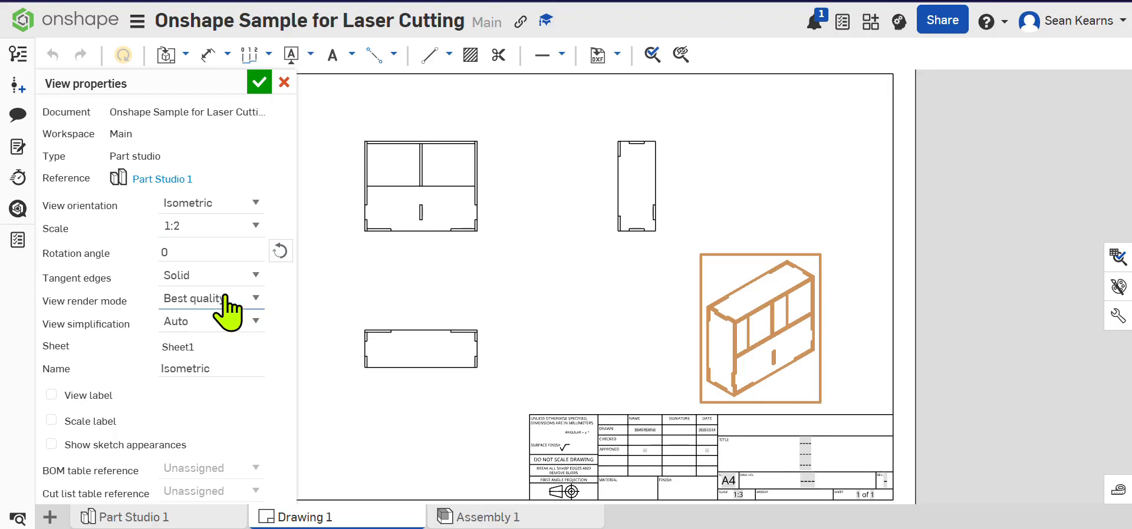
pyautogui.click(254, 227)
pyautogui.scroll(1, 239, 268)
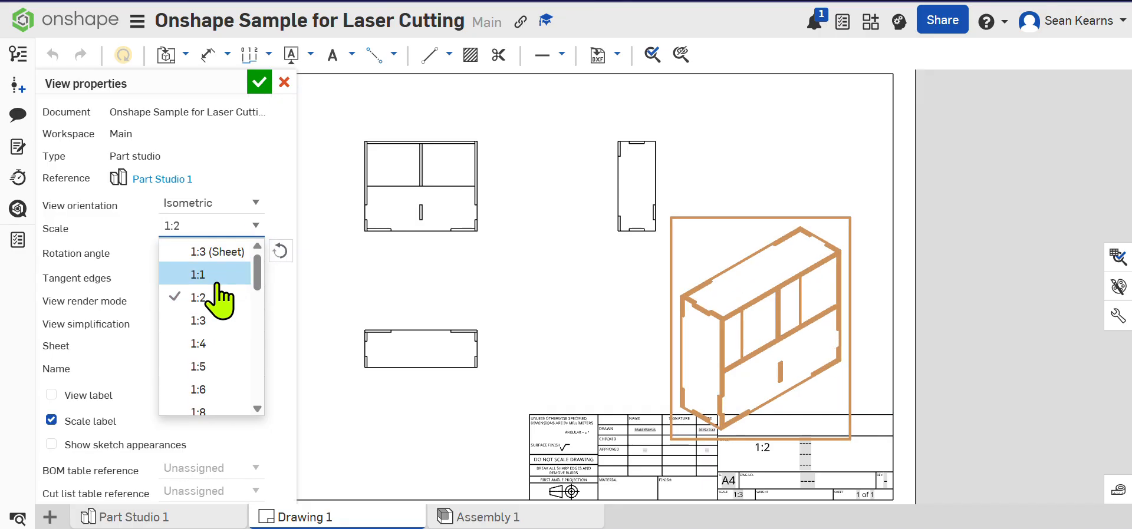
pyautogui.click(236, 275)
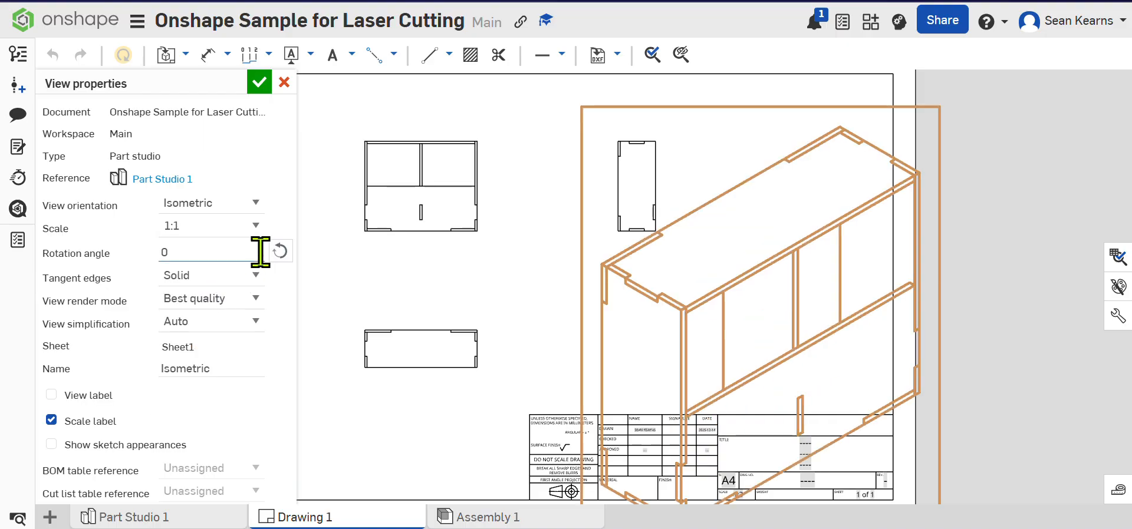
pyautogui.click(255, 226)
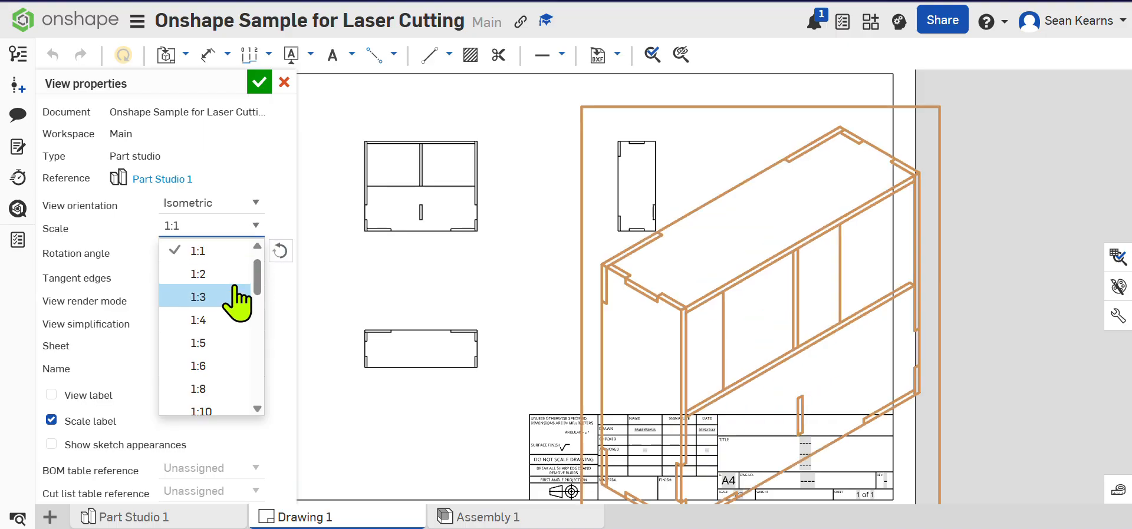
pyautogui.click(235, 297)
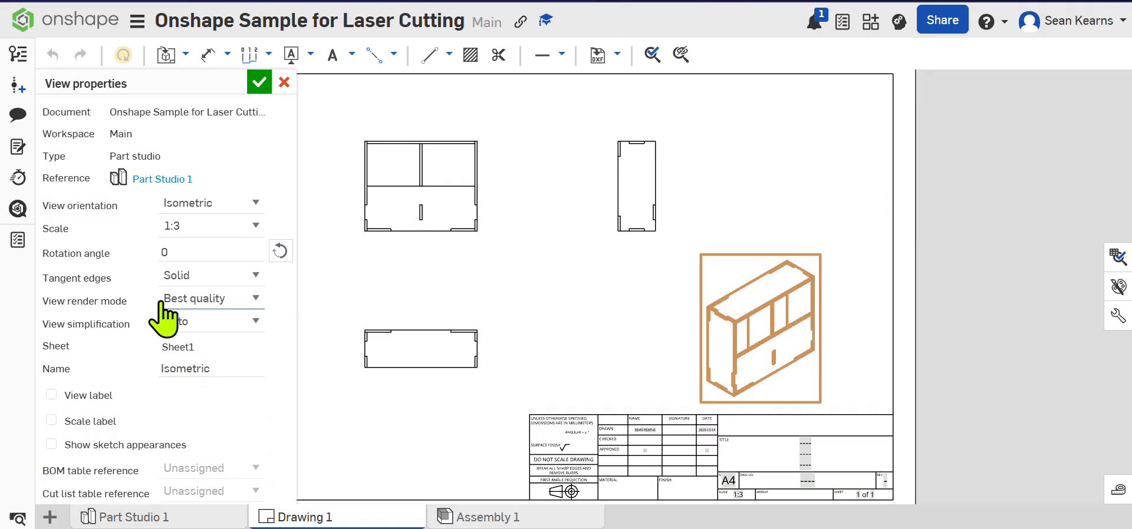
pyautogui.click(259, 83)
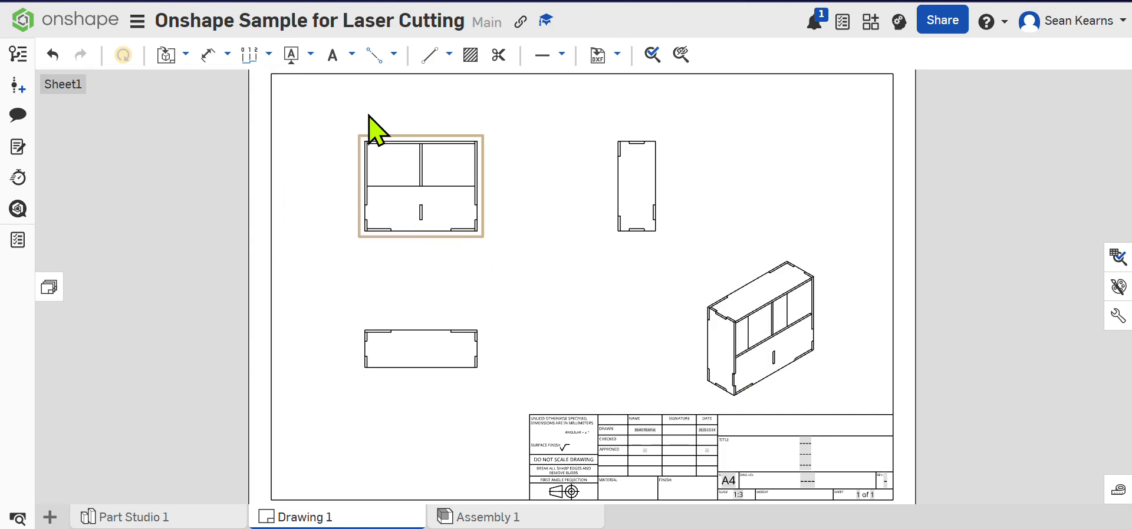
# Dimension the front view's overall width between its upper outer corners, placing the dimension centred above the view
pyautogui.click(208, 55)
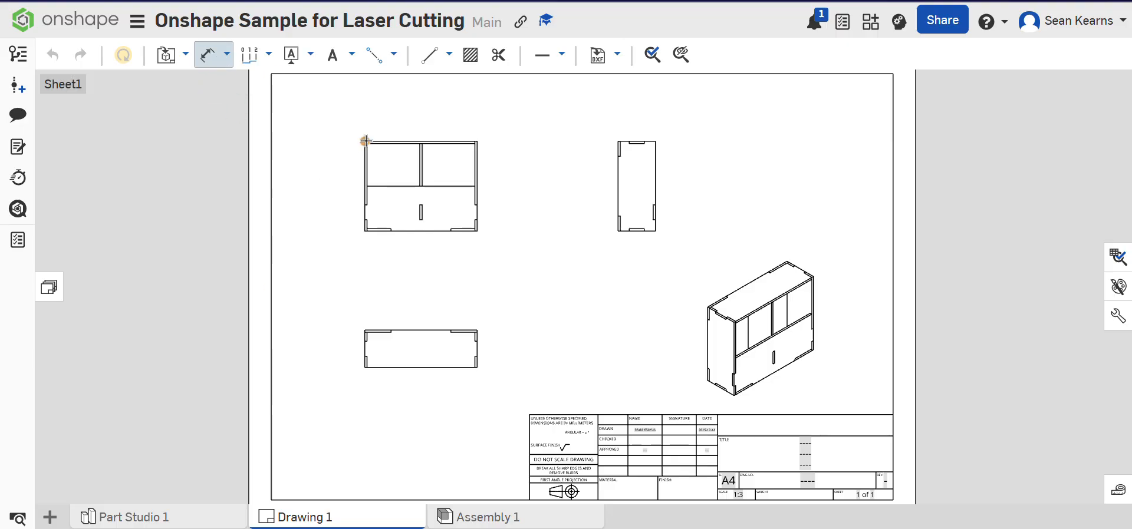
pyautogui.scroll(10, 443, 140)
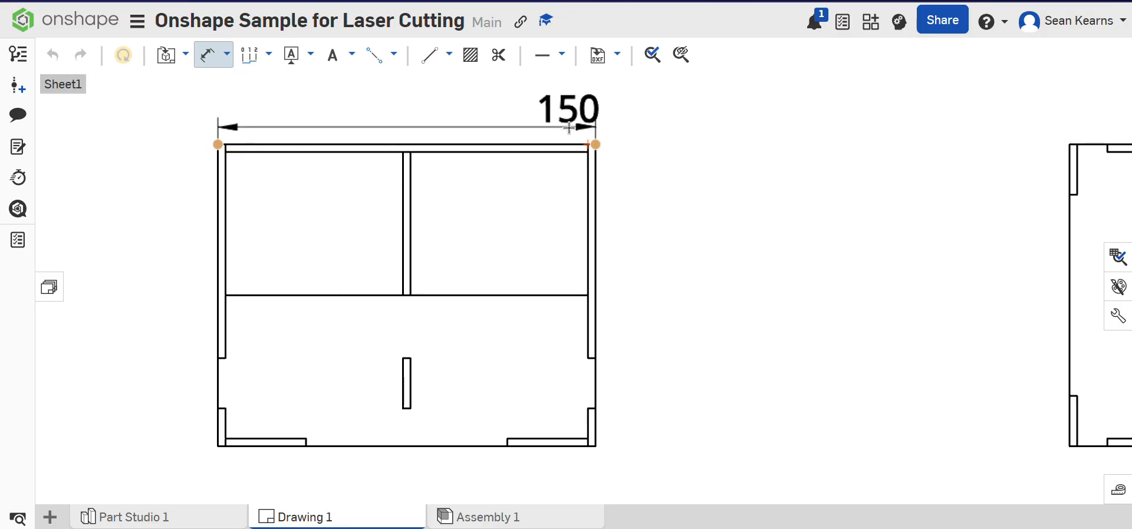
pyautogui.scroll(-3, 408, 118)
pyautogui.scroll(-2, 408, 116)
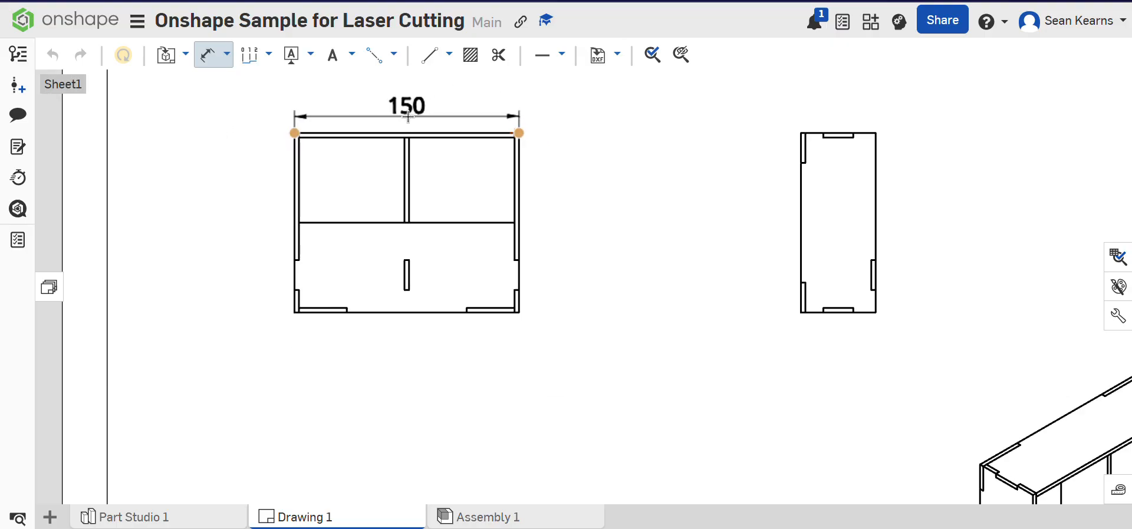
pyautogui.moveTo(410, 116); pyautogui.dragTo(401, 192, button='middle')
pyautogui.click(396, 164)
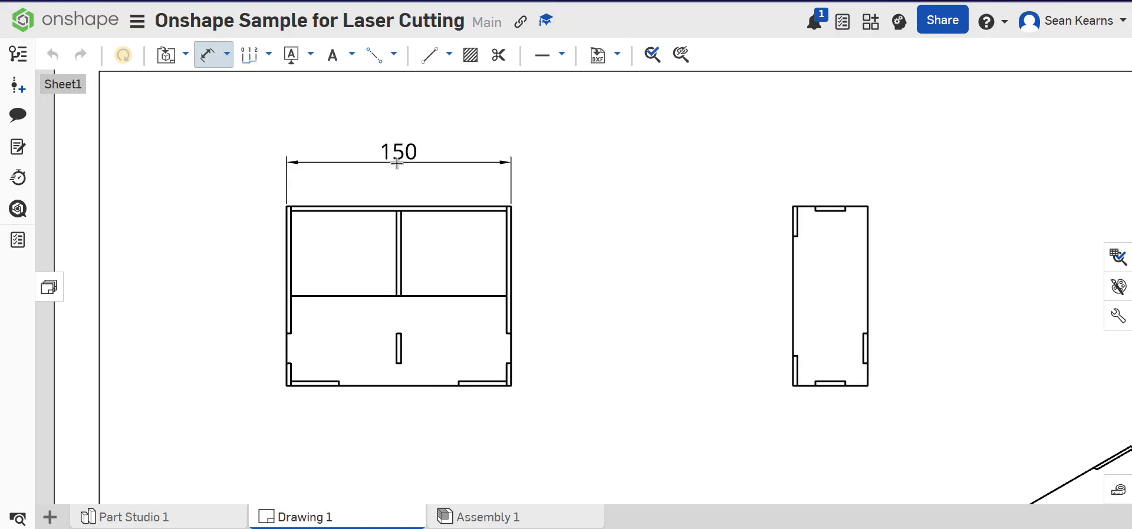
# Try a height dimension left of the front view using the side panel's inner corner points, and delete it
pyautogui.scroll(2, 508, 207)
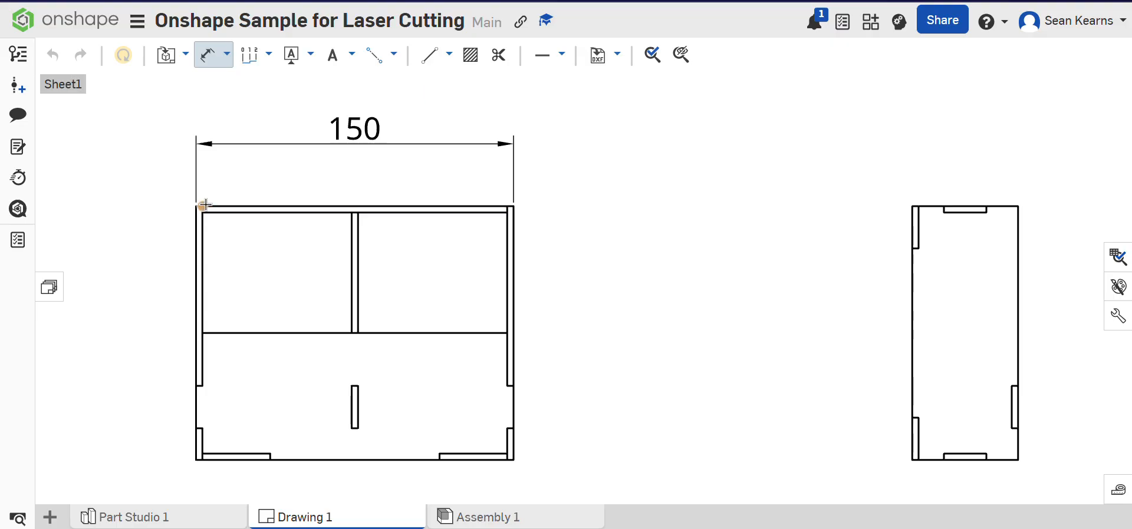
pyautogui.click(203, 460)
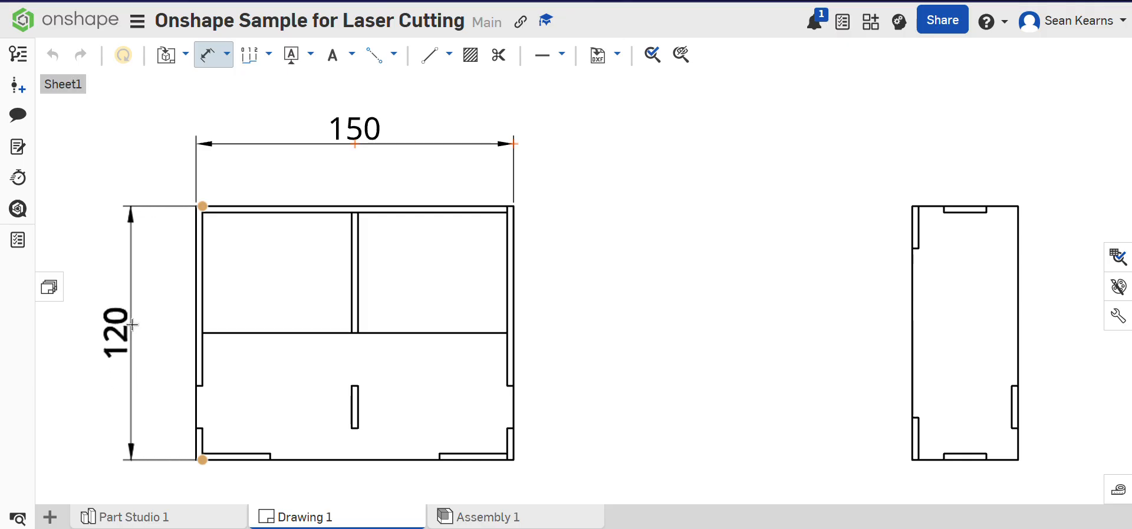
pyautogui.click(133, 324)
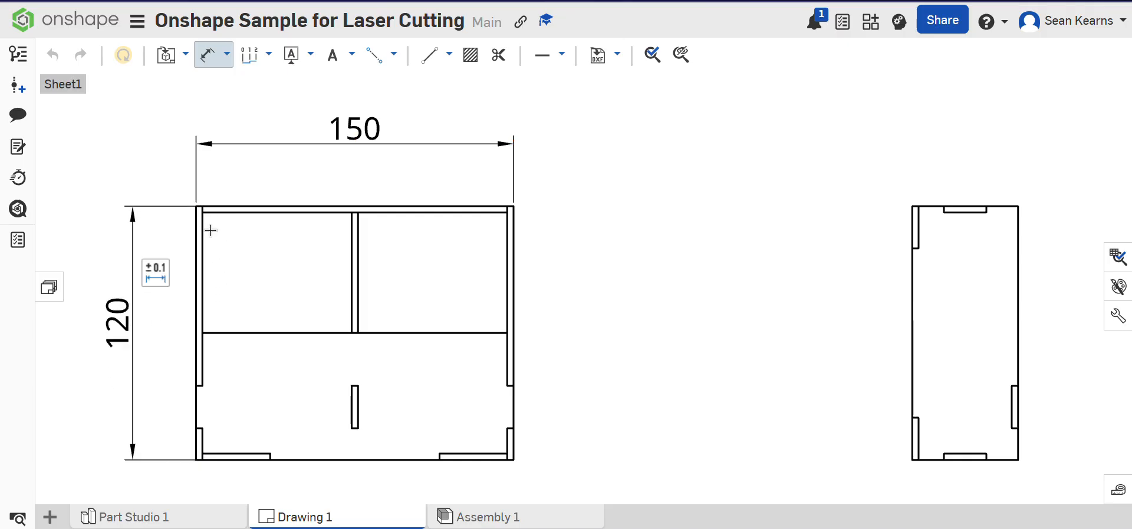
pyautogui.scroll(3, 185, 204)
pyautogui.scroll(3, 185, 221)
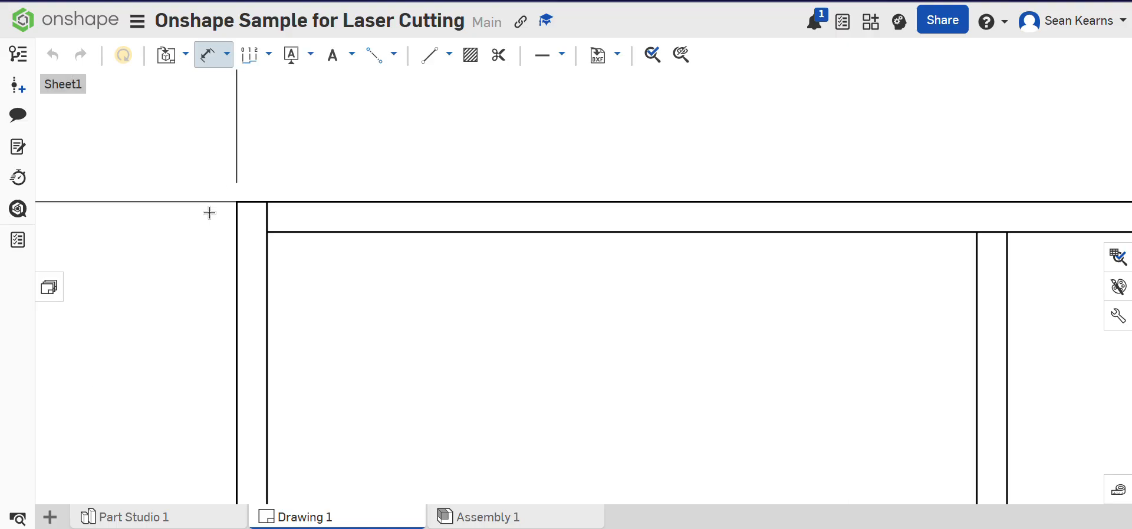
pyautogui.click(237, 201)
pyautogui.scroll(-5, 221, 202)
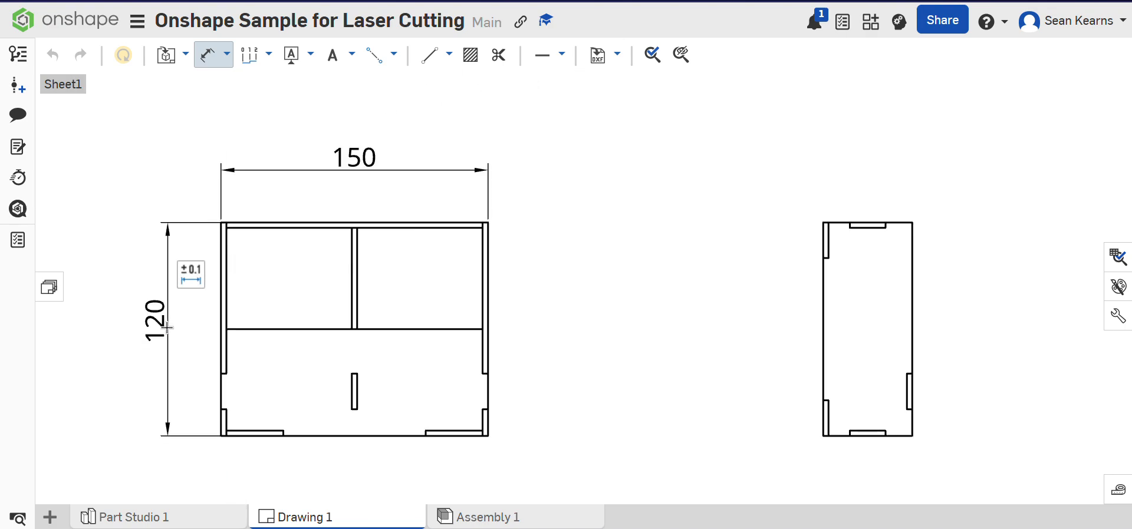
pyautogui.click(168, 327)
pyautogui.press('Delete')
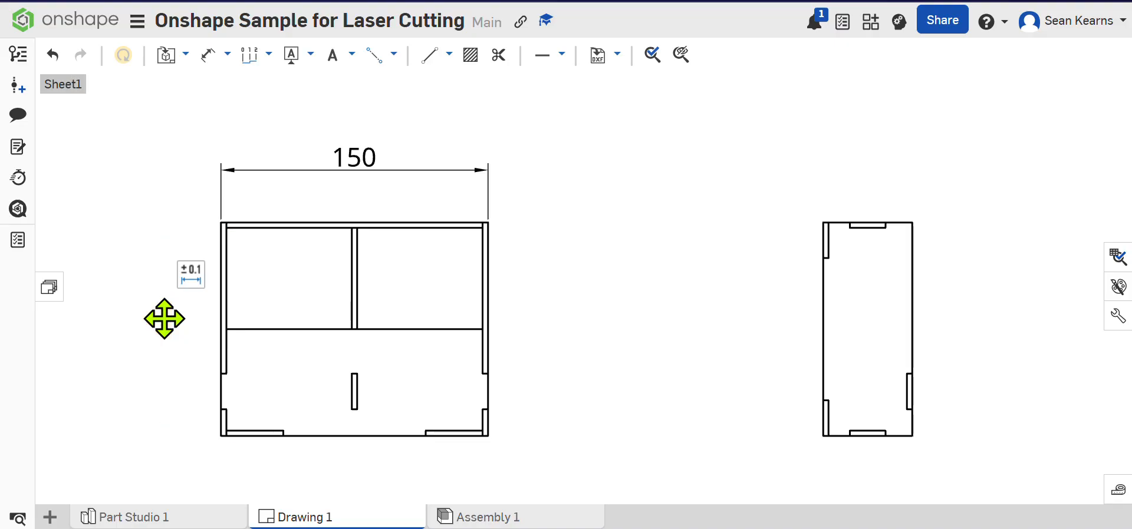
# Dimension the front view's overall height between its outer left corners, and the short joint section low on the same edge
pyautogui.click(208, 55)
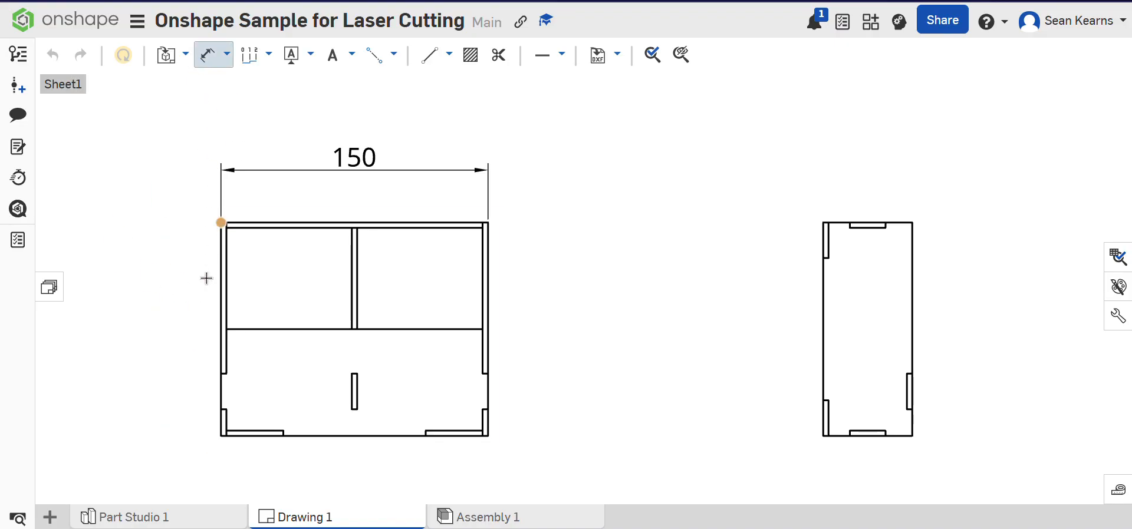
pyautogui.click(220, 436)
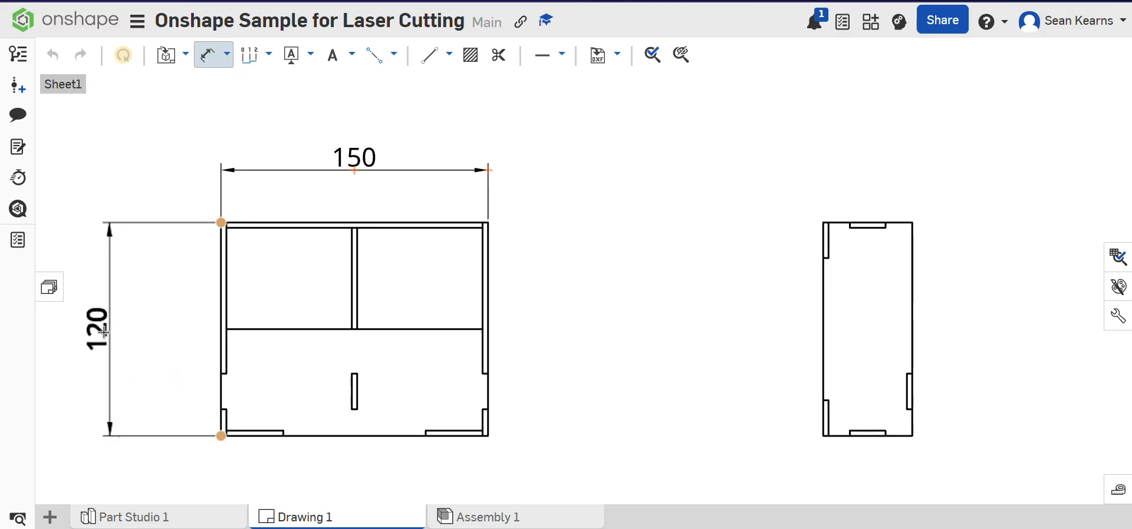
pyautogui.click(97, 333)
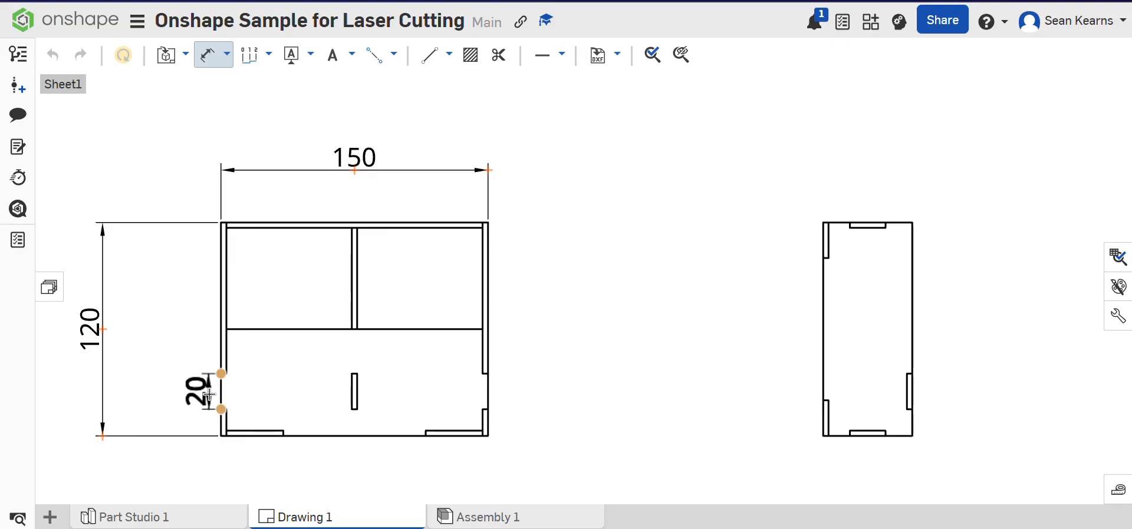
pyautogui.click(209, 394)
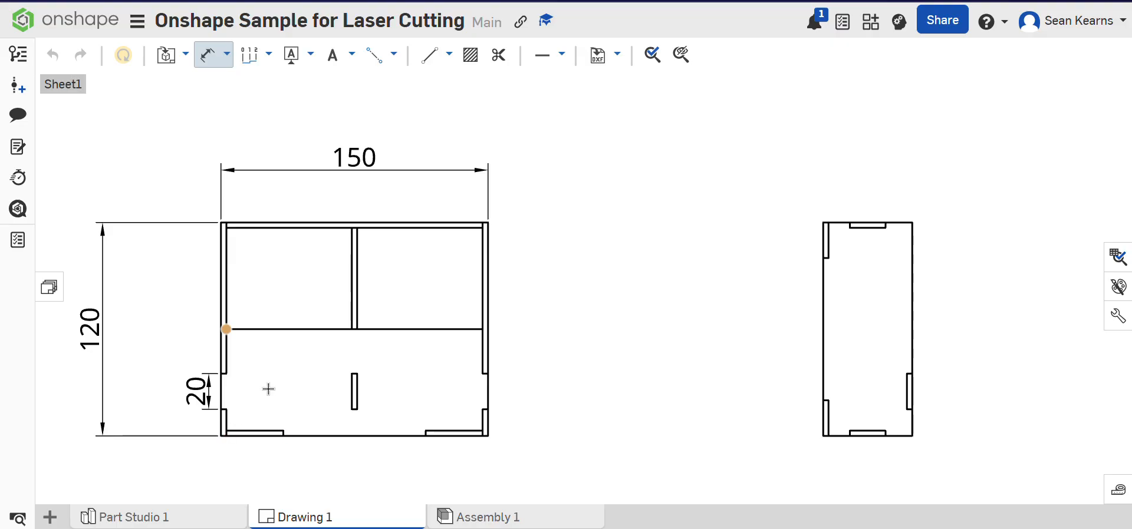
pyautogui.press('Escape')
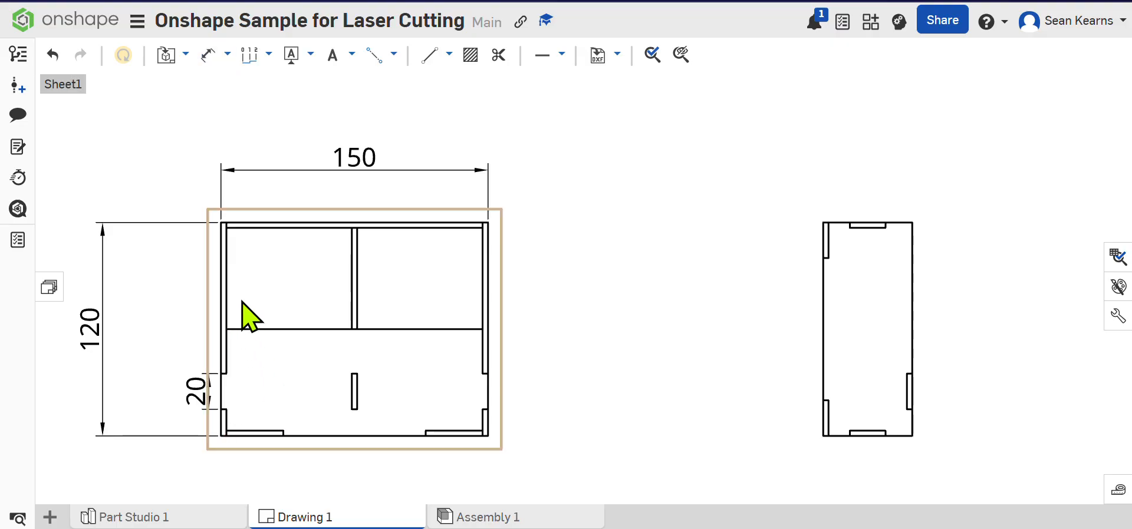
# Dimension the front panel's height from its upper edge to the front view's lower-left corner, between the two existing vertical dimensions
pyautogui.click(207, 57)
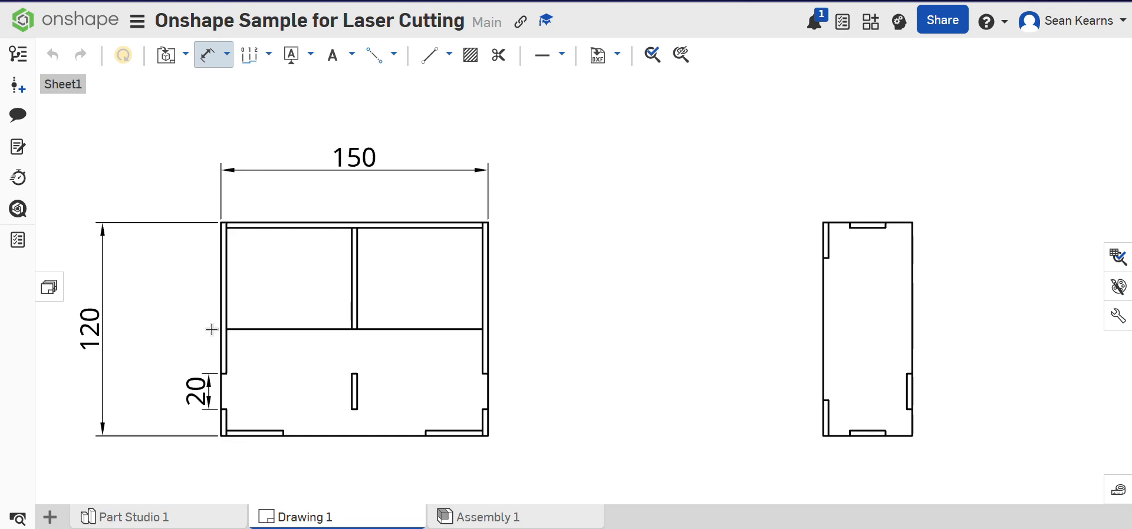
pyautogui.click(220, 436)
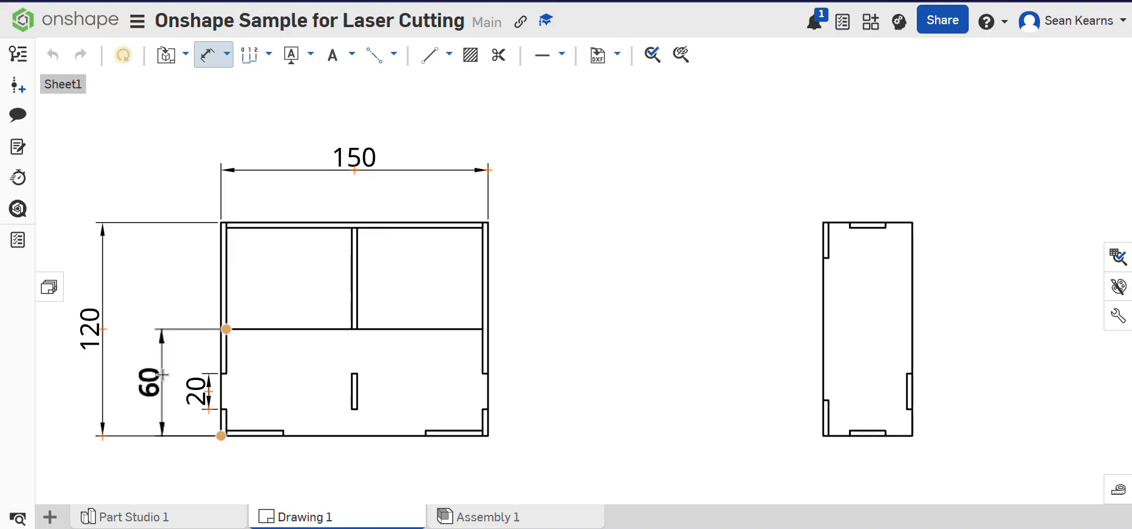
pyautogui.click(164, 374)
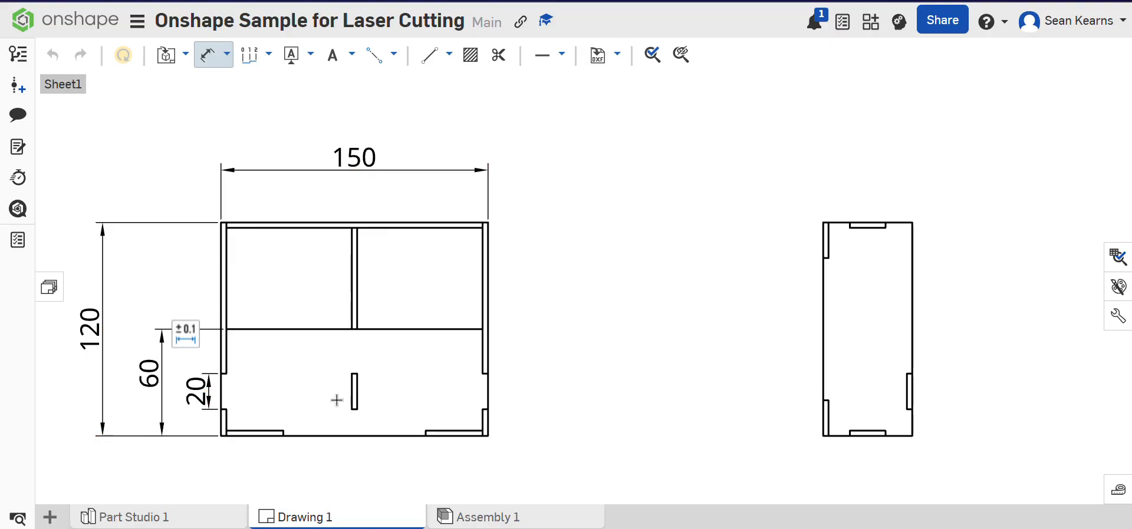
pyautogui.press('Escape')
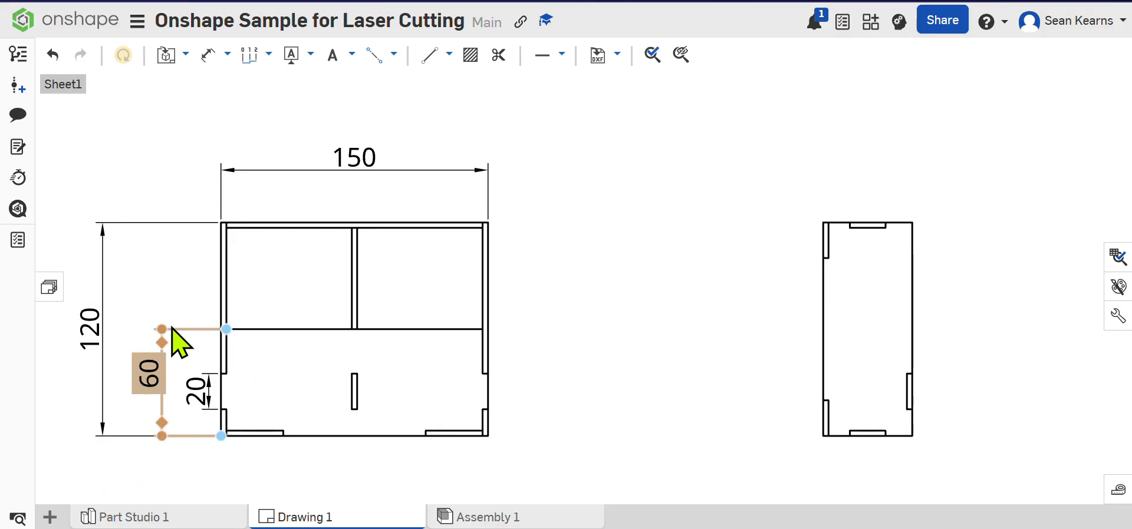
# Try a dimension for the open upper section's height on the left of the front view, and delete it
pyautogui.click(199, 62)
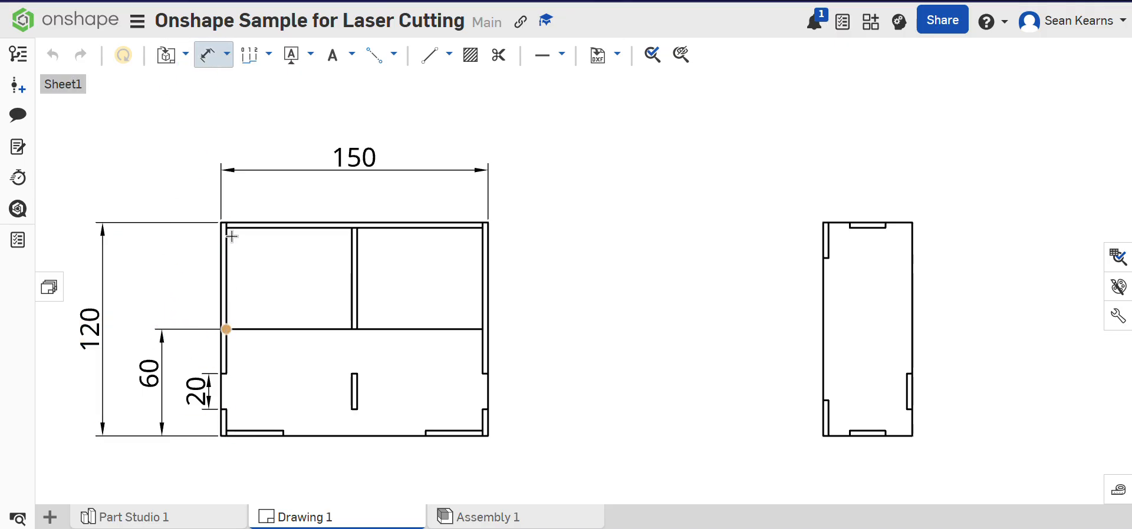
pyautogui.click(219, 220)
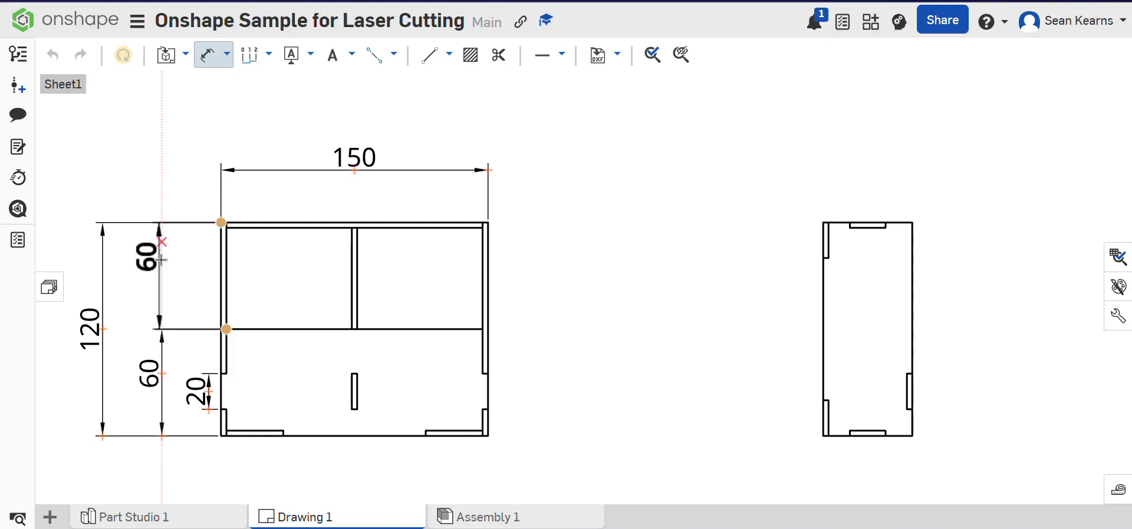
pyautogui.click(150, 276)
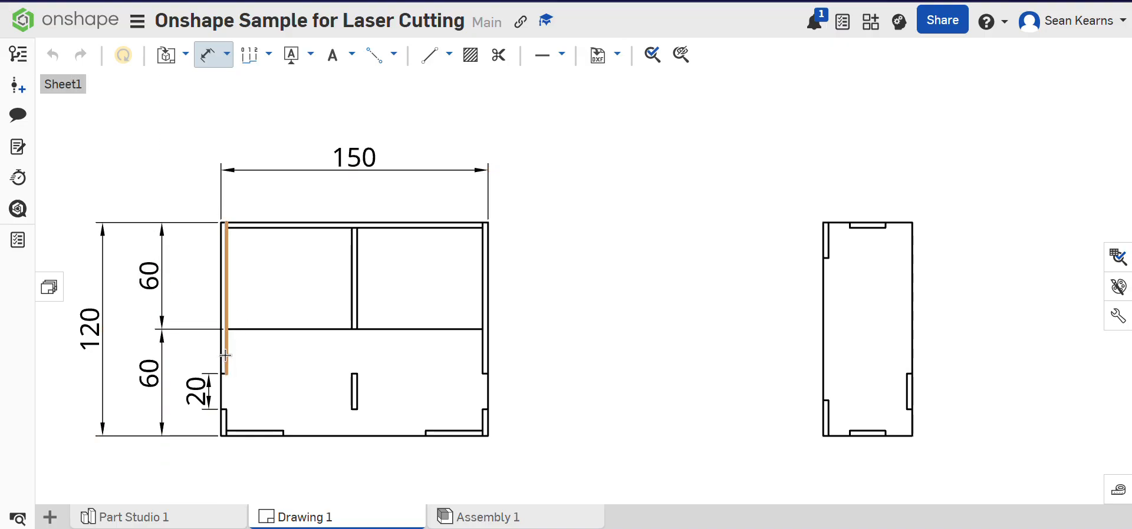
pyautogui.press('Escape')
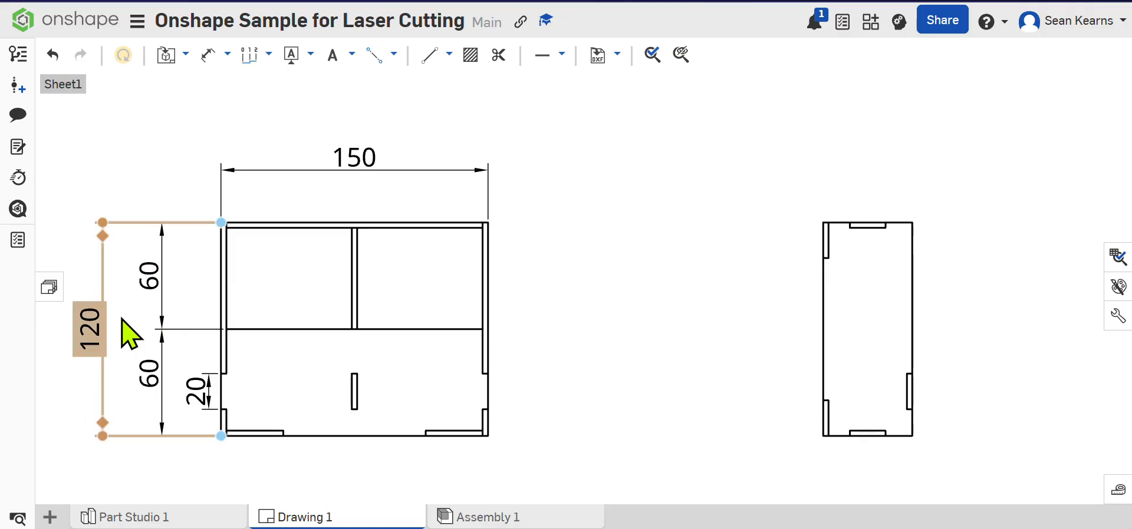
pyautogui.click(149, 280)
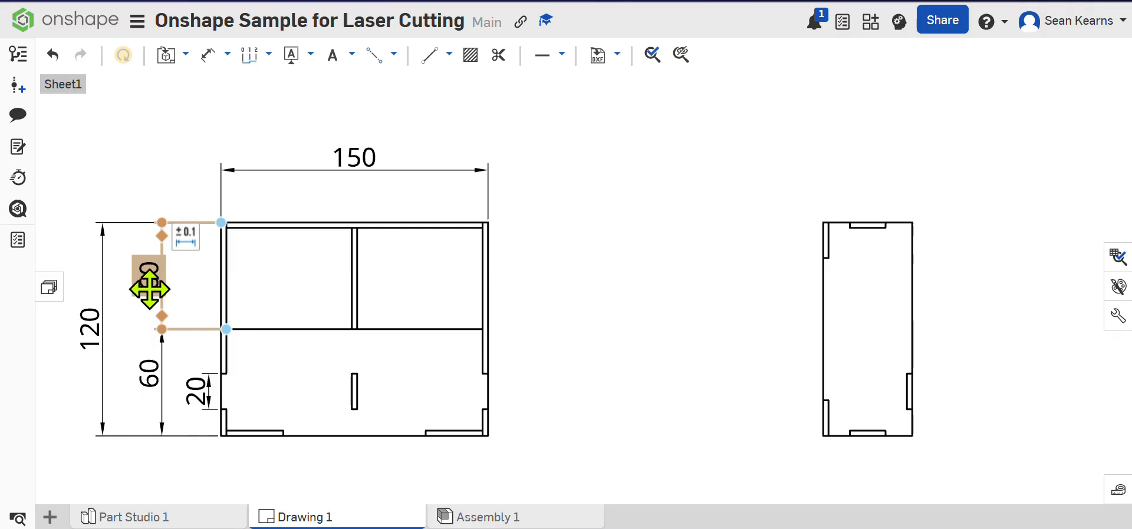
pyautogui.press('Delete')
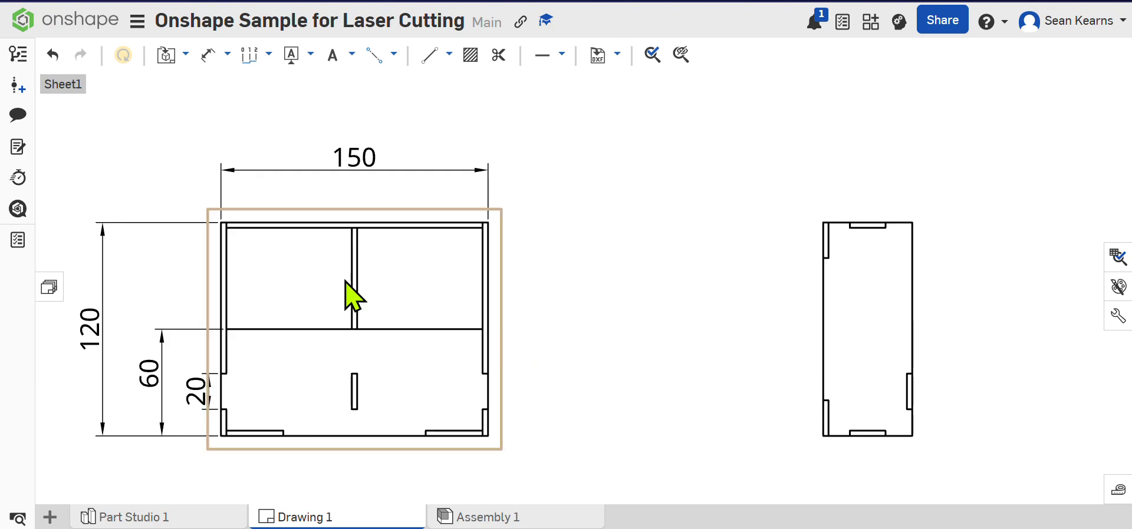
# Dimension the side view's overall width above it, in line with the front view's width dimension
pyautogui.scroll(-3, 366, 250)
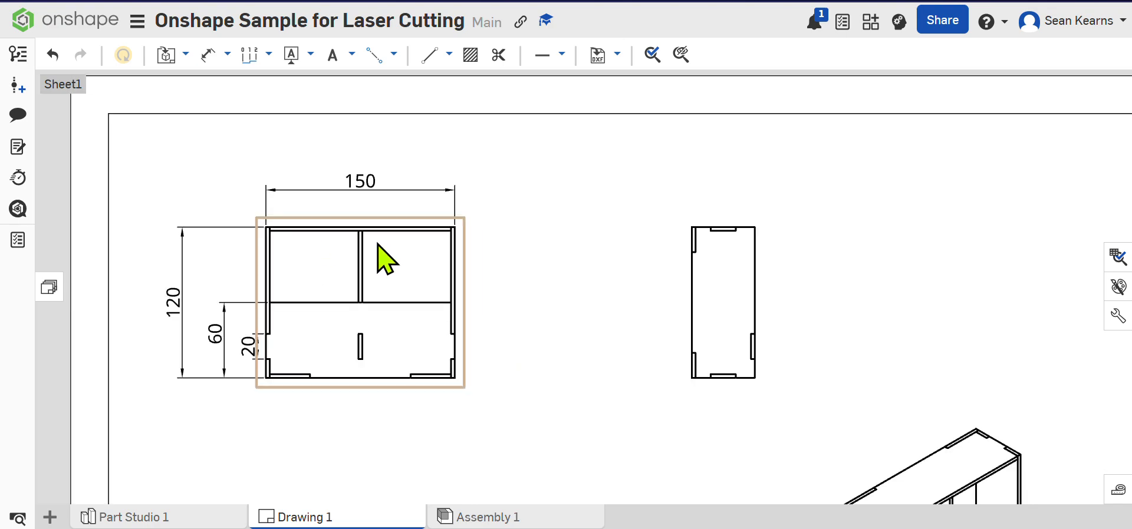
pyautogui.click(213, 55)
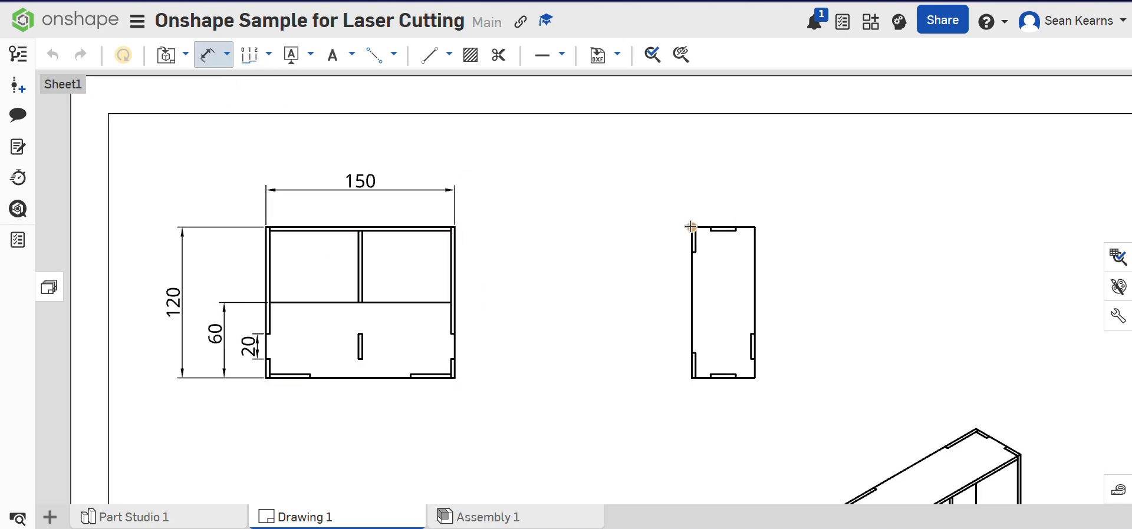
pyautogui.click(756, 227)
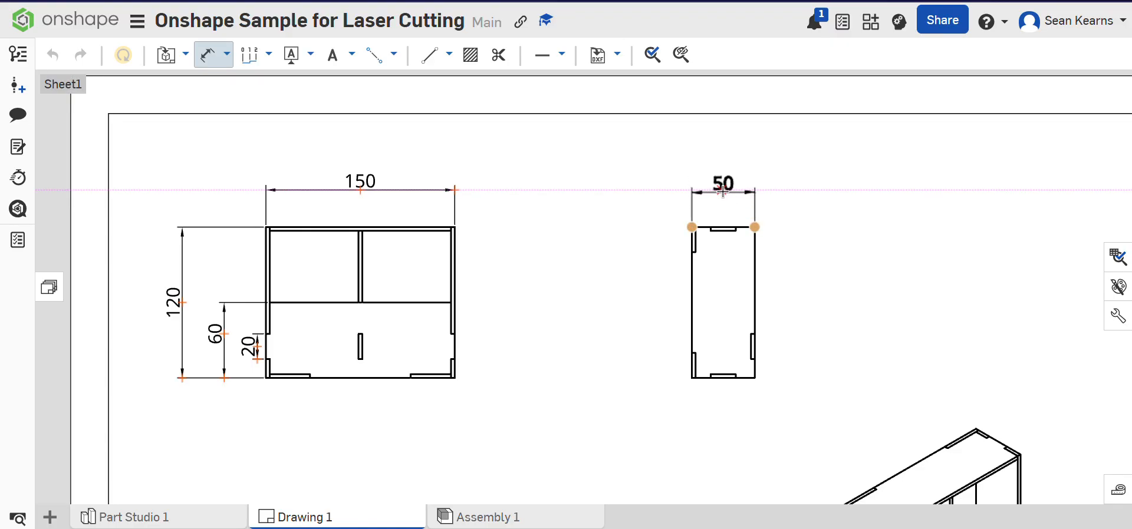
pyautogui.click(722, 188)
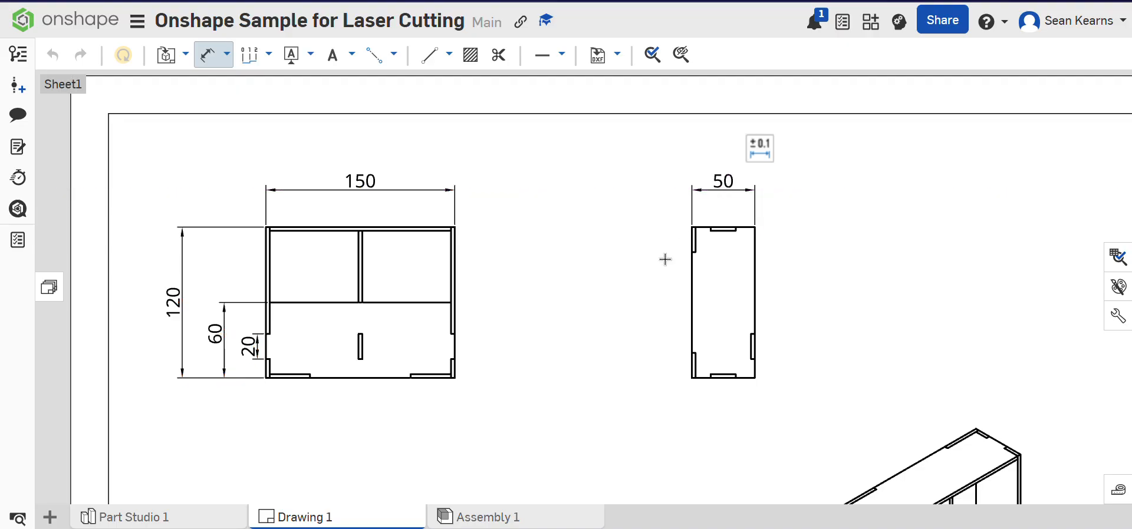
pyautogui.press('Escape')
# Dimension the distance between the two corner notches on the side view's left edge, and the tab width on its bottom edge
pyautogui.scroll(-3, 662, 411)
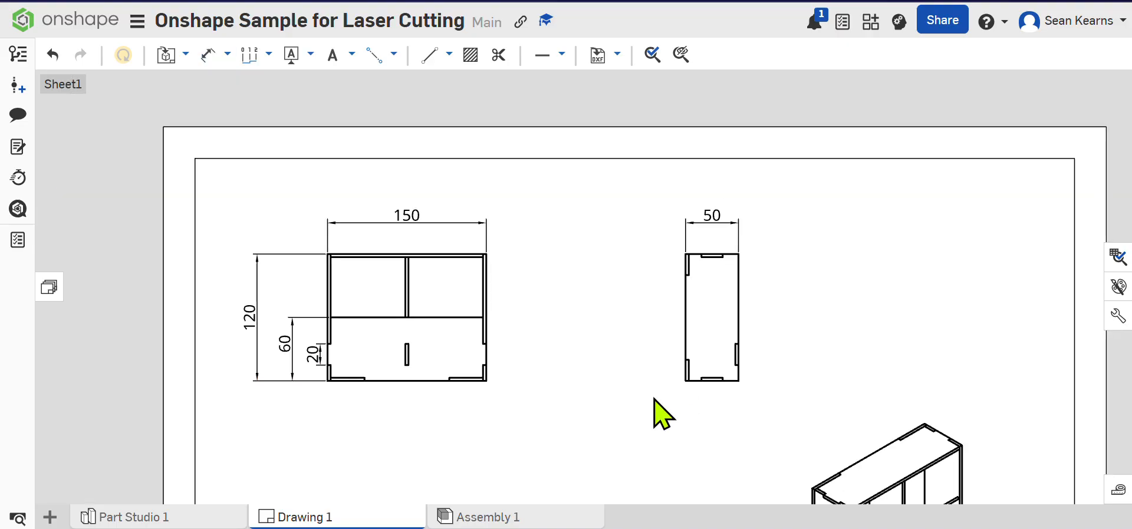
pyautogui.moveTo(708, 419); pyautogui.dragTo(582, 321, button='middle')
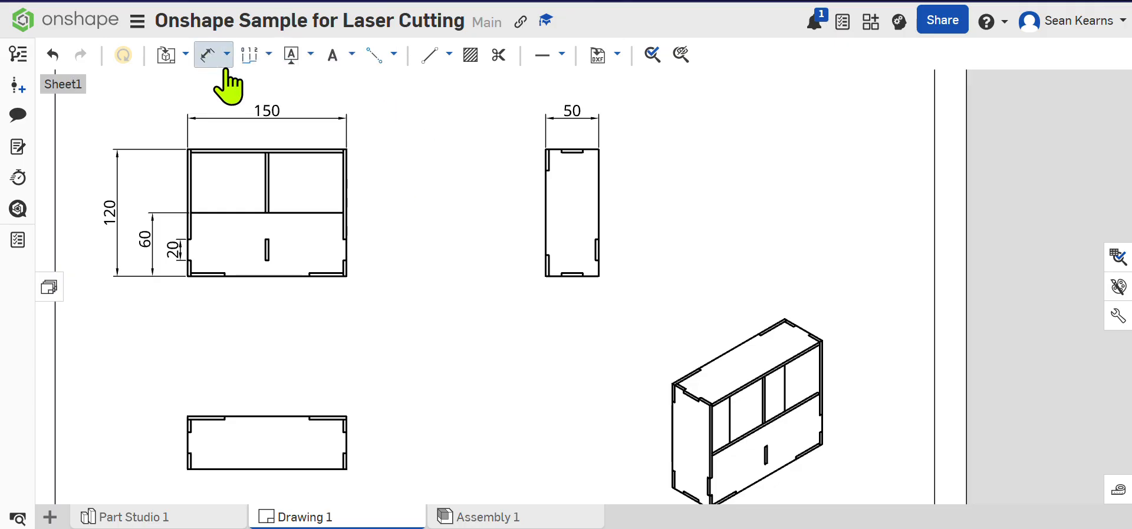
pyautogui.click(211, 57)
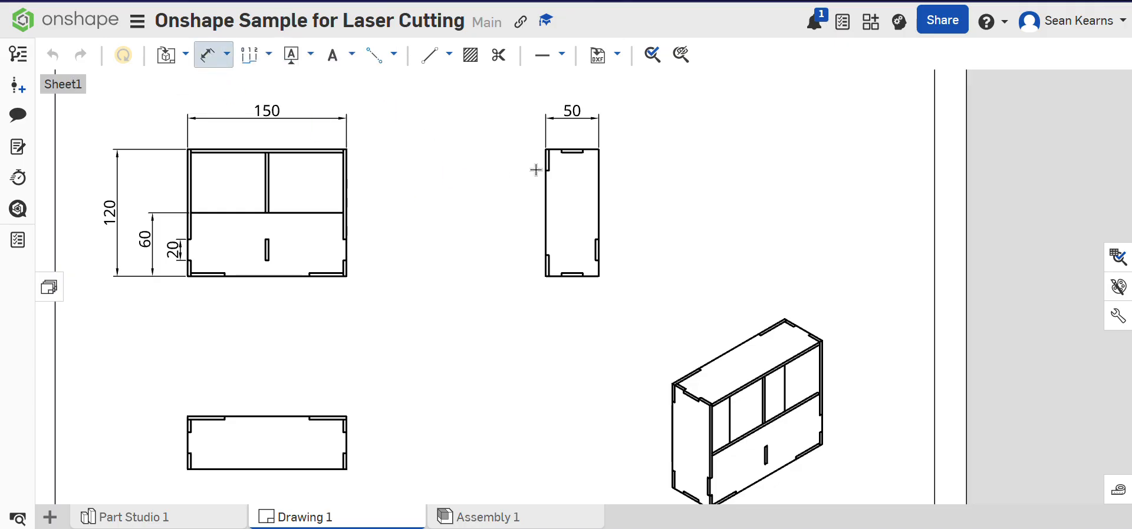
pyautogui.click(544, 254)
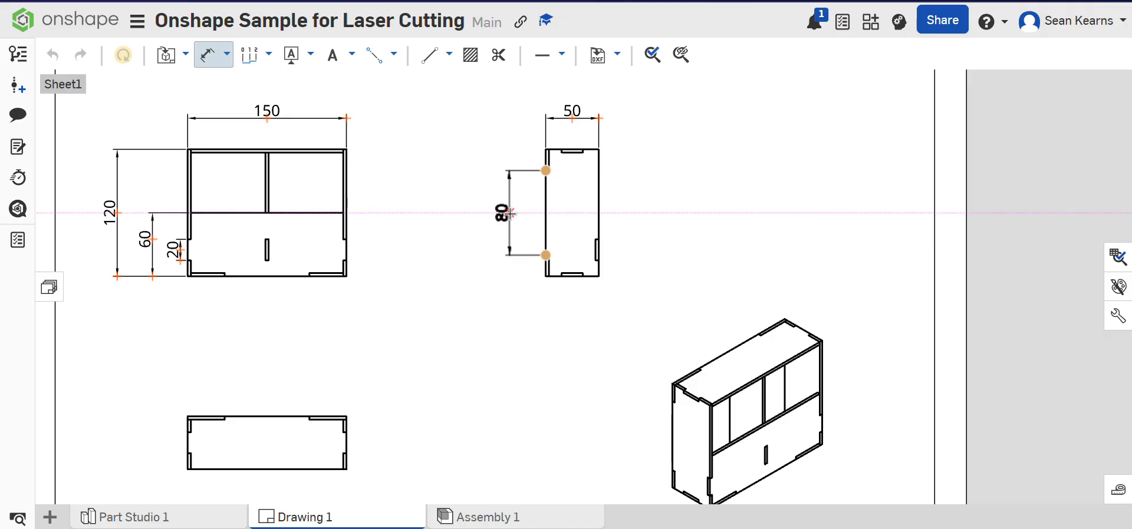
pyautogui.click(518, 215)
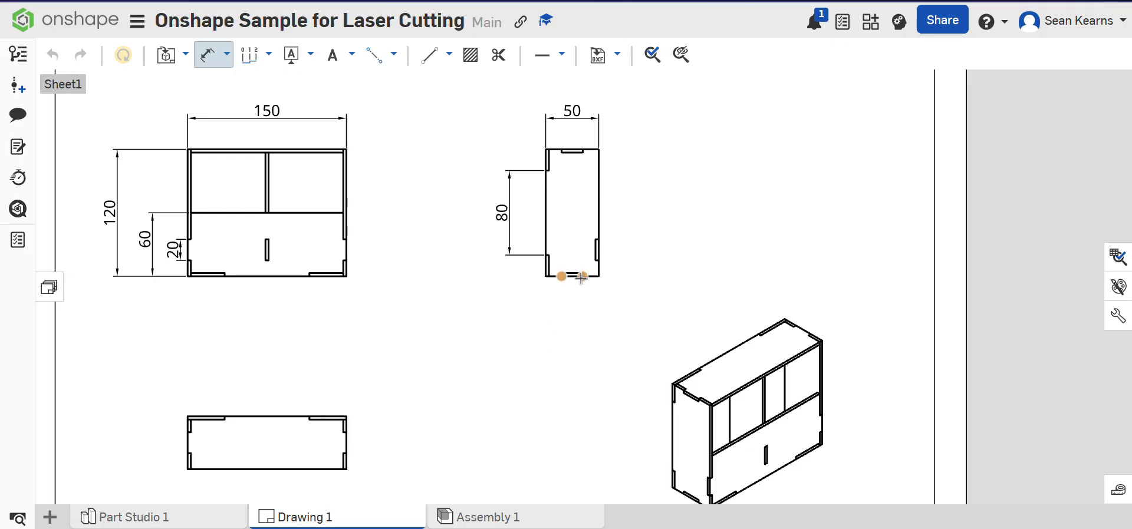
pyautogui.click(571, 298)
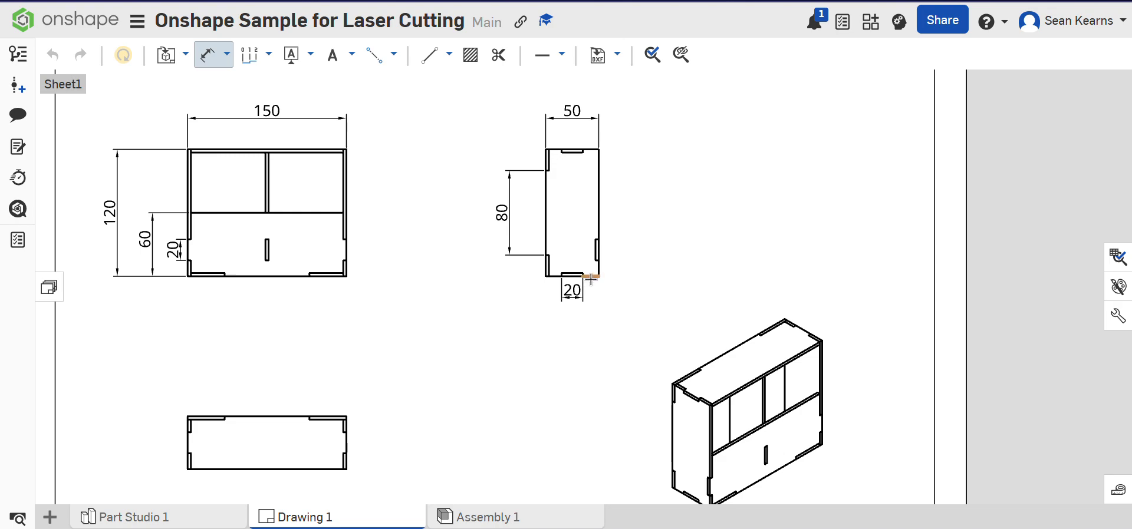
# Dimension the distance from the bottom tab's right end to the side view's lower-right corner, placed in line with the tab width dimension
pyautogui.click(591, 279)
pyautogui.press('Escape')
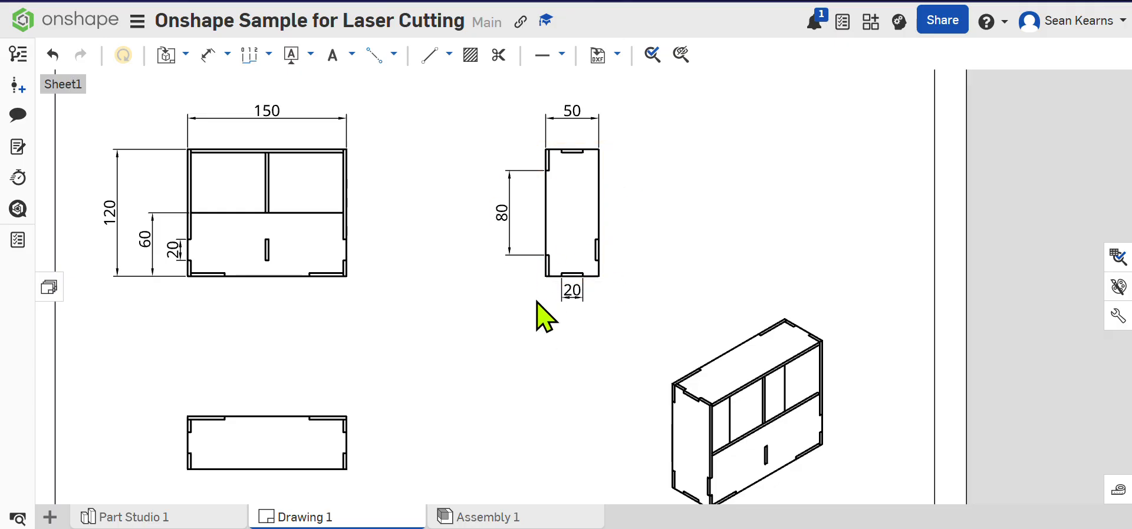
pyautogui.click(207, 55)
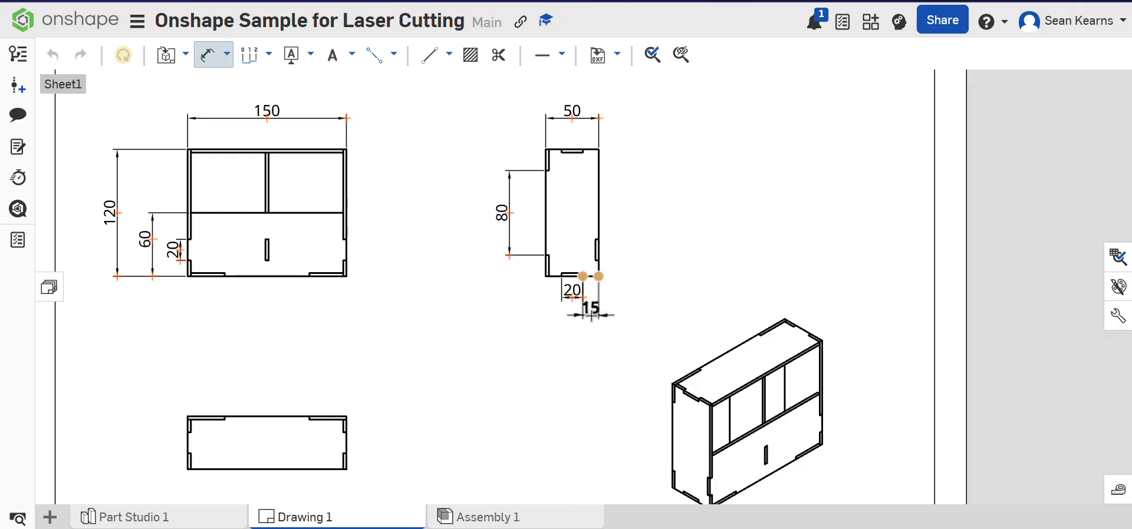
pyautogui.click(595, 297)
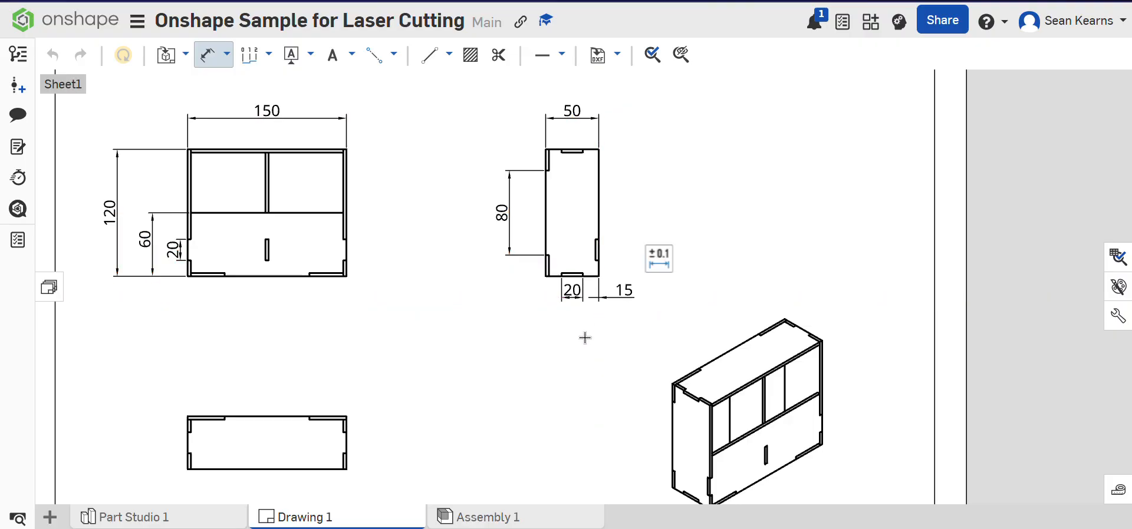
pyautogui.press('Escape')
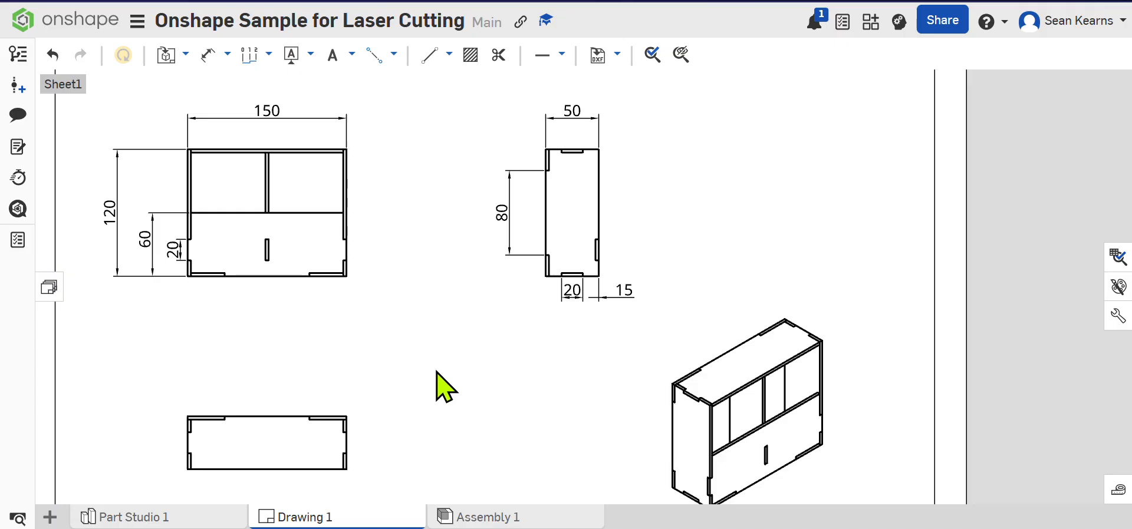
# Set the front view's scale to 1:2 in its view properties
pyautogui.scroll(-1, 456, 377)
pyautogui.scroll(-2, 507, 365)
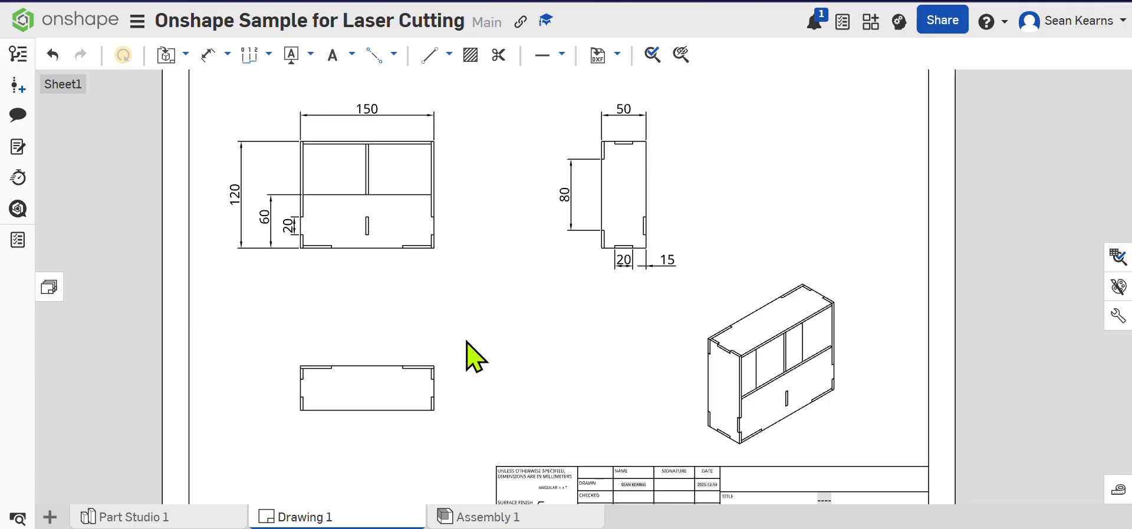
pyautogui.click(411, 222)
pyautogui.doubleClick(411, 222)
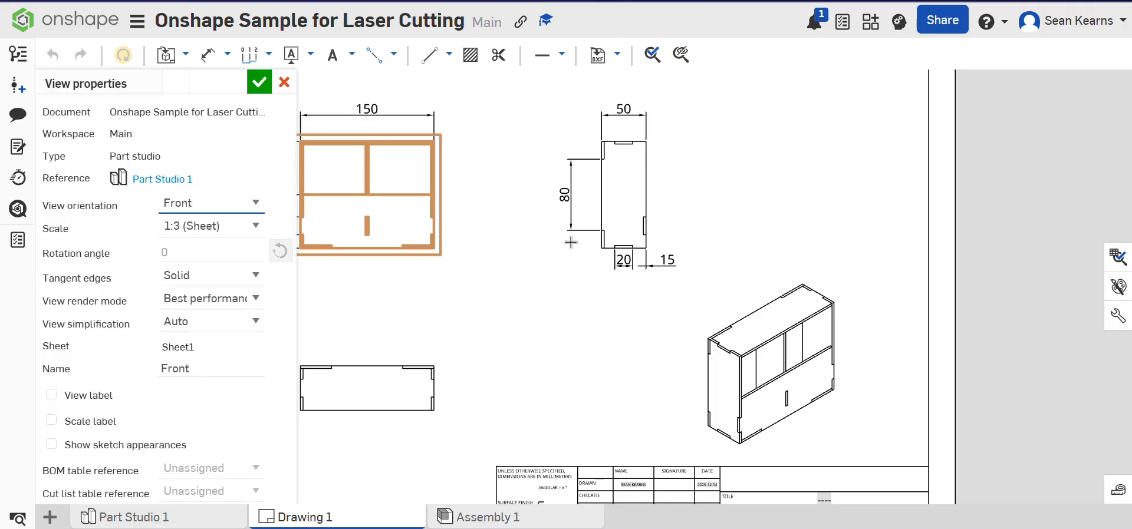
pyautogui.click(254, 227)
pyautogui.click(227, 298)
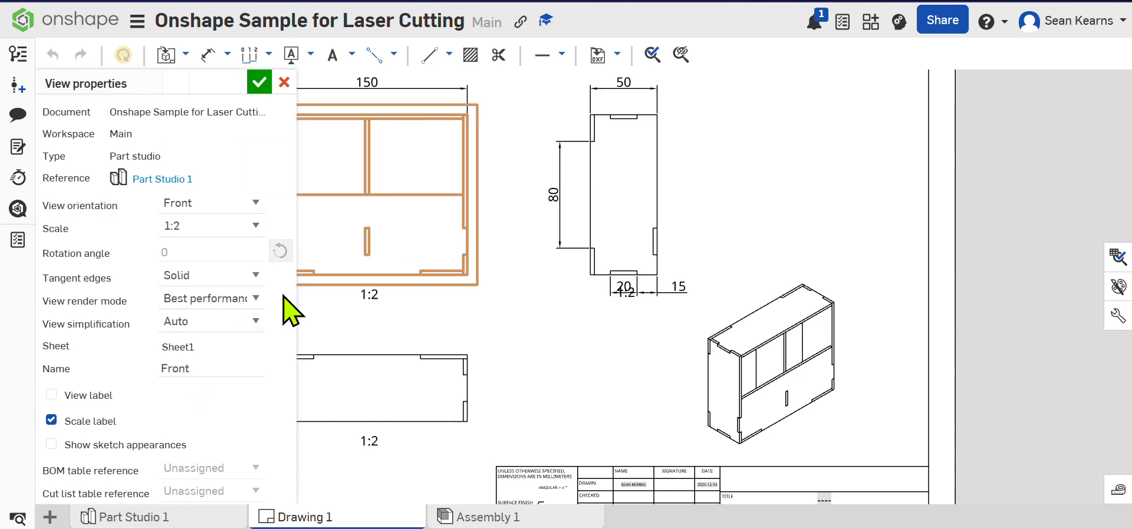
pyautogui.scroll(2, 619, 357)
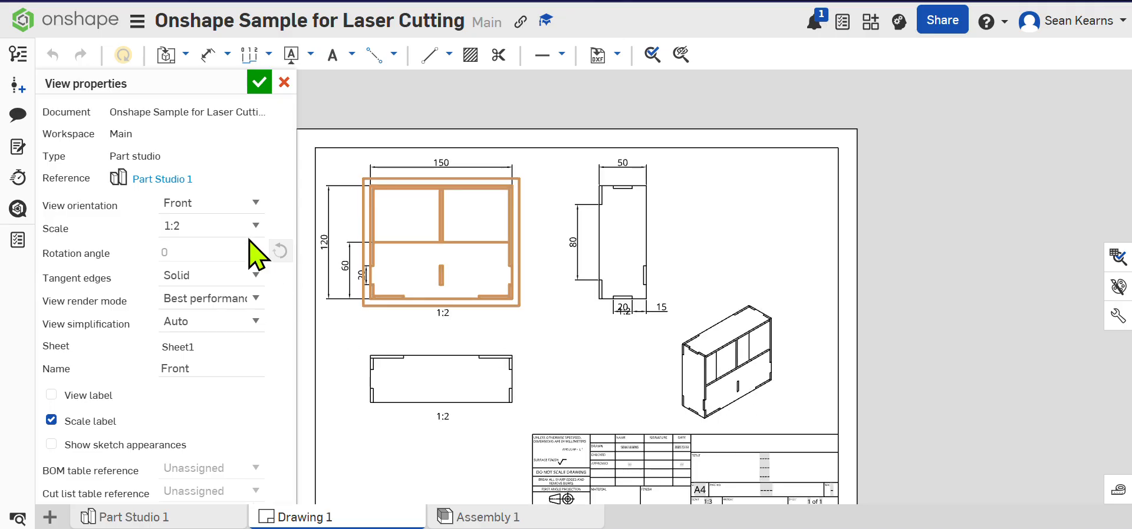
# Try the front view at 1:1 scale, then return it to 1:2 and accept the view properties
pyautogui.click(255, 234)
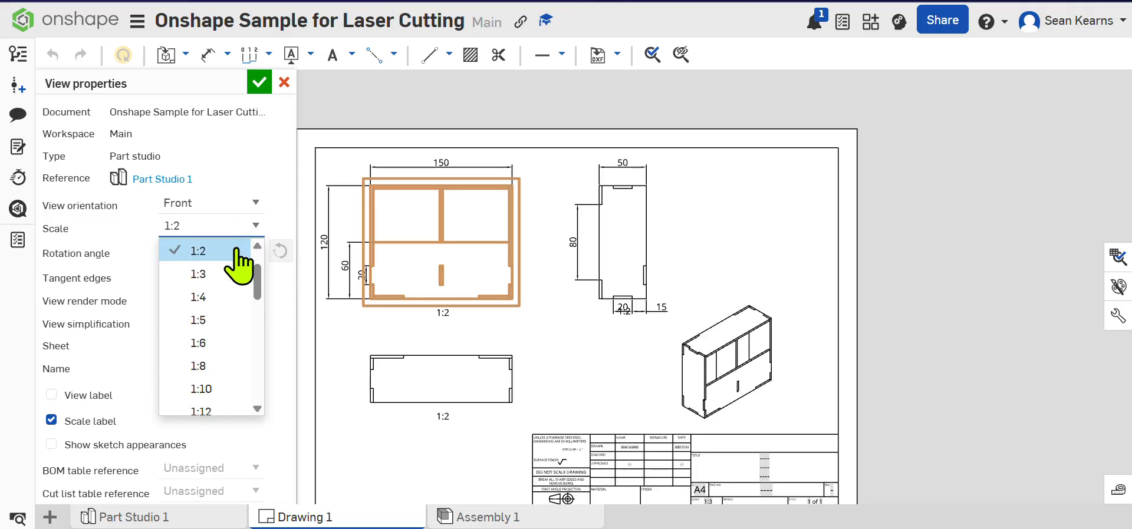
pyautogui.scroll(1, 227, 277)
pyautogui.click(201, 275)
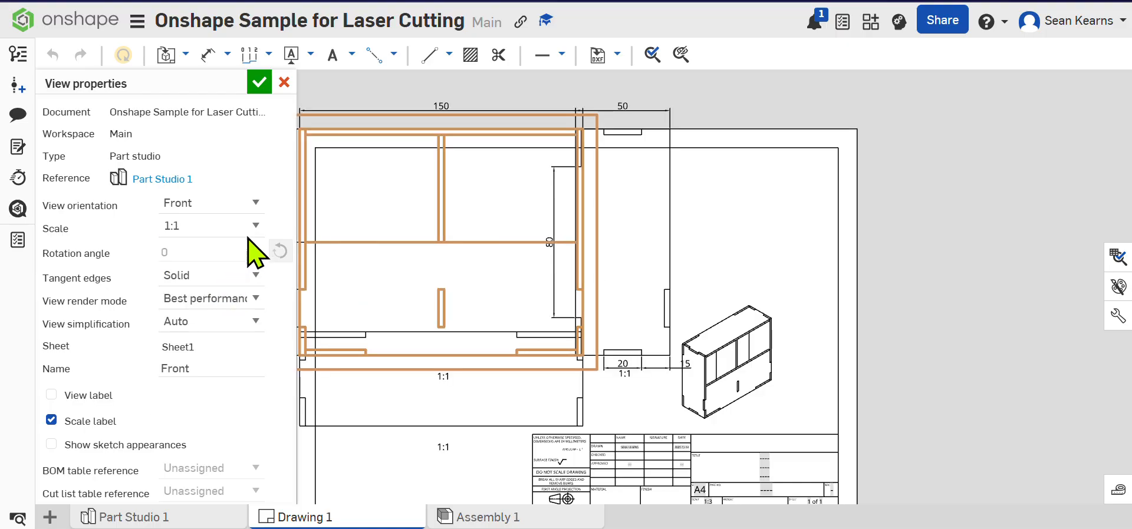
pyautogui.click(252, 229)
pyautogui.click(227, 275)
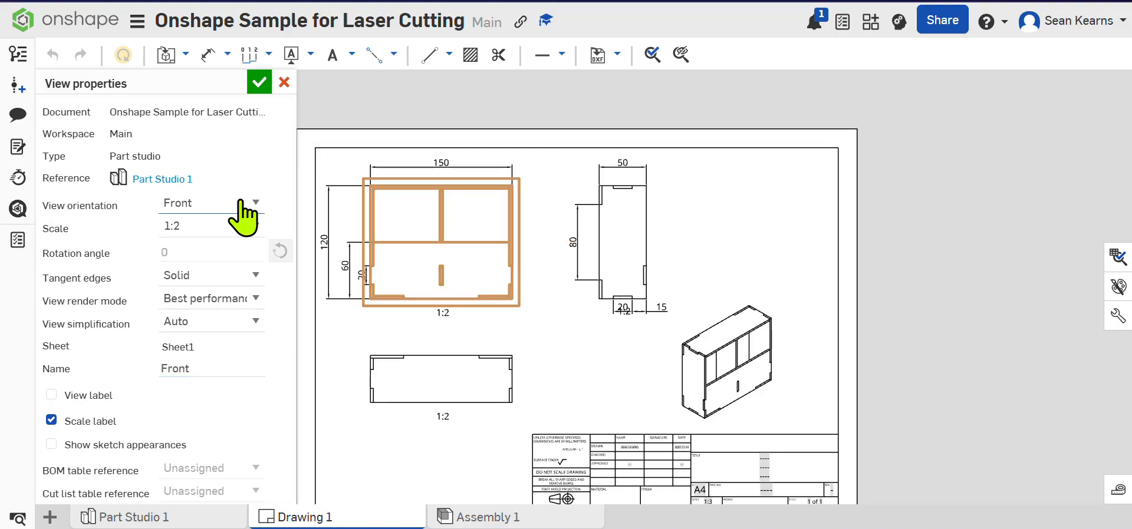
pyautogui.click(259, 83)
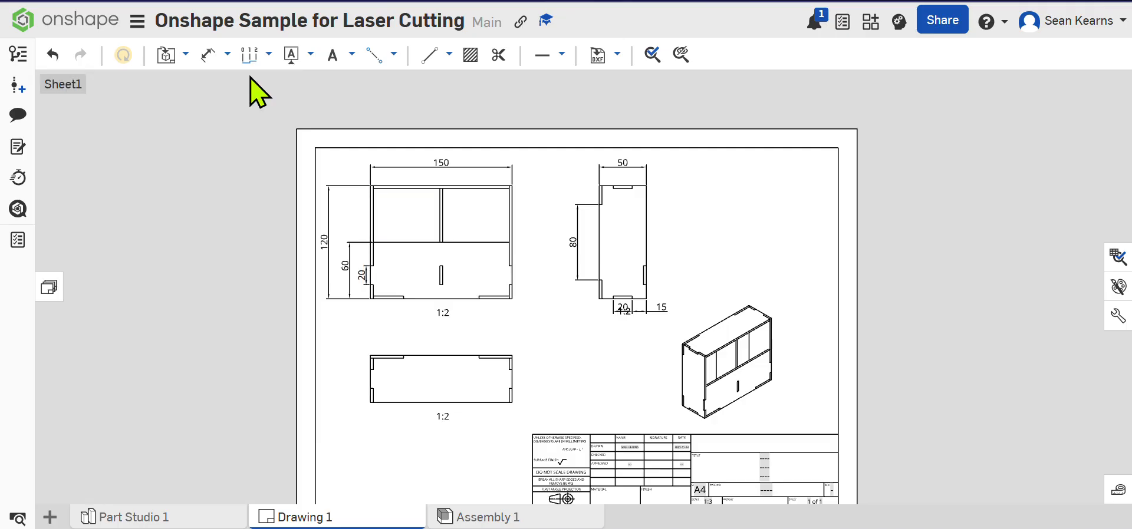
pyautogui.click(137, 22)
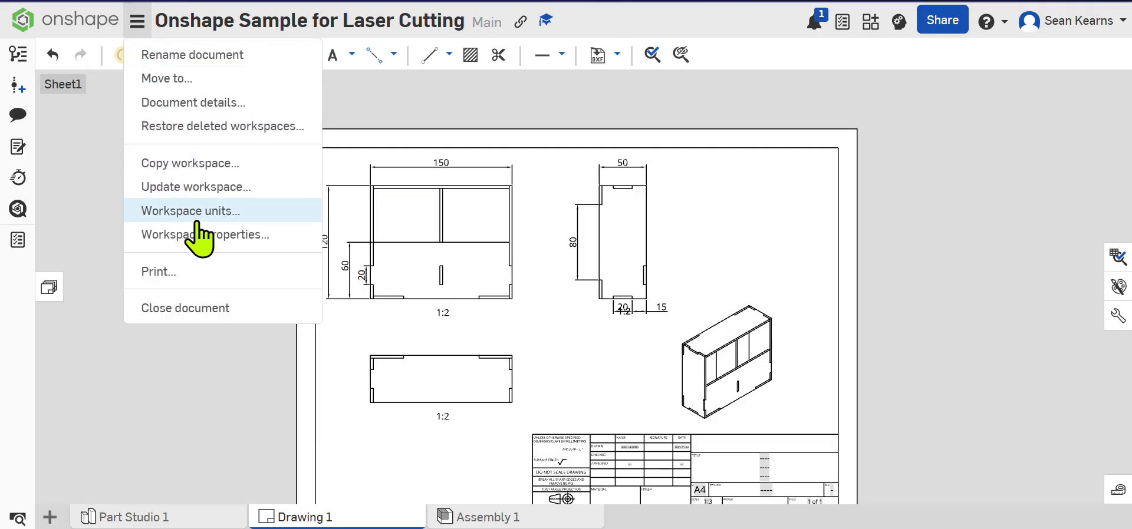
pyautogui.click(223, 105)
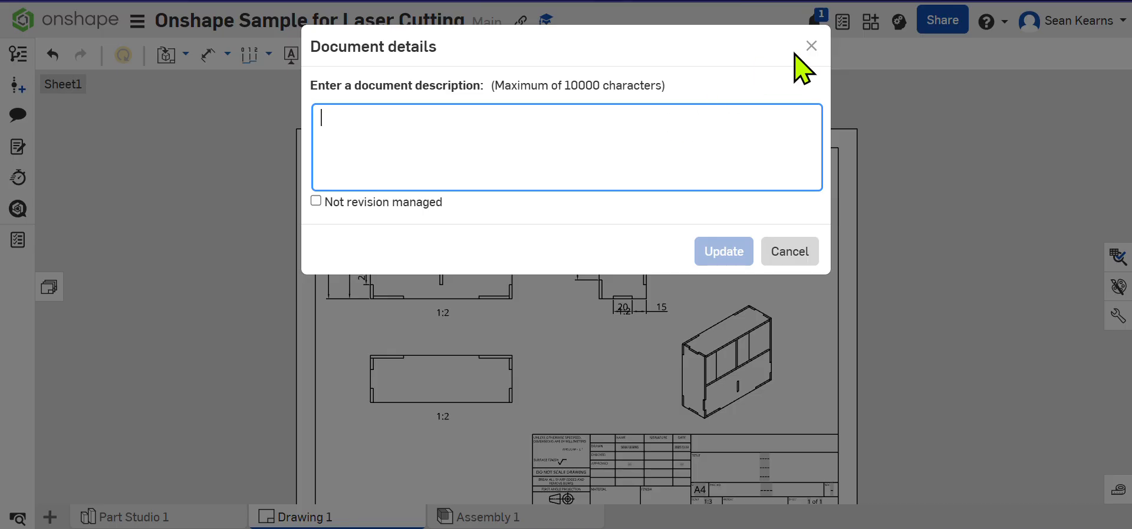
pyautogui.click(810, 47)
# Replace the sheet scale in the title block's scale field with 1:2
pyautogui.moveTo(798, 403); pyautogui.dragTo(792, 277, button='middle')
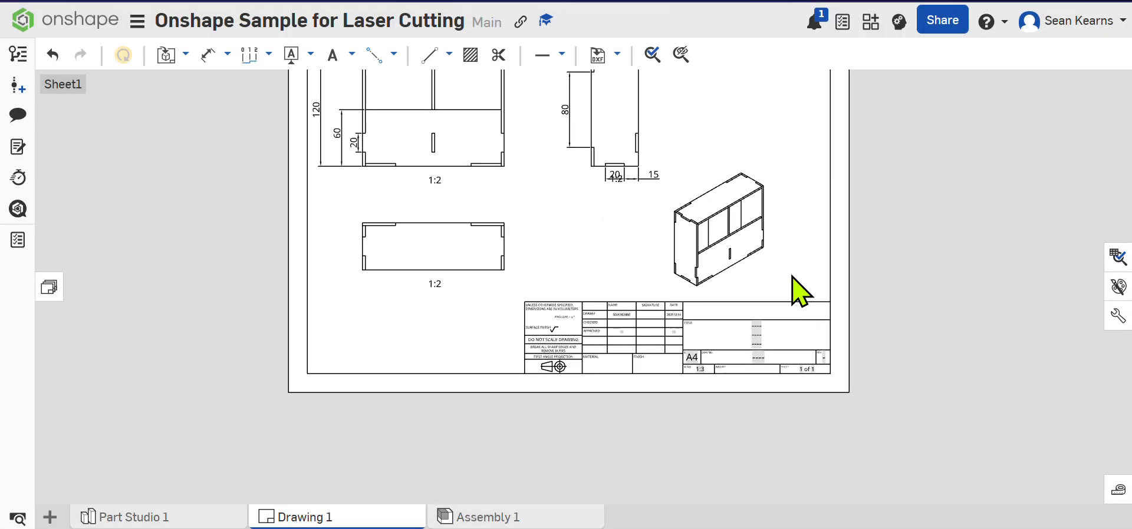
pyautogui.scroll(-4, 720, 341)
pyautogui.scroll(8, 707, 369)
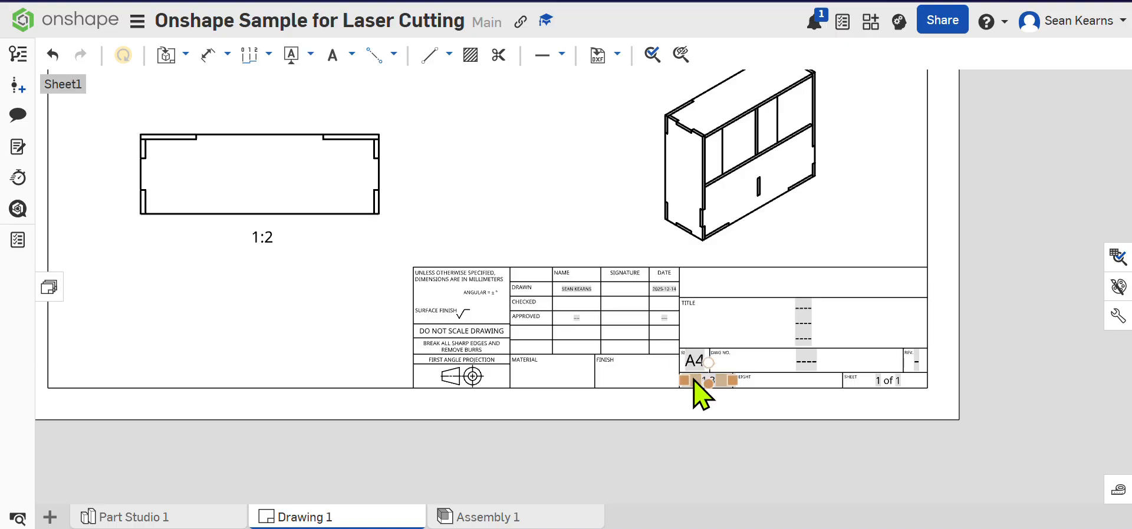
pyautogui.scroll(5, 701, 394)
pyautogui.doubleClick(734, 378)
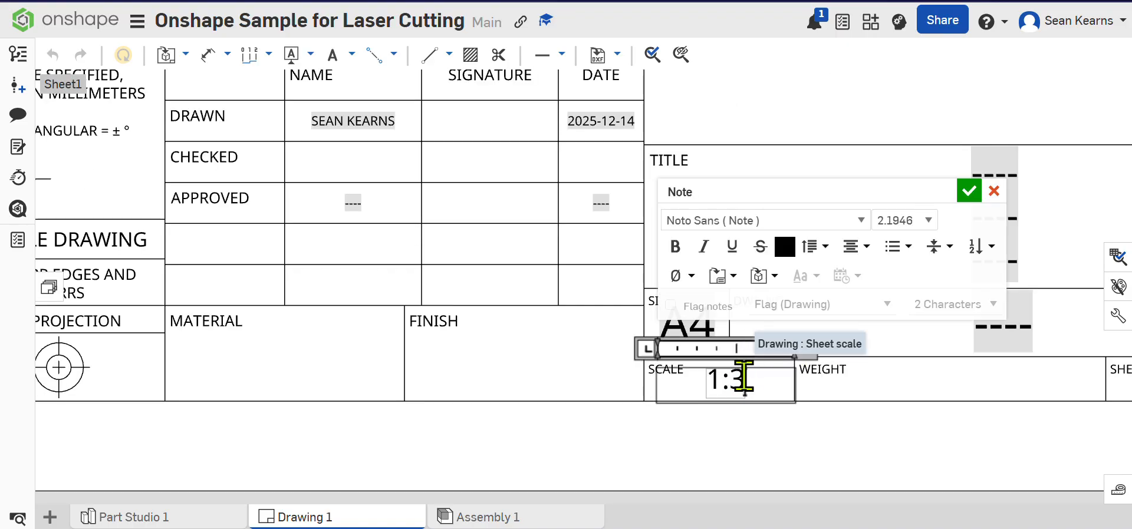
pyautogui.write('2')
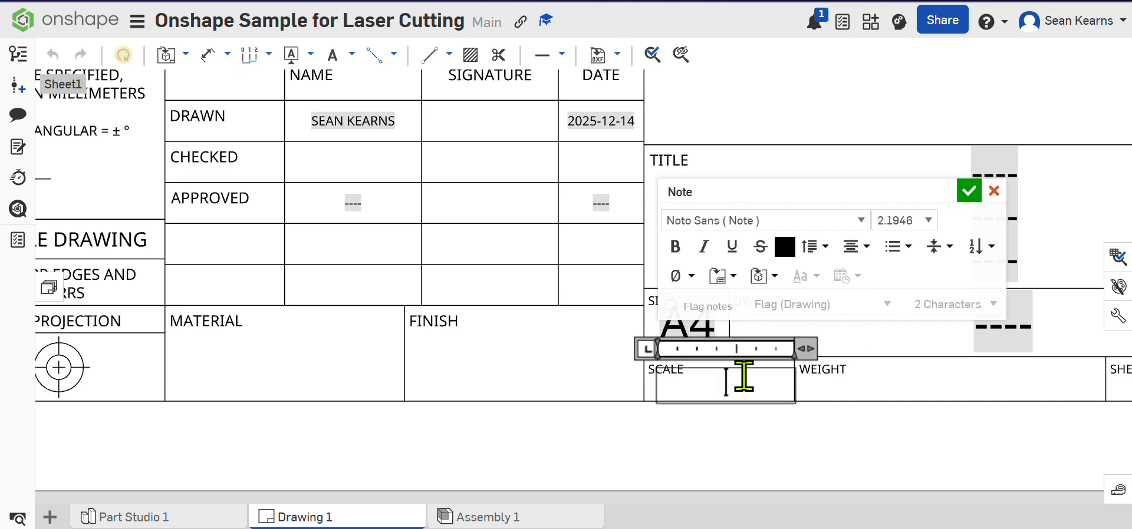
pyautogui.write(':2')
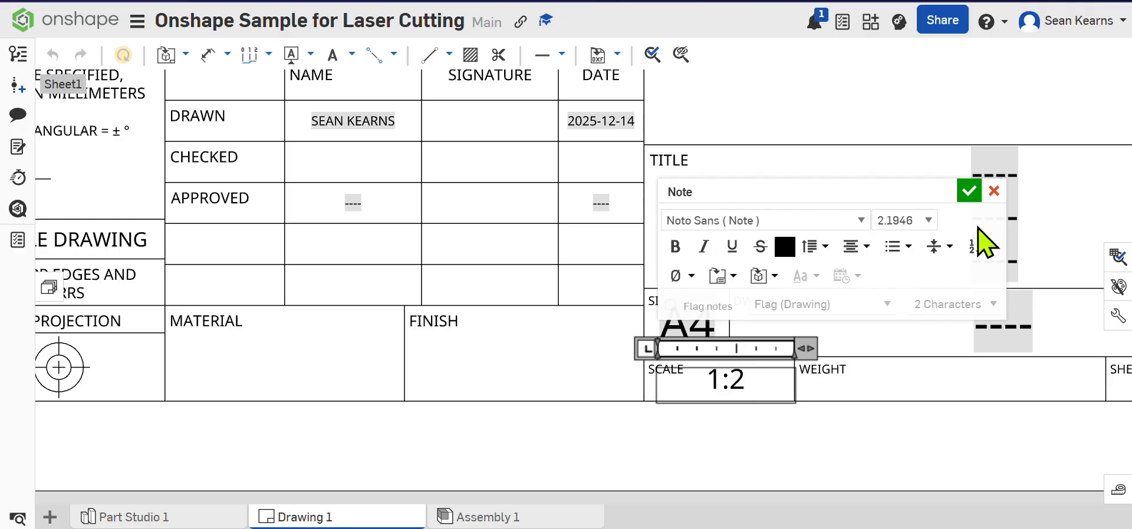
pyautogui.click(969, 191)
pyautogui.scroll(-3, 450, 230)
pyautogui.scroll(-1, 417, 202)
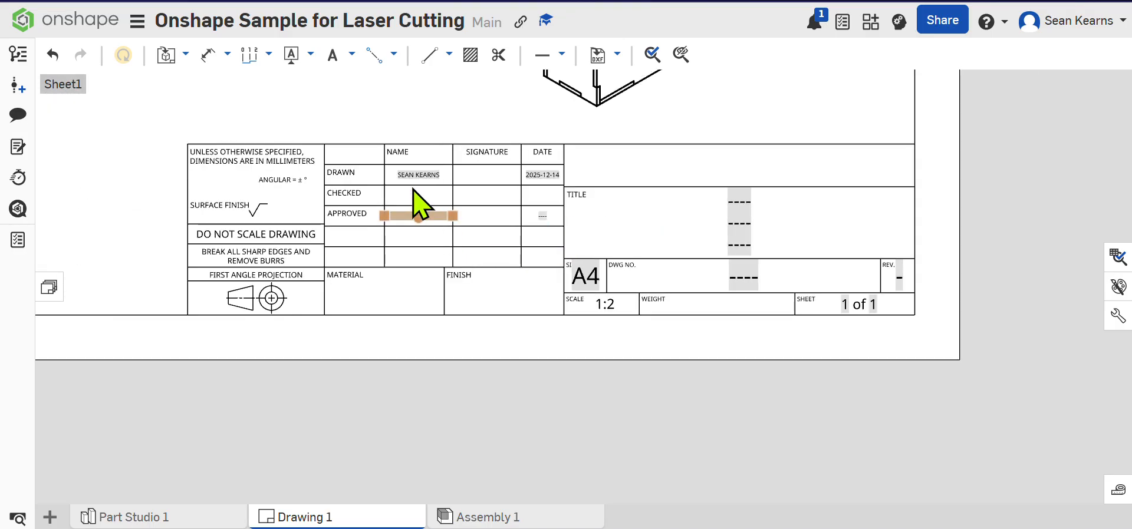
pyautogui.scroll(2, 329, 197)
pyautogui.click(443, 172)
pyautogui.moveTo(442, 173)
pyautogui.mouseDown()
pyautogui.moveTo(609, 189)
pyautogui.moveTo(450, 169)
pyautogui.moveTo(632, 166)
pyautogui.moveTo(458, 200)
pyautogui.moveTo(377, 256)
pyautogui.moveTo(298, 247)
pyautogui.moveTo(371, 285)
pyautogui.moveTo(458, 215)
pyautogui.moveTo(586, 248)
pyautogui.moveTo(478, 213)
pyautogui.moveTo(452, 222)
pyautogui.moveTo(515, 217)
pyautogui.moveTo(539, 182)
pyautogui.moveTo(478, 195)
pyautogui.moveTo(430, 183)
pyautogui.moveTo(430, 202)
pyautogui.moveTo(440, 222)
pyautogui.moveTo(527, 255)
pyautogui.moveTo(613, 371)
pyautogui.moveTo(791, 322)
pyautogui.moveTo(834, 328)
pyautogui.moveTo(727, 298)
pyautogui.moveTo(874, 260)
pyautogui.moveTo(866, 267)
pyautogui.moveTo(894, 336)
pyautogui.moveTo(852, 316)
pyautogui.moveTo(834, 330)
pyautogui.moveTo(875, 344)
pyautogui.mouseUp()
pyautogui.scroll(-3, 790, 322)
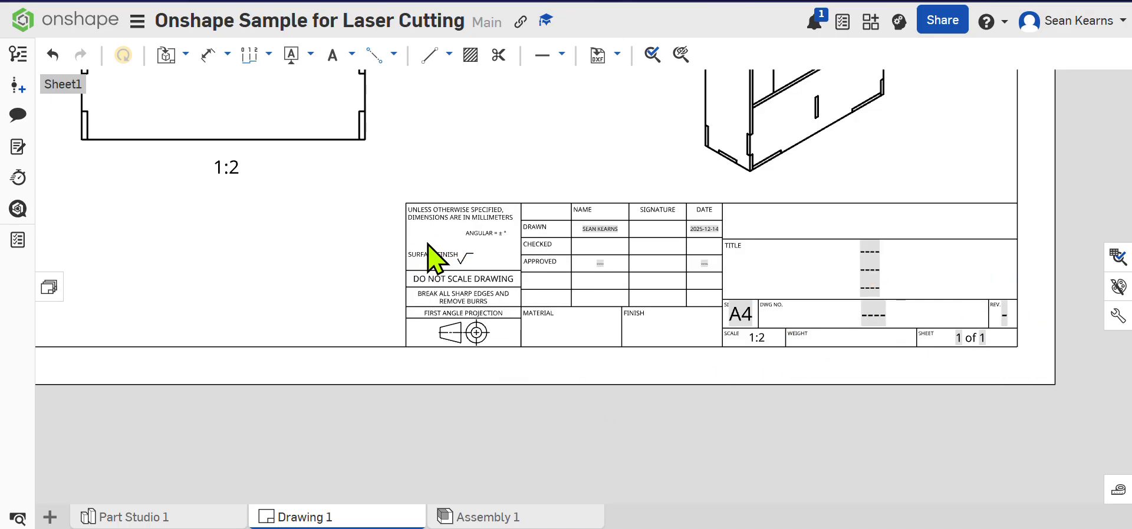
# Remove the scale label below the top view
pyautogui.press('f')
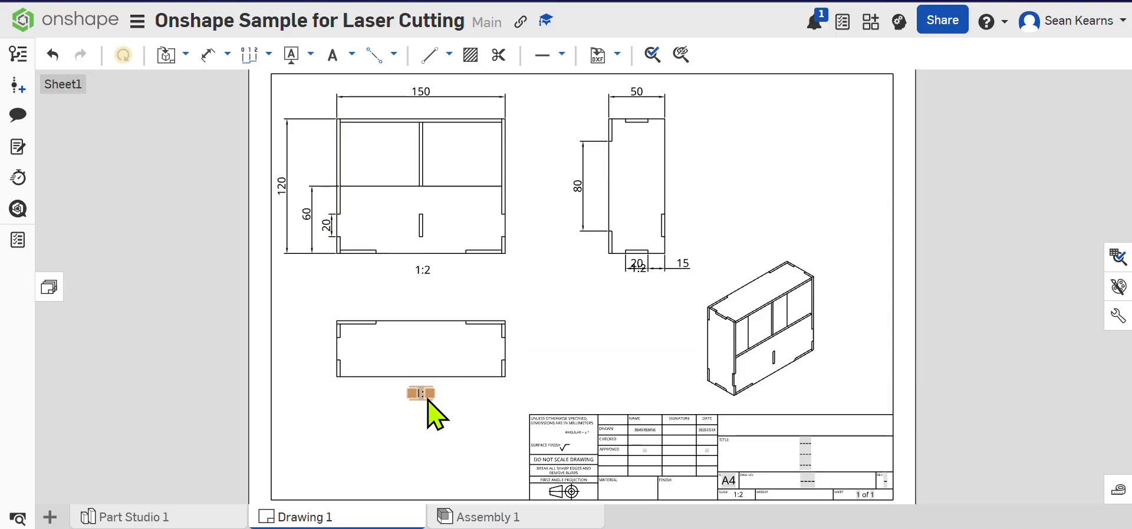
pyautogui.scroll(3, 738, 497)
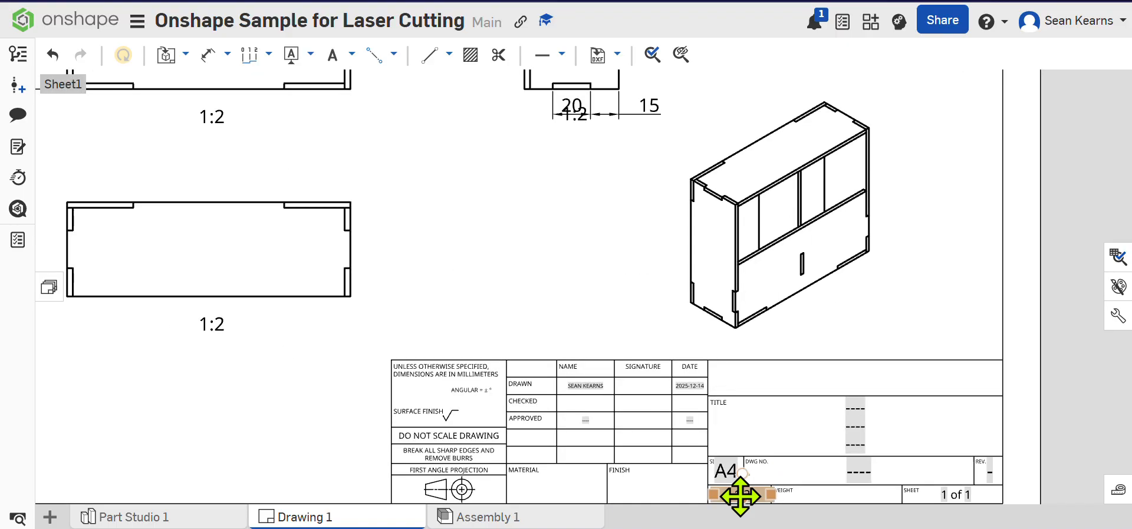
pyautogui.scroll(-1, 673, 452)
pyautogui.scroll(-1, 673, 453)
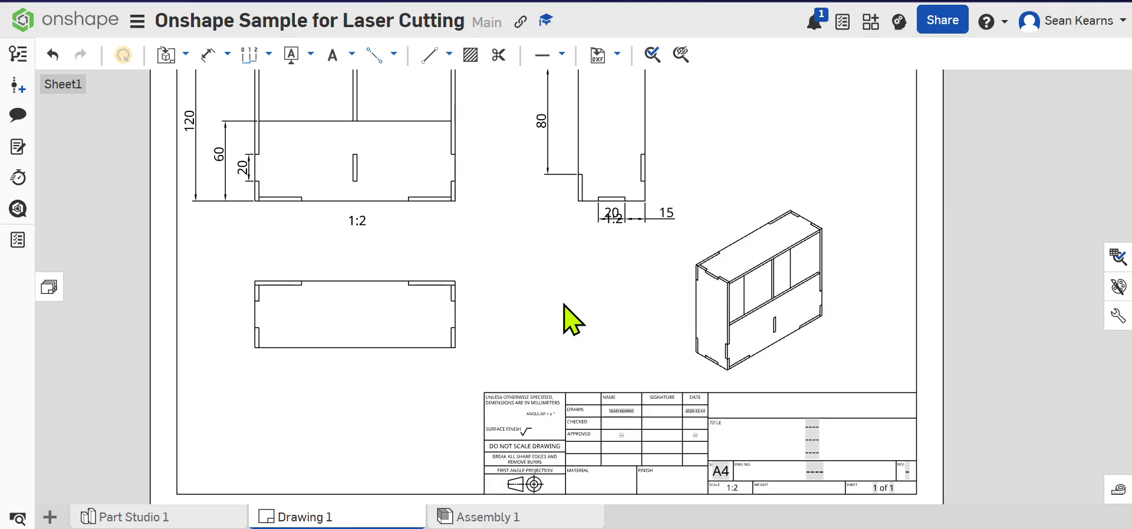
pyautogui.scroll(-1, 589, 320)
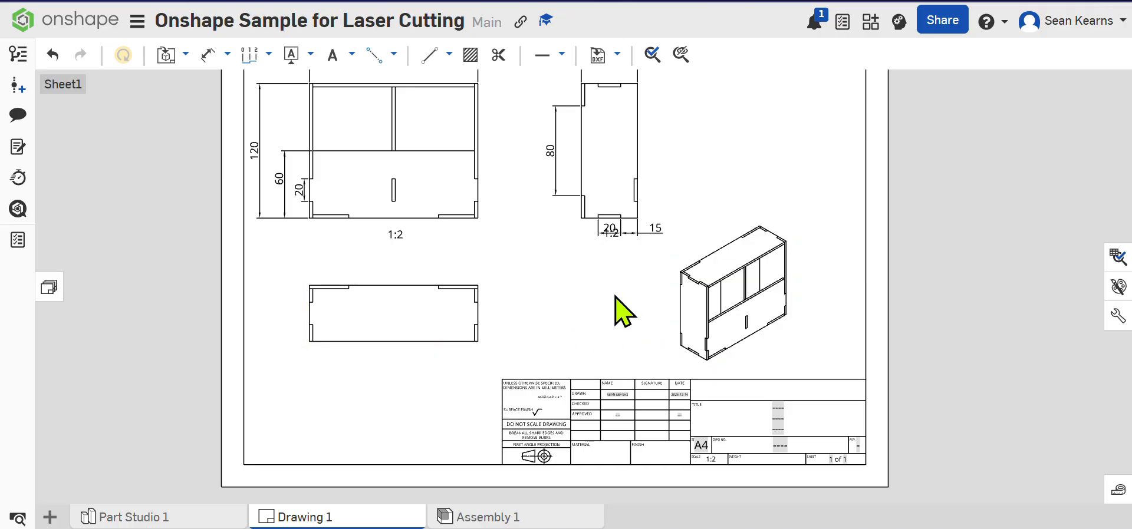
pyautogui.scroll(-1, 623, 312)
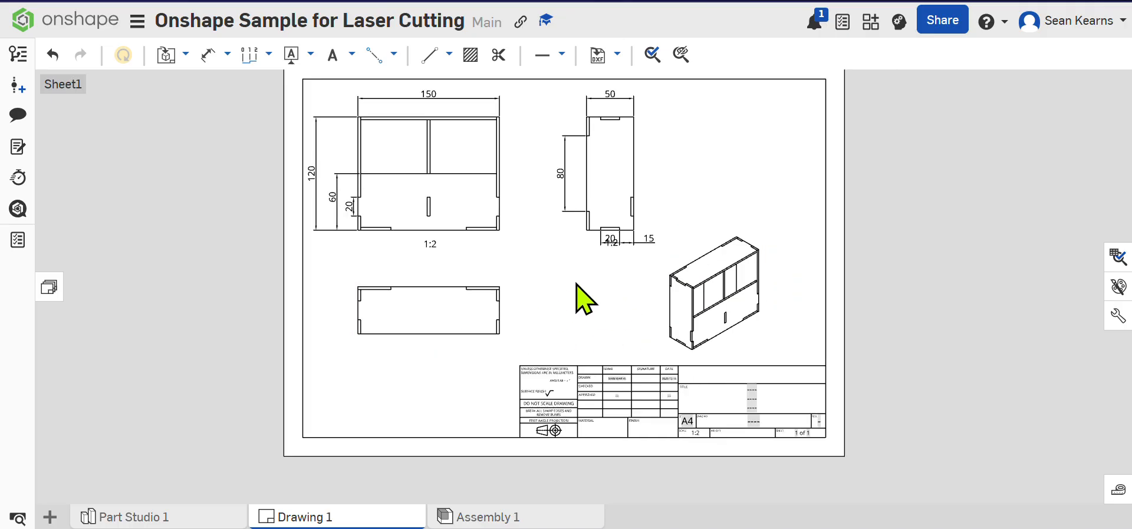
# Replace the middle placeholder line of the title block's title with "Sample Box- Laser Cutting"
pyautogui.moveTo(576, 298); pyautogui.dragTo(551, 337, button='right')
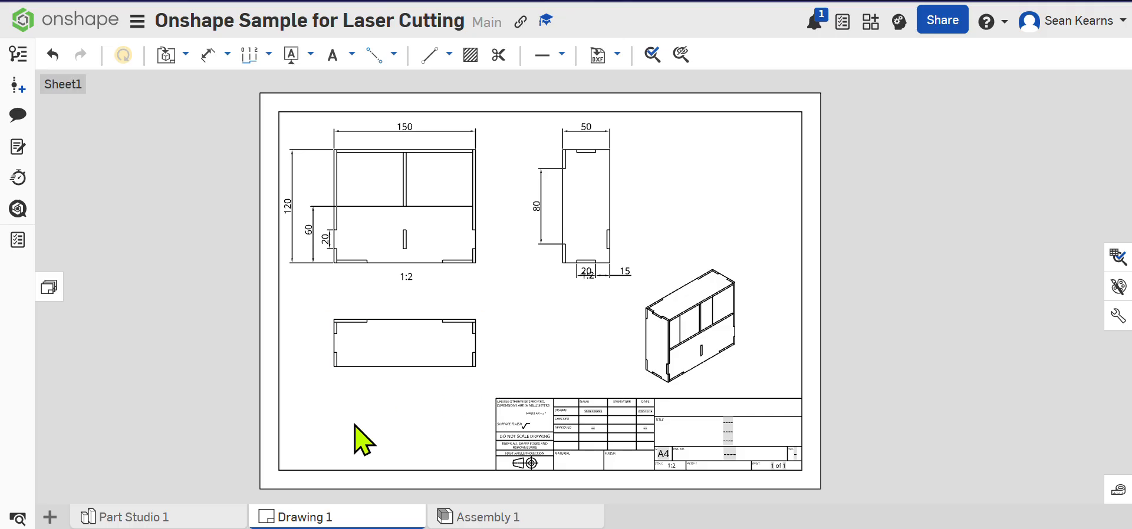
pyautogui.scroll(-2, 760, 451)
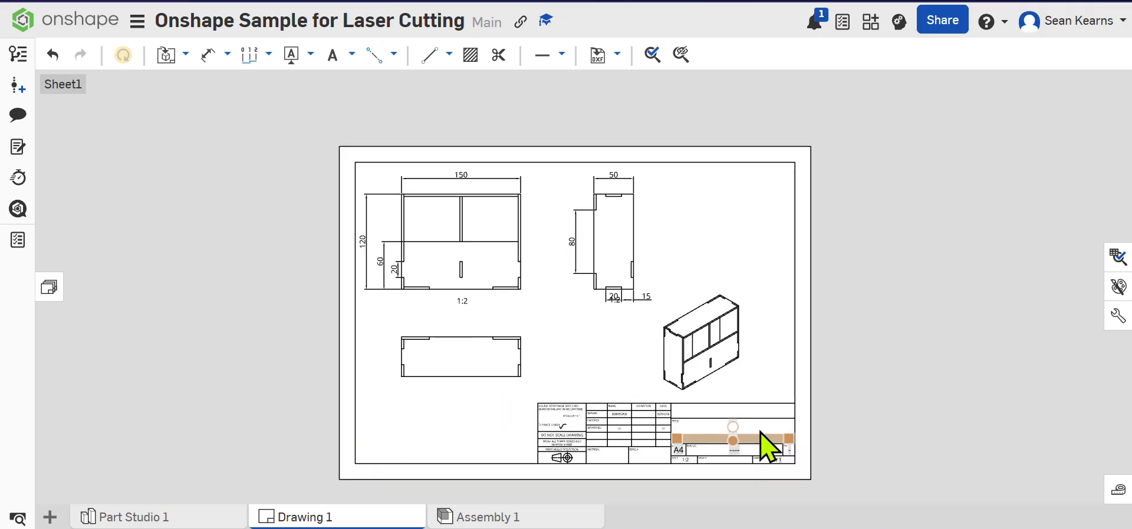
pyautogui.scroll(5, 766, 448)
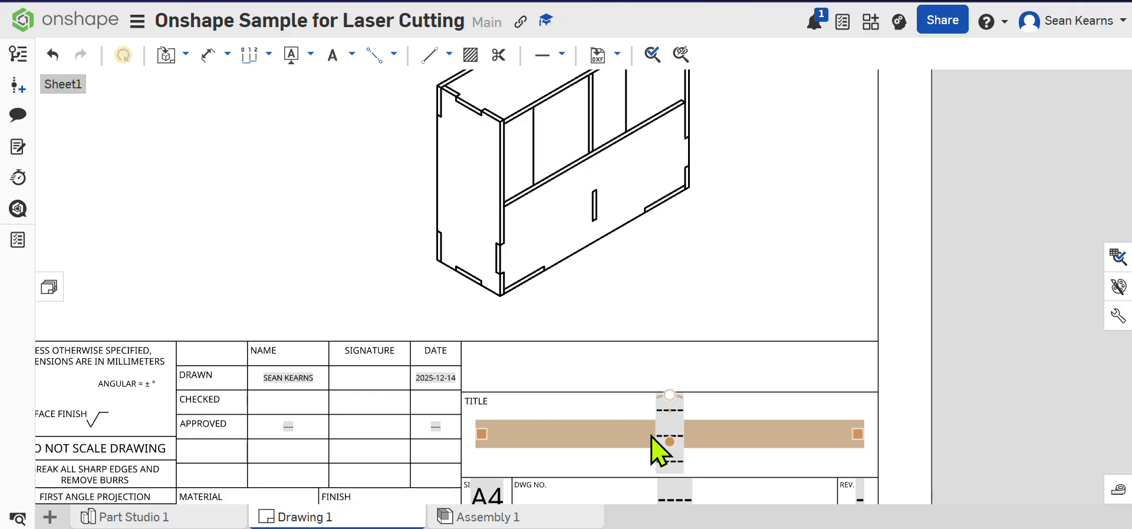
pyautogui.click(671, 438)
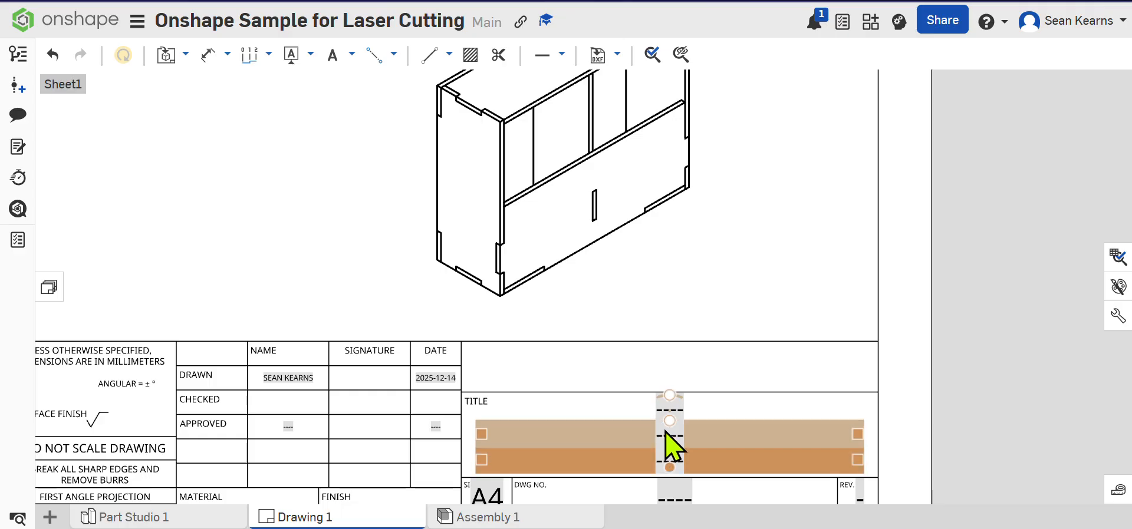
pyautogui.doubleClick(671, 451)
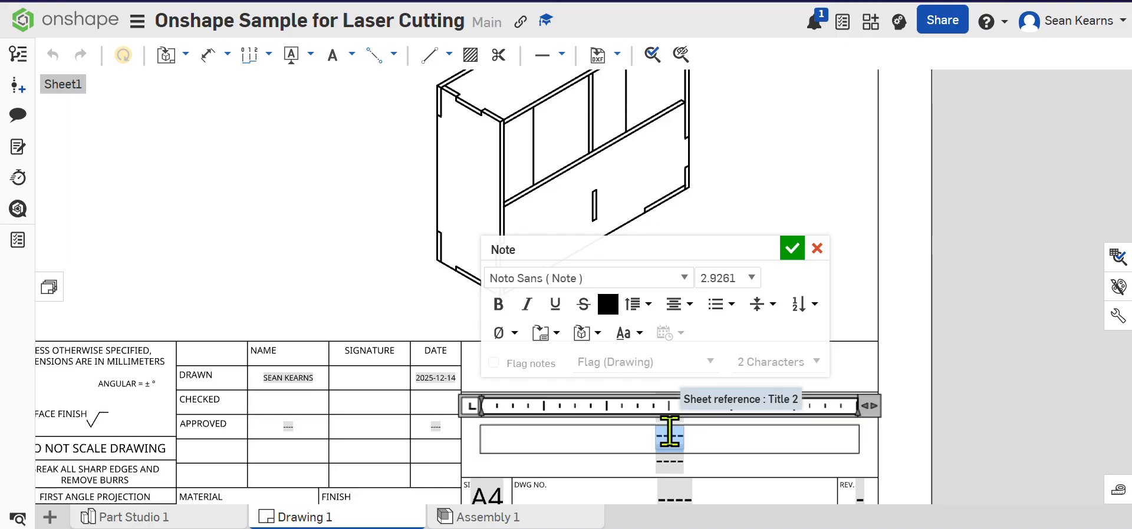
pyautogui.write('Sample')
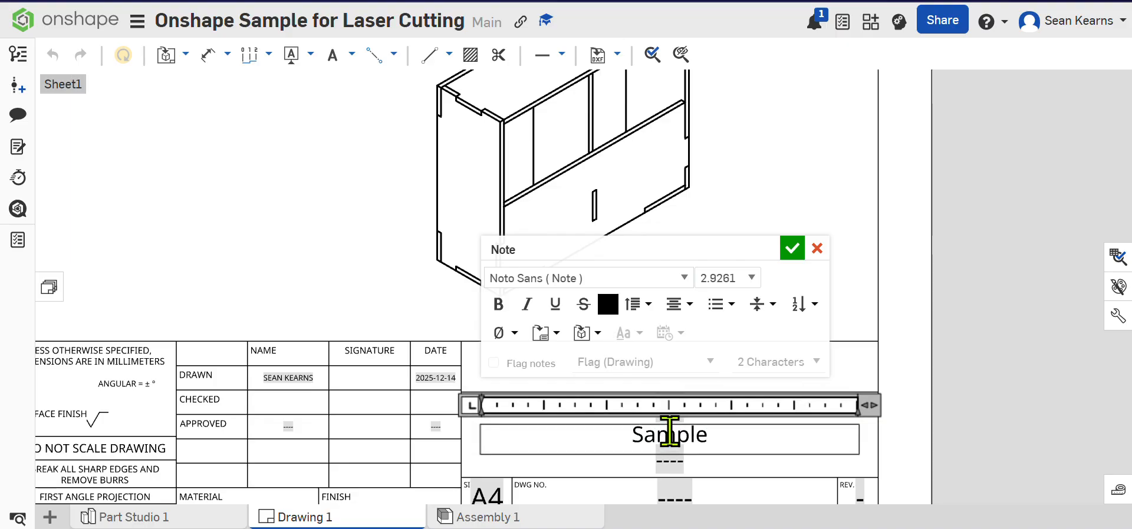
pyautogui.write(' Box')
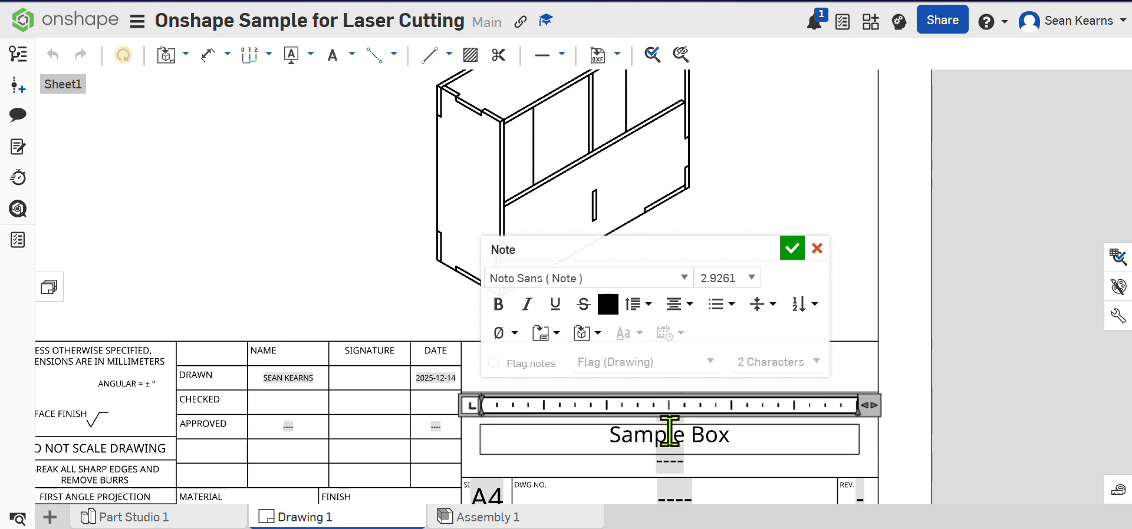
pyautogui.write('- L')
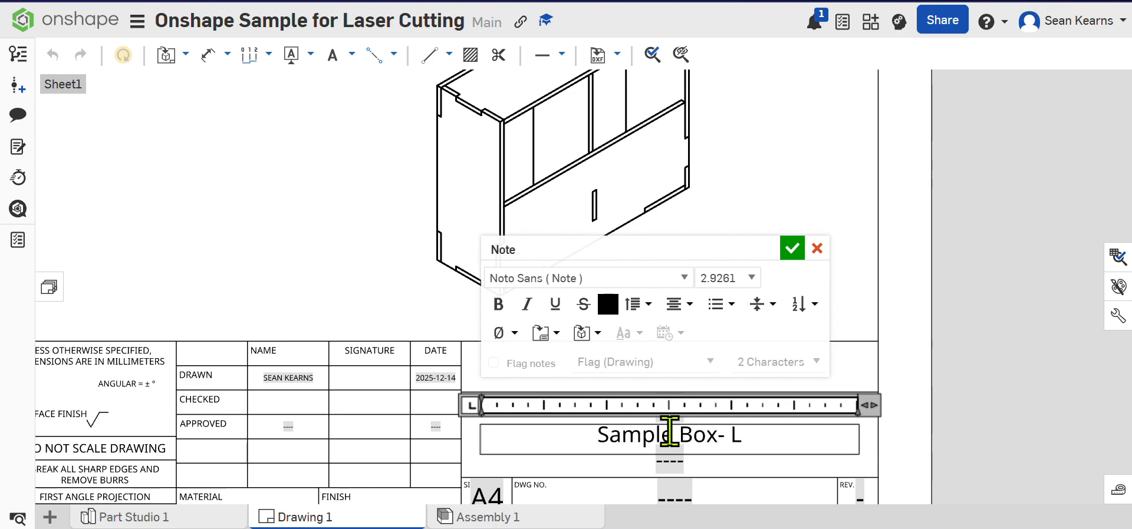
pyautogui.write('aser Cutting')
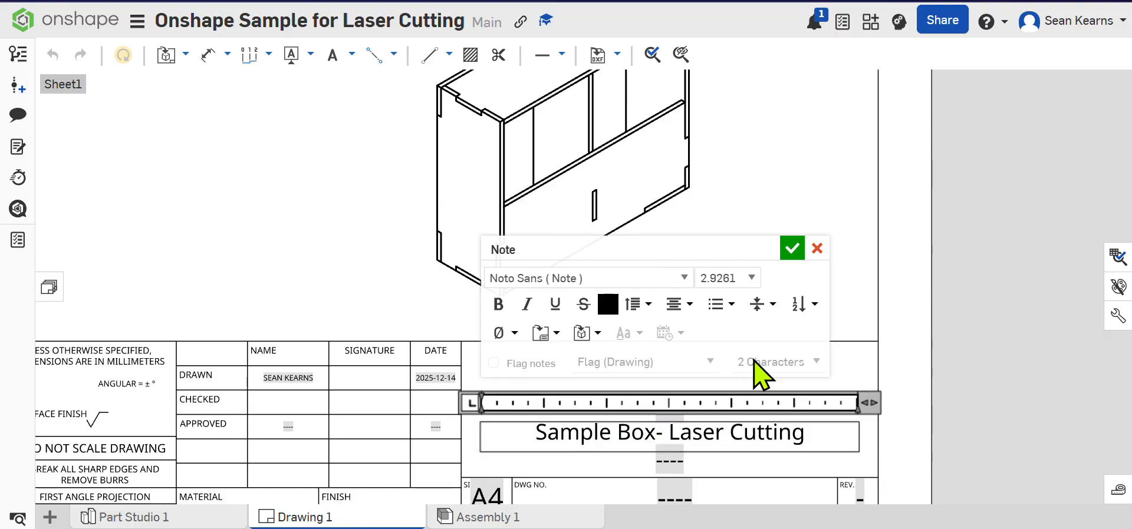
pyautogui.click(792, 248)
# Replace the drawing number placeholder in the title block with 1
pyautogui.scroll(-2, 797, 330)
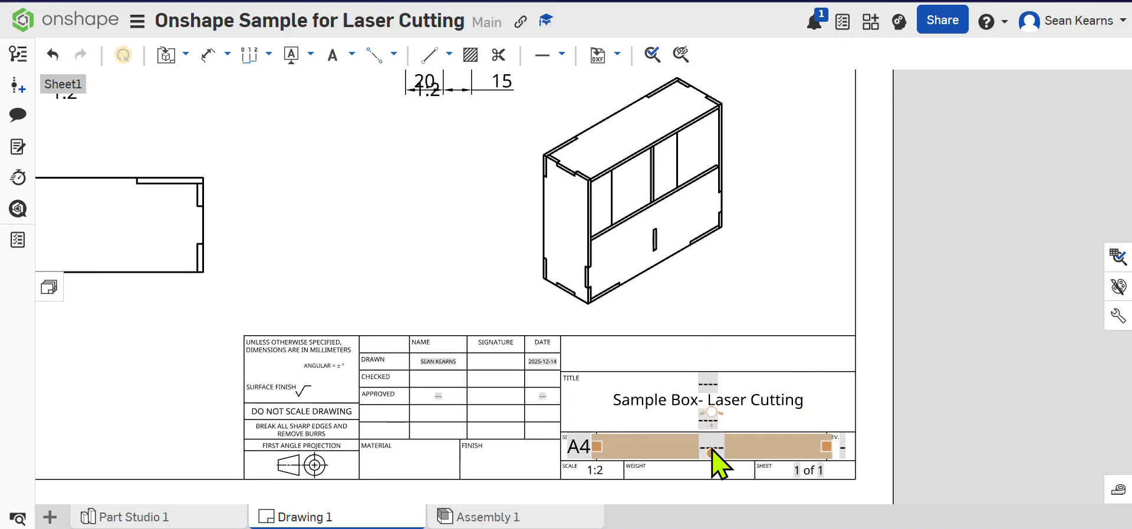
pyautogui.doubleClick(713, 452)
pyautogui.doubleClick(715, 449)
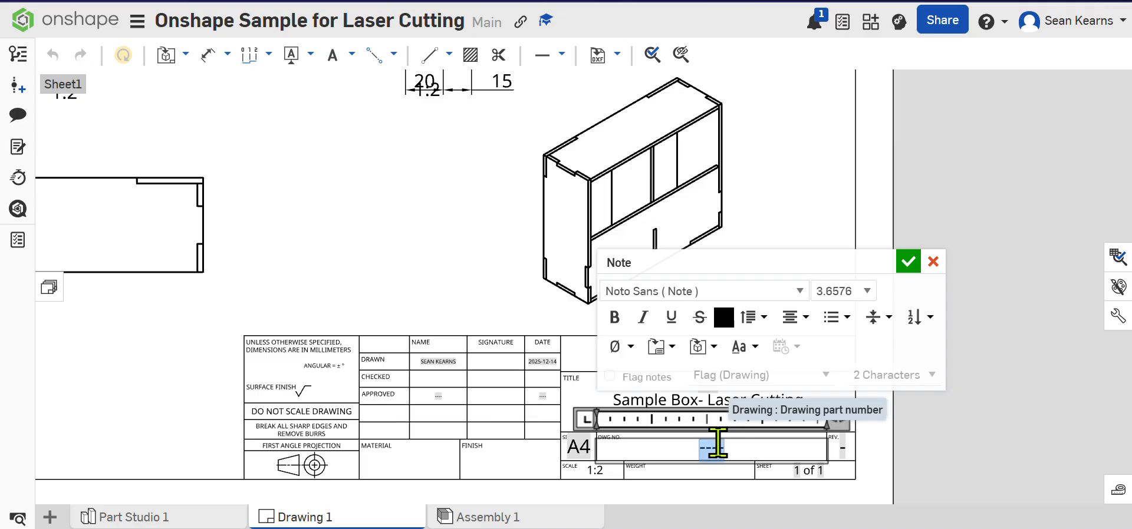
pyautogui.write('1')
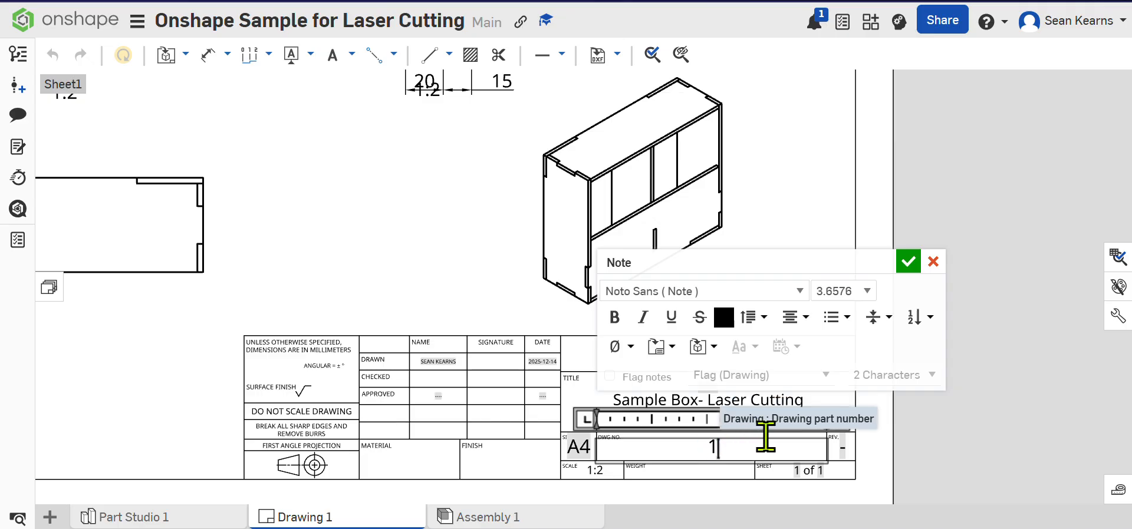
pyautogui.click(908, 262)
pyautogui.scroll(-2, 891, 322)
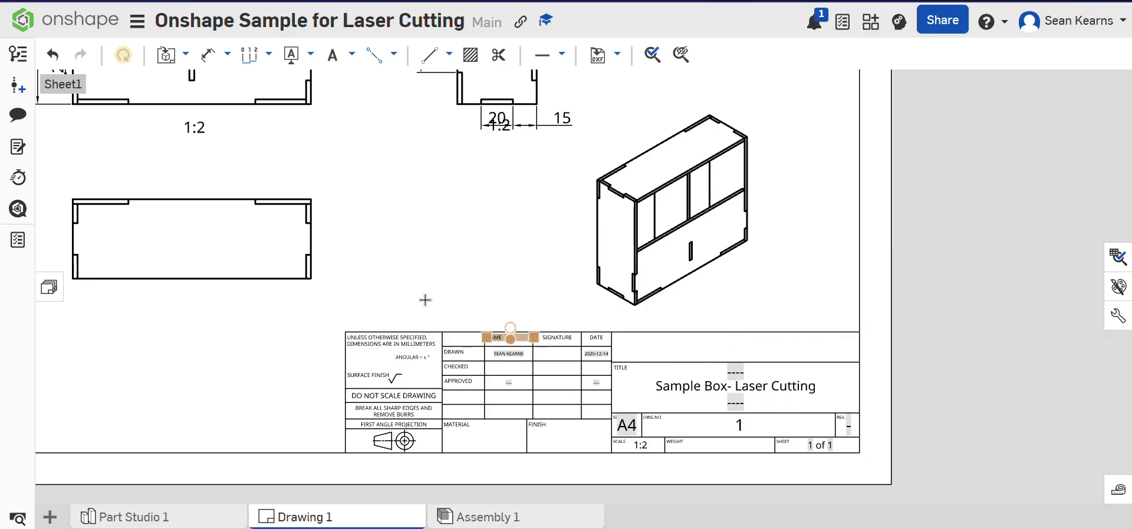
pyautogui.scroll(-3, 478, 259)
pyautogui.moveTo(475, 238); pyautogui.dragTo(527, 337, button='right')
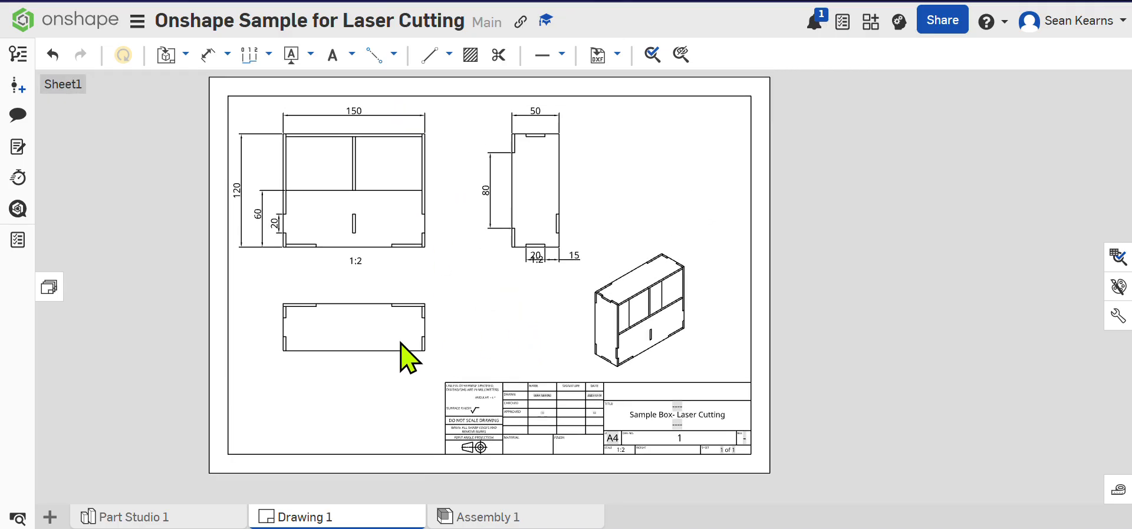
# Create a drawing of Part 1 from the part studio, using the ISO_A4_Portrait.dwt template with no views
pyautogui.click(109, 520)
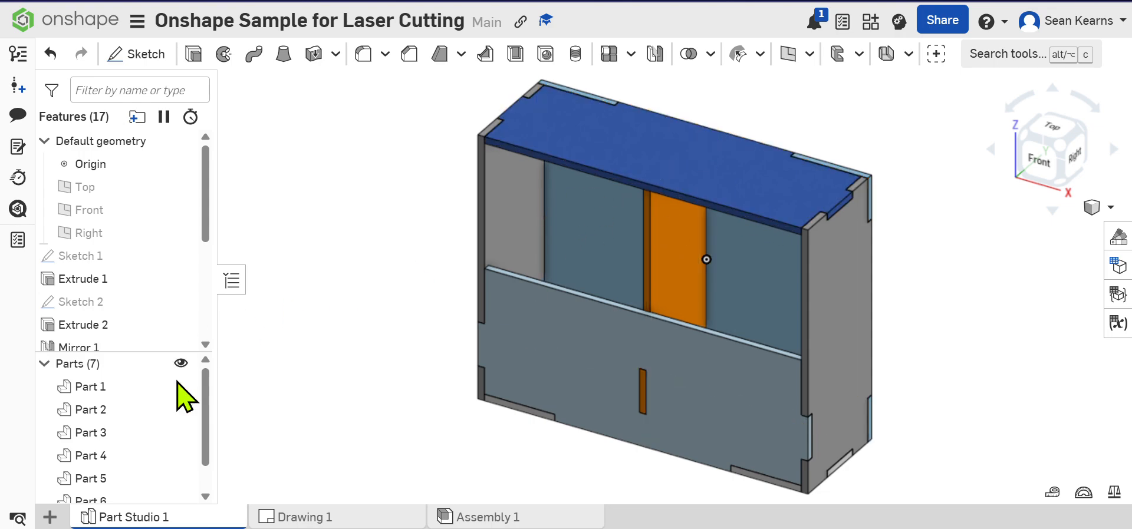
pyautogui.rightClick(148, 408)
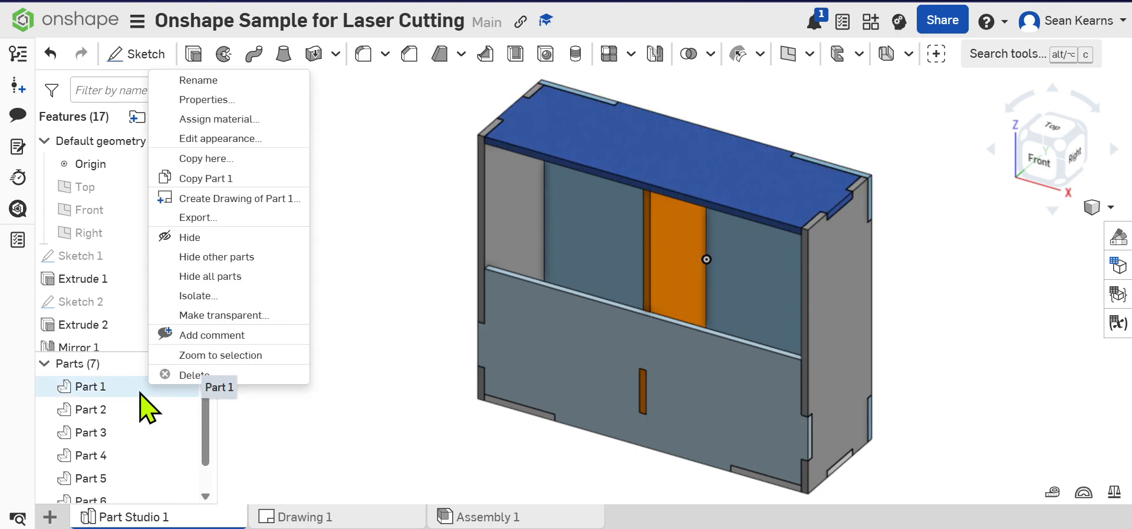
pyautogui.click(259, 199)
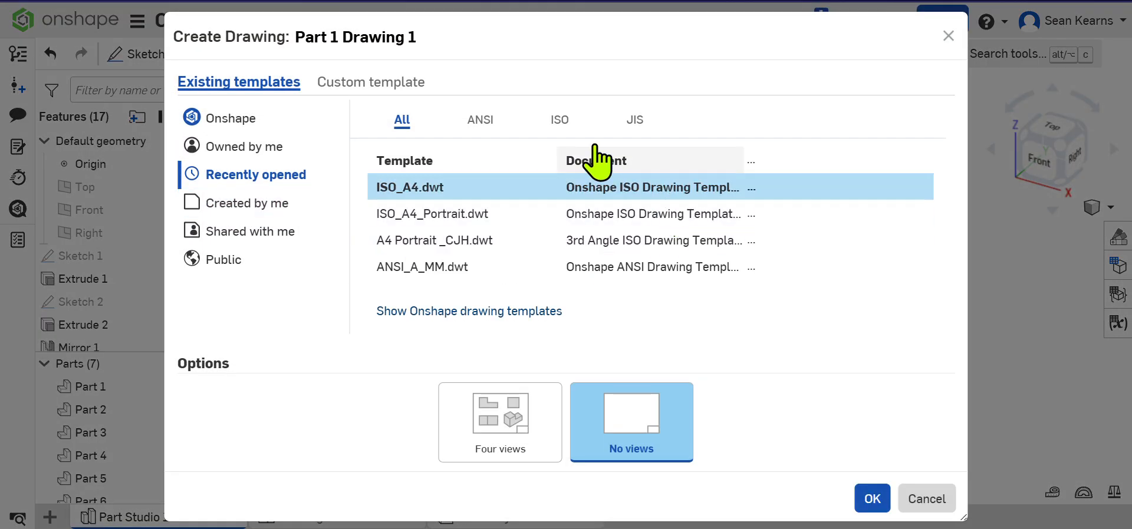
pyautogui.click(562, 123)
pyautogui.click(608, 218)
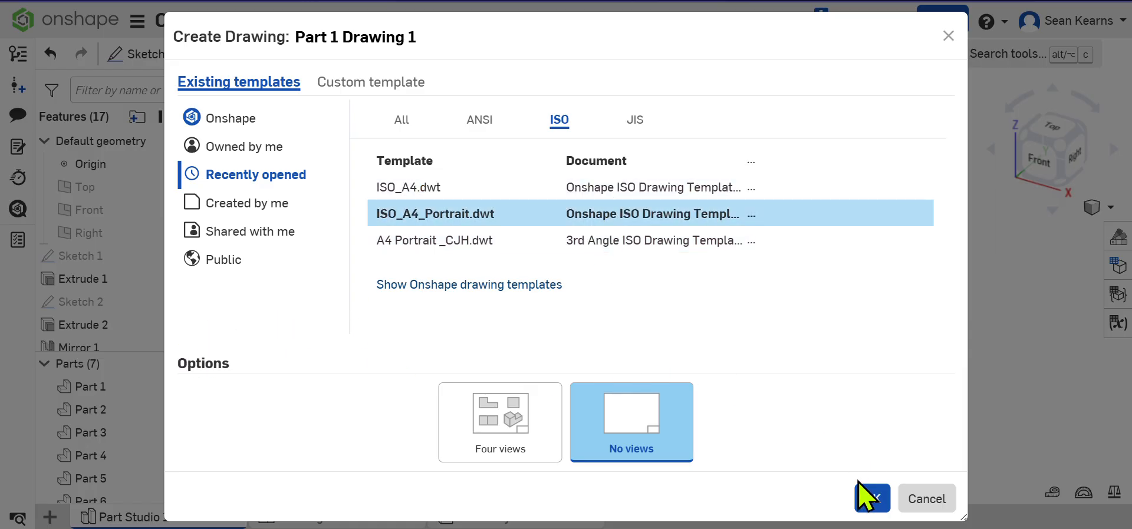
pyautogui.click(870, 501)
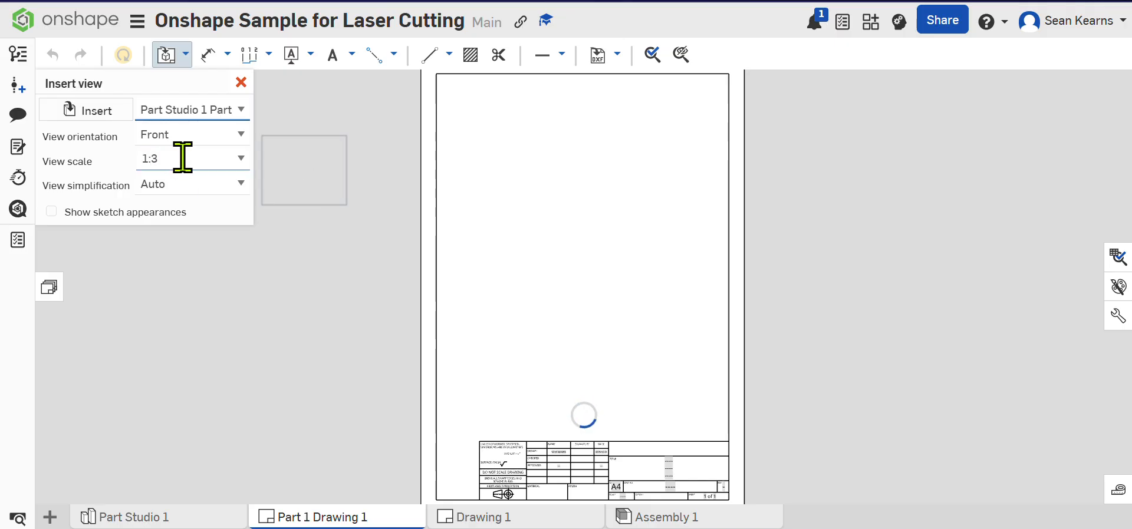
# Insert Part 1's front view at 1:2 scale in the sheet's upper area and project a side view beside it
pyautogui.click(238, 159)
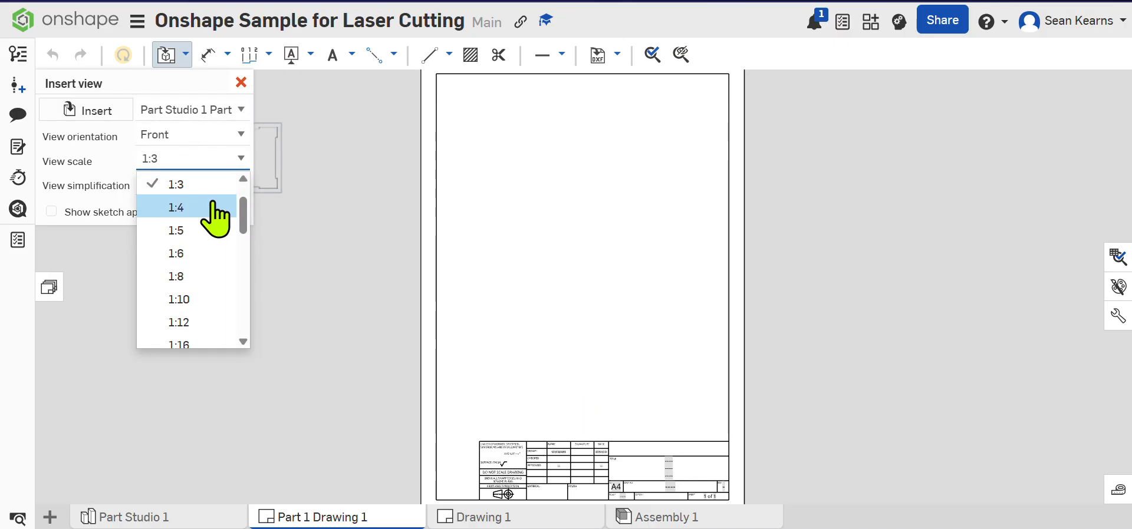
pyautogui.scroll(1, 214, 216)
pyautogui.click(207, 208)
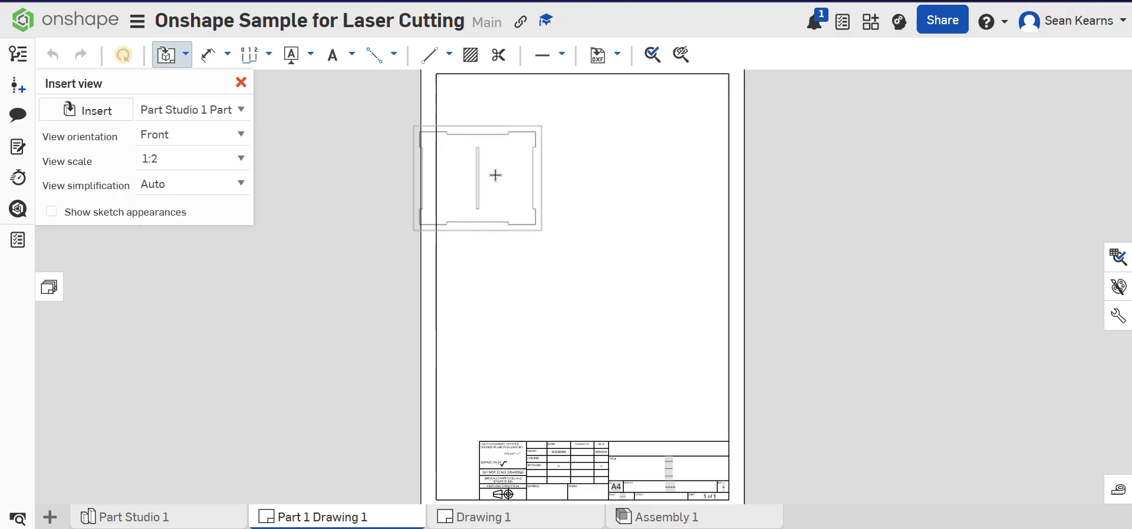
pyautogui.click(515, 174)
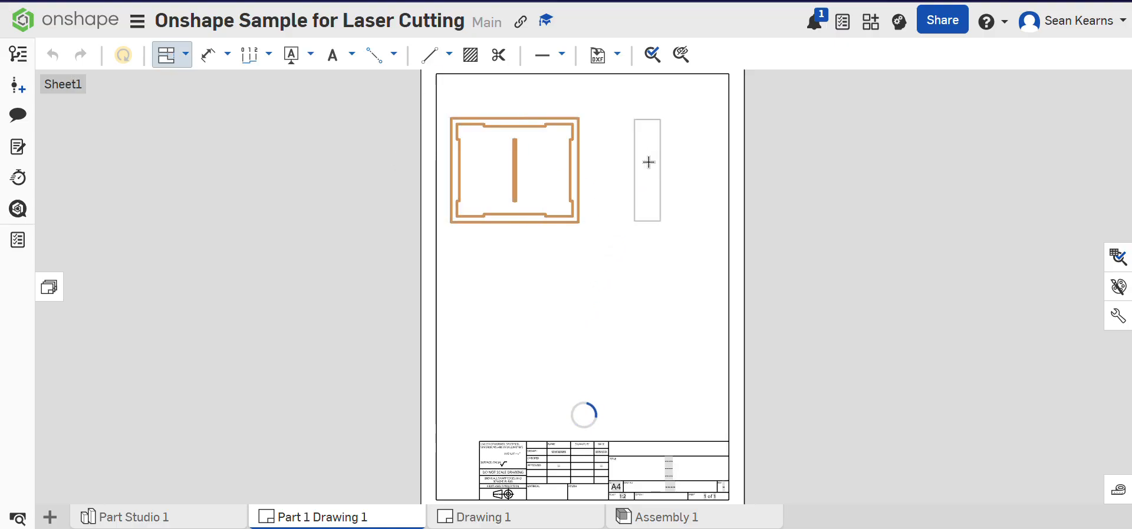
pyautogui.press('Escape')
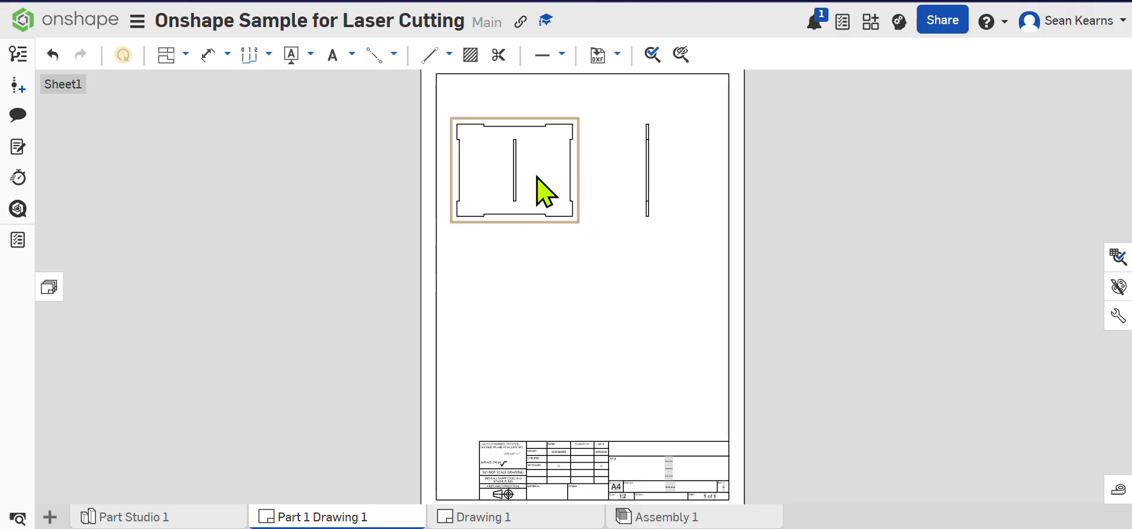
# Dimension the front view's overall width and height and the lengths of its upper-edge and right-edge recesses
pyautogui.click(208, 56)
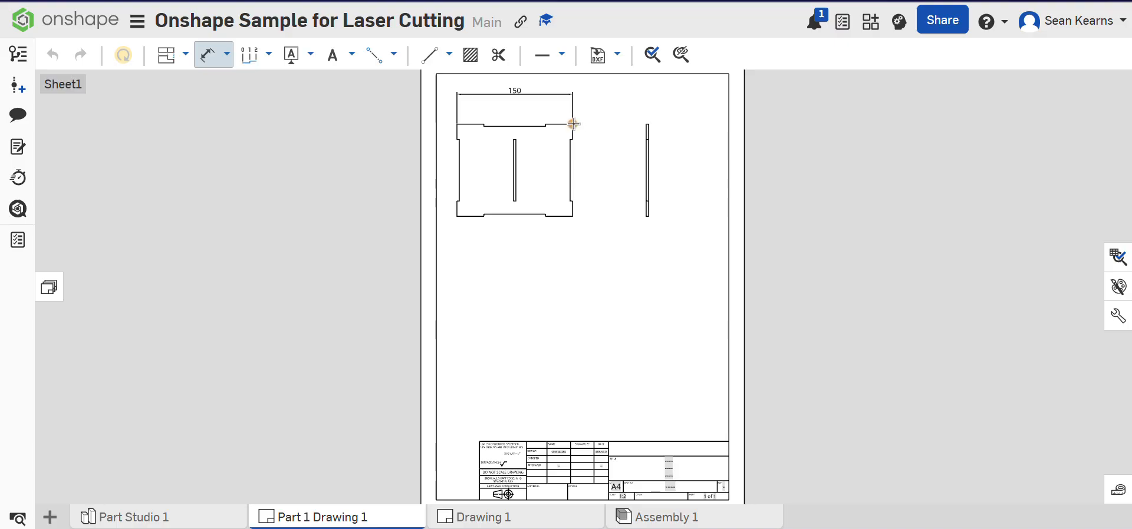
pyautogui.click(572, 217)
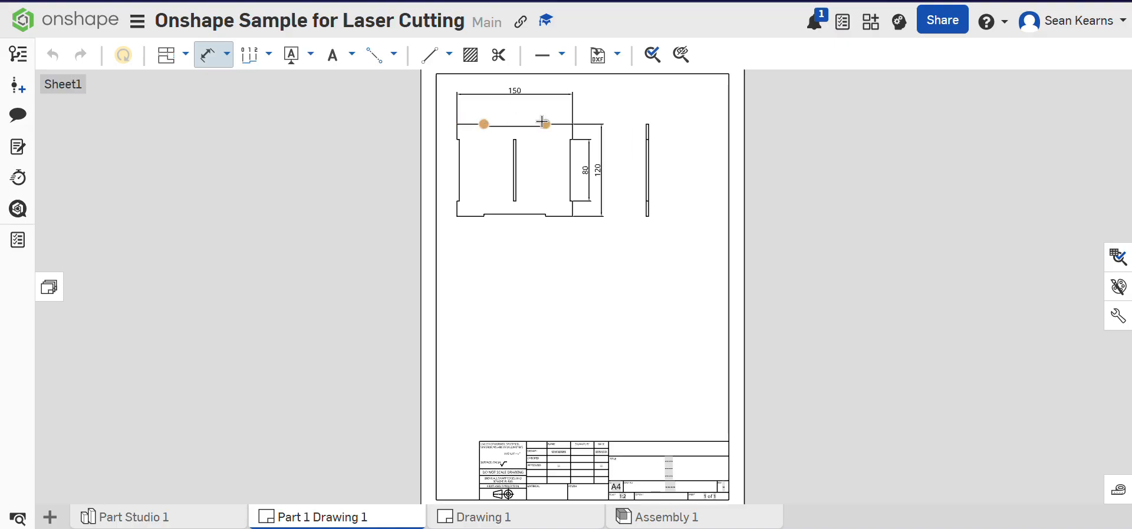
pyautogui.click(516, 107)
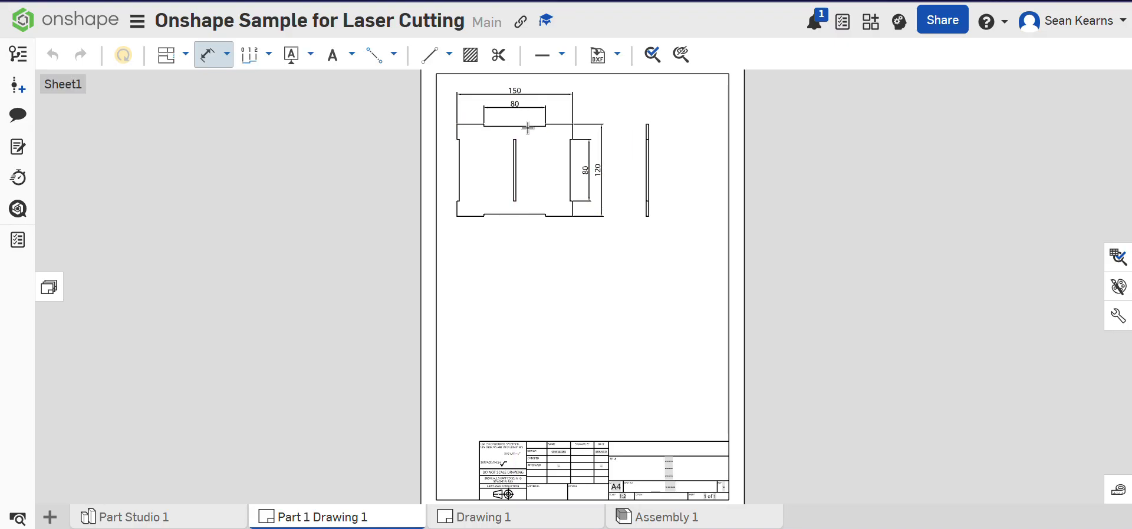
pyautogui.press('Escape')
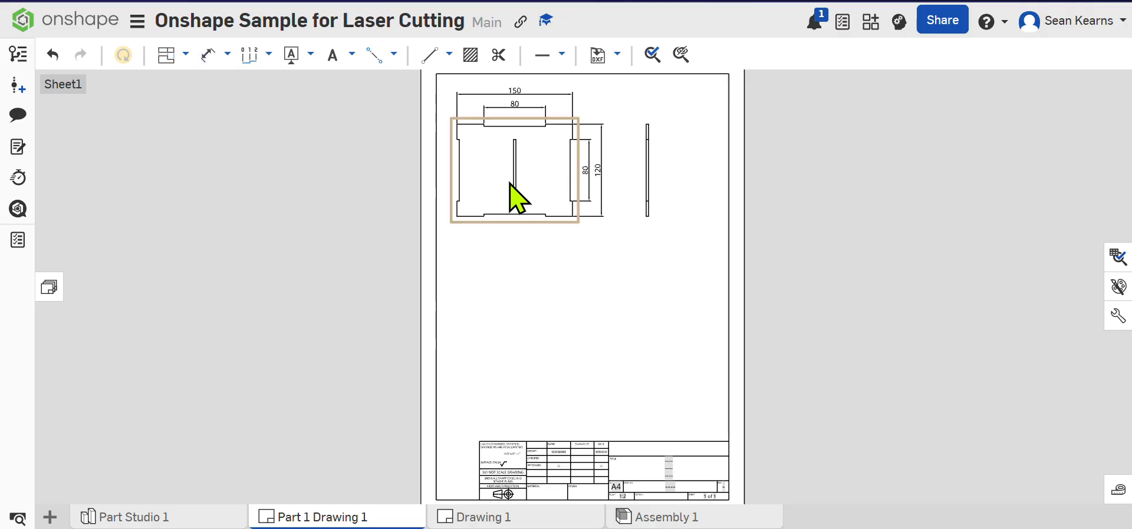
# Dimension the width of the central slot, placing the dimension below the front view
pyautogui.scroll(1, 507, 200)
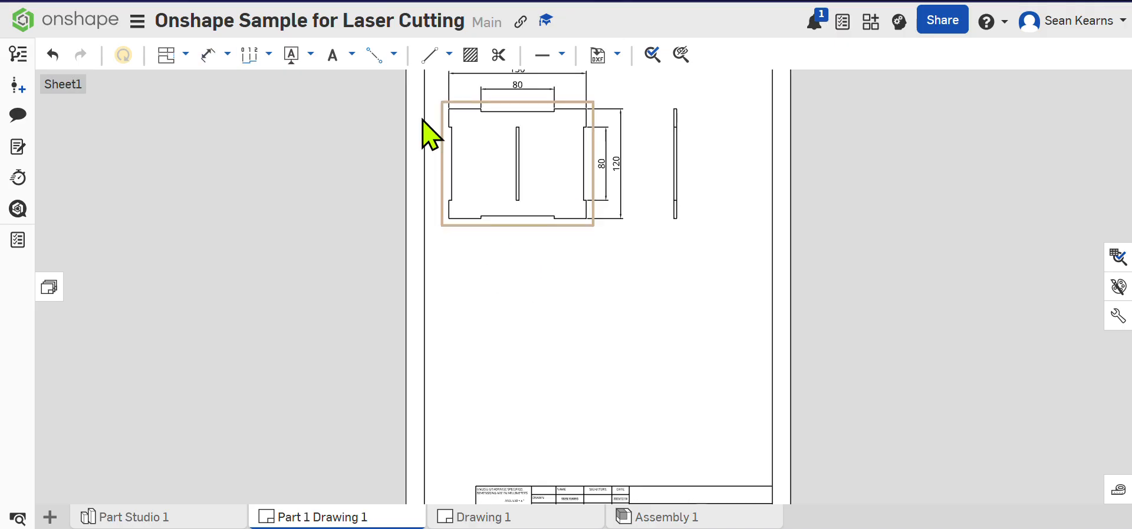
pyautogui.click(210, 58)
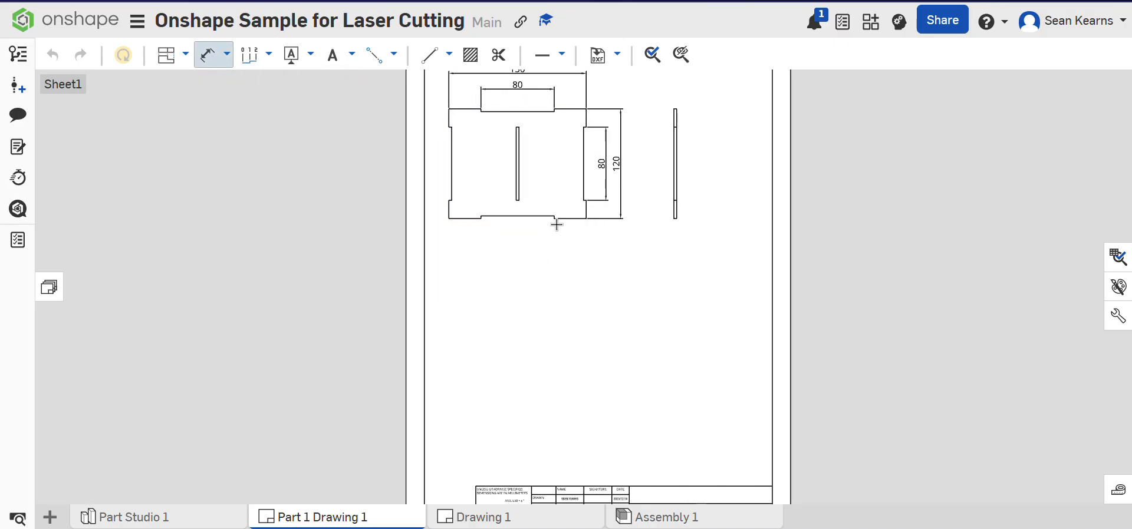
pyautogui.scroll(3, 524, 204)
pyautogui.click(513, 209)
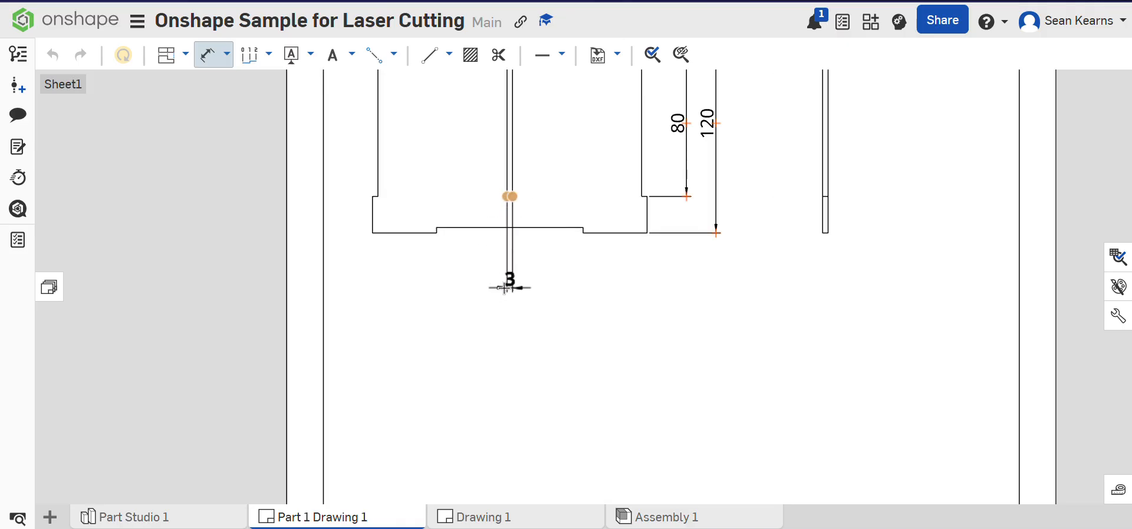
pyautogui.click(514, 279)
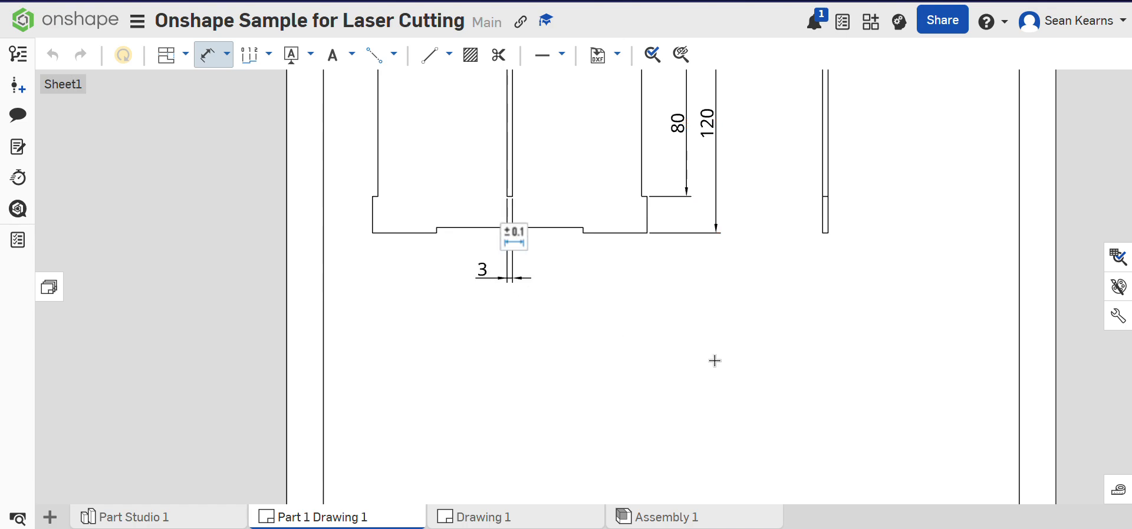
pyautogui.press('Escape')
# Delete the projected side view of Part 1 from the sheet
pyautogui.scroll(-2, 525, 316)
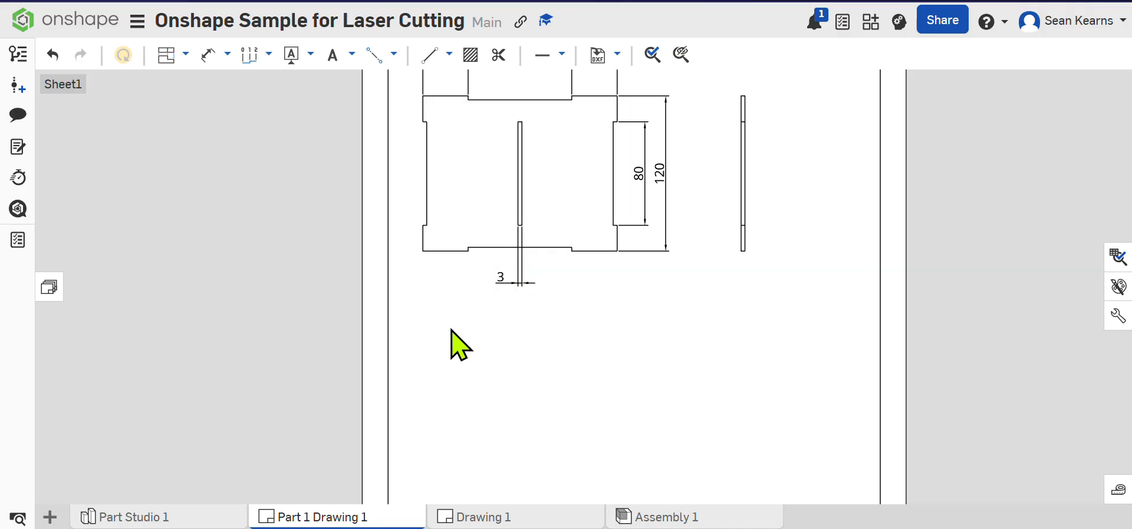
pyautogui.scroll(-3, 590, 333)
pyautogui.moveTo(624, 339)
pyautogui.mouseDown(button='middle')
pyautogui.moveTo(643, 282)
pyautogui.moveTo(629, 351)
pyautogui.mouseUp(button='middle')
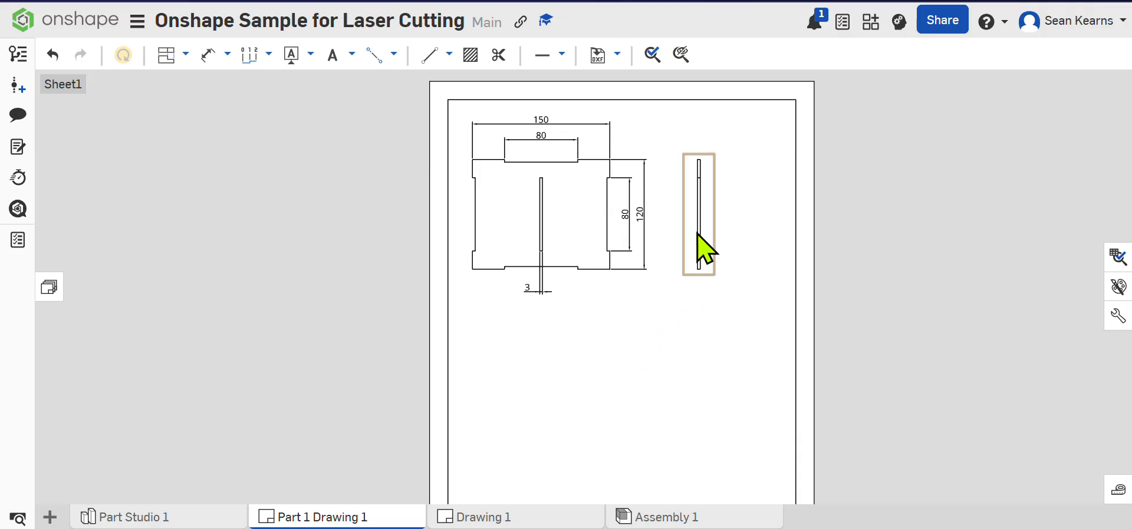
pyautogui.moveTo(666, 127); pyautogui.dragTo(737, 315)
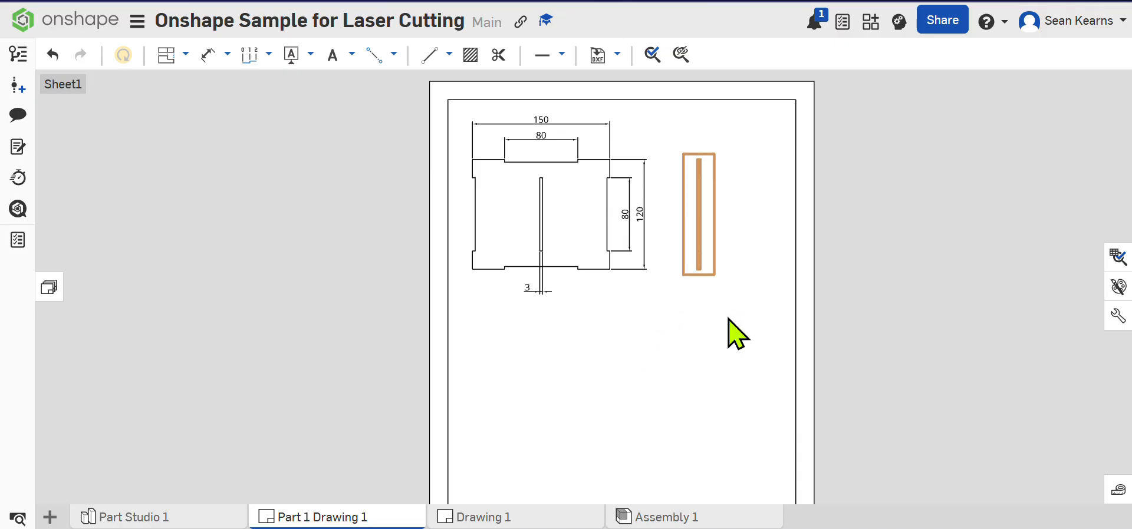
pyautogui.press('Delete')
# Set the front view's scale to 1:1 and reposition the view inside the sheet border
pyautogui.doubleClick(578, 236)
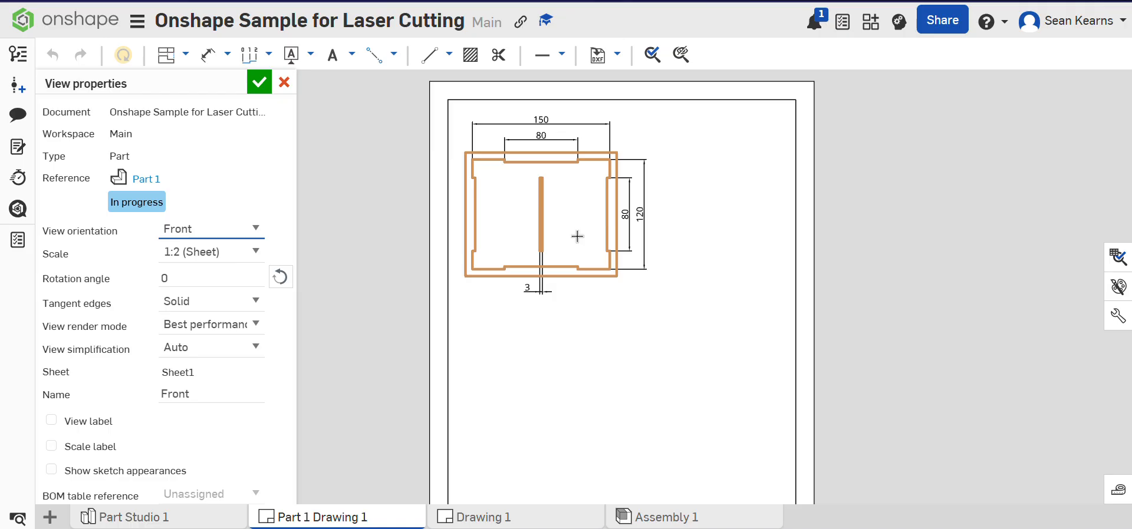
pyautogui.click(254, 252)
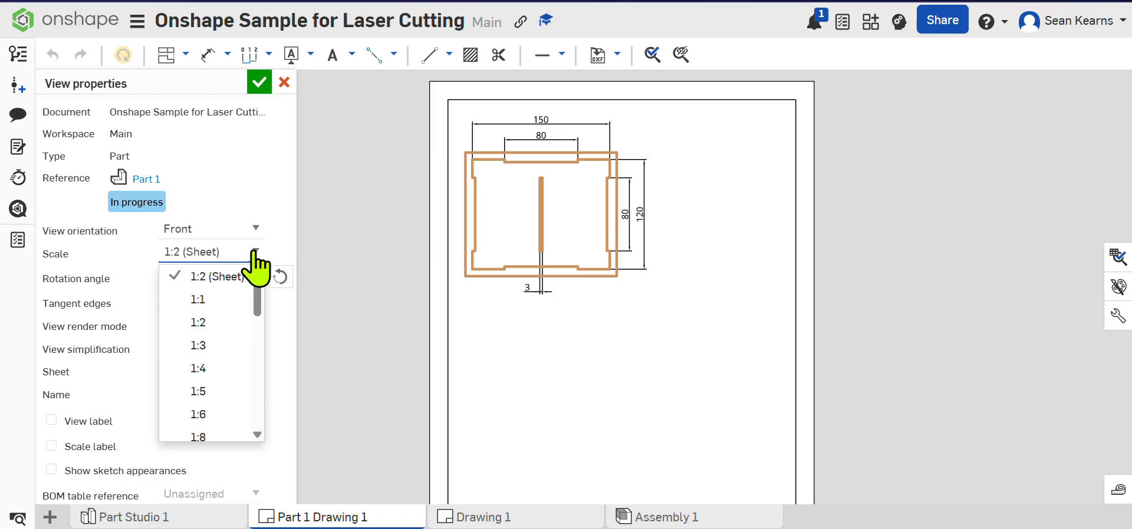
pyautogui.click(215, 300)
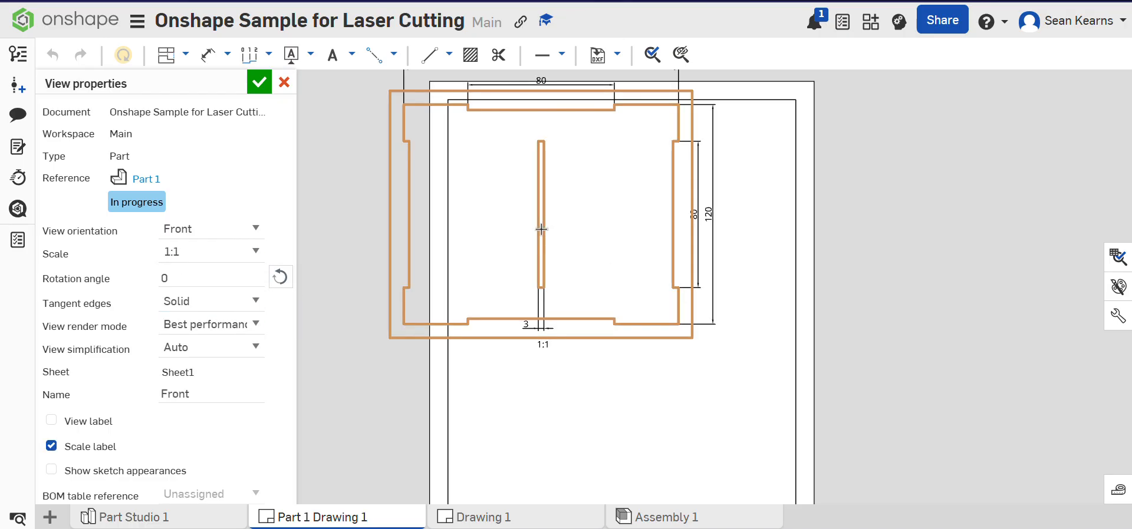
pyautogui.moveTo(547, 223)
pyautogui.mouseDown(button='middle')
pyautogui.moveTo(617, 290)
pyautogui.moveTo(572, 244)
pyautogui.mouseUp(button='middle')
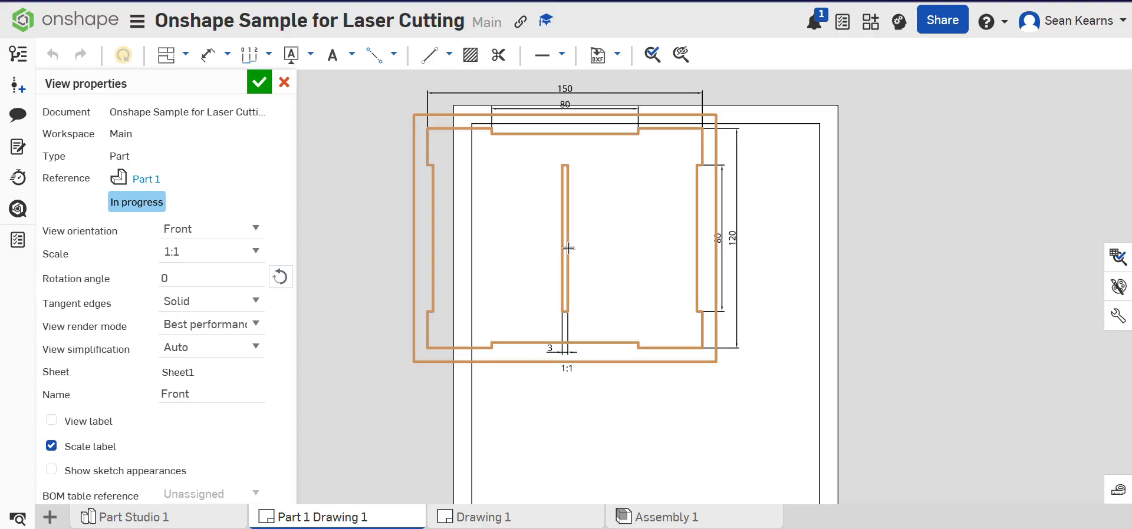
pyautogui.click(257, 87)
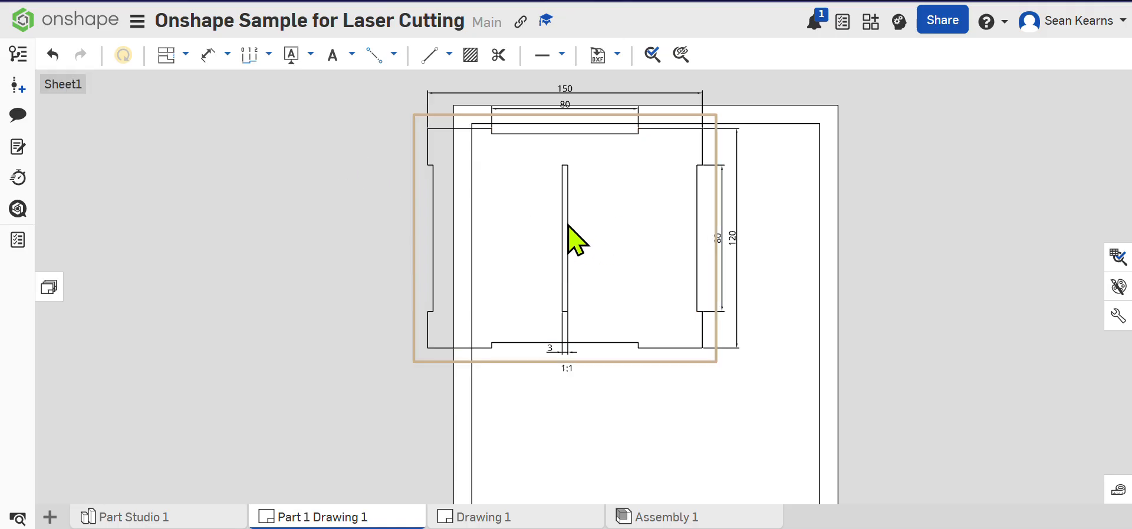
pyautogui.moveTo(567, 225)
pyautogui.mouseDown()
pyautogui.moveTo(656, 330)
pyautogui.moveTo(634, 287)
pyautogui.mouseUp()
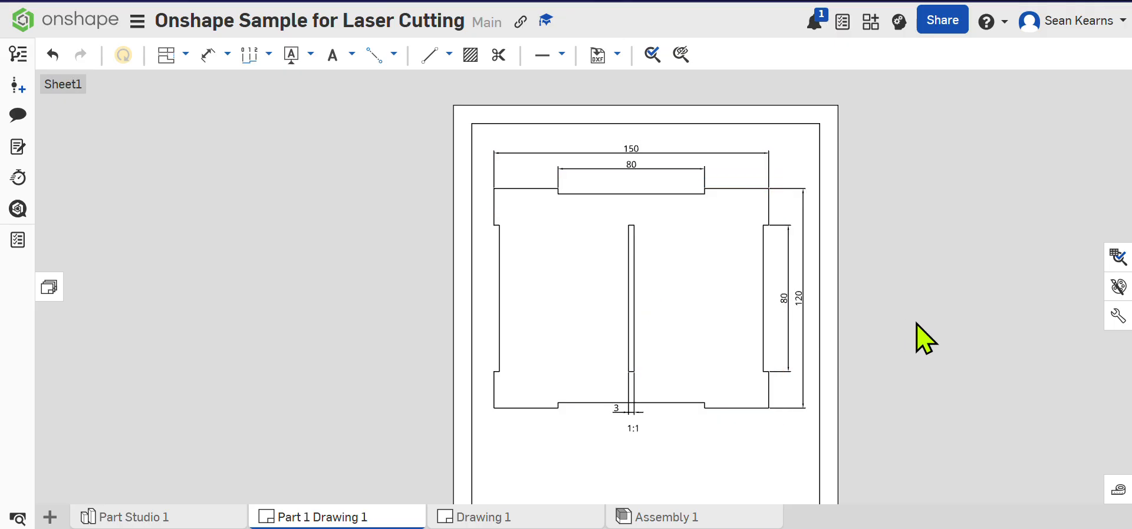
# Project an edge view of Part 1 below the front view, above the title block
pyautogui.scroll(-2, 916, 323)
pyautogui.moveTo(907, 346)
pyautogui.mouseDown(button='middle')
pyautogui.moveTo(841, 299)
pyautogui.moveTo(742, 288)
pyautogui.mouseUp(button='middle')
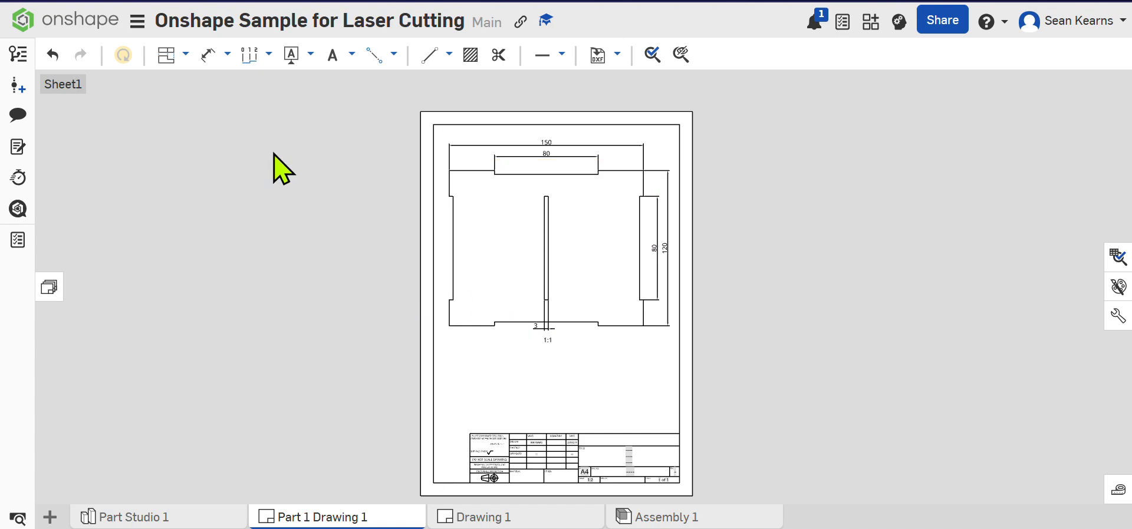
pyautogui.click(166, 55)
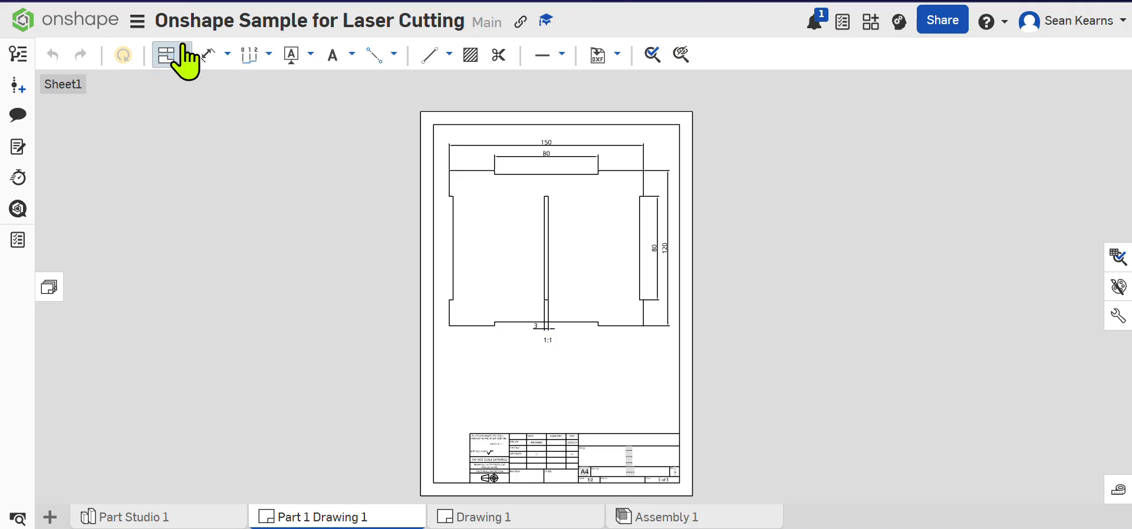
pyautogui.click(464, 327)
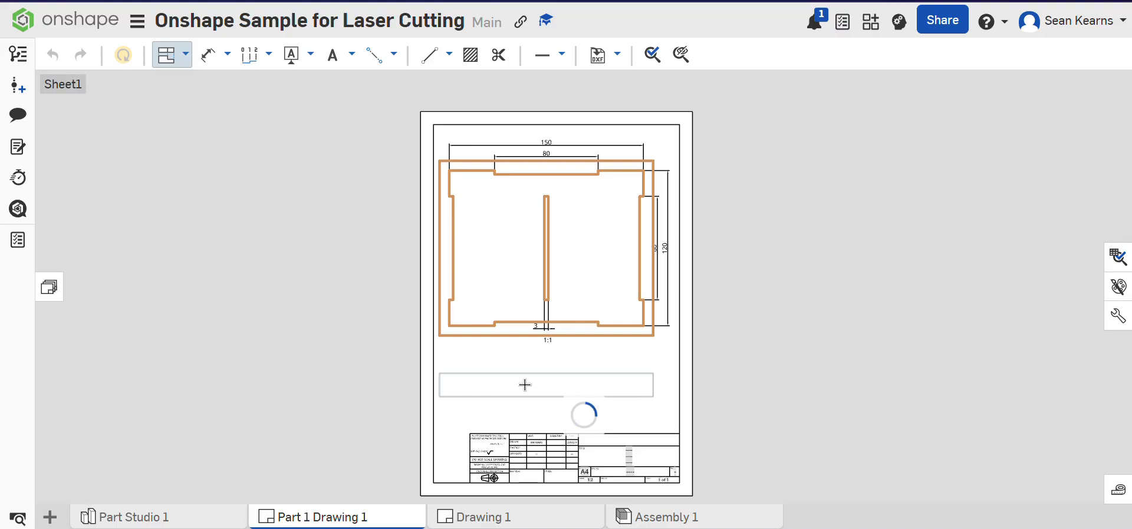
pyautogui.click(512, 389)
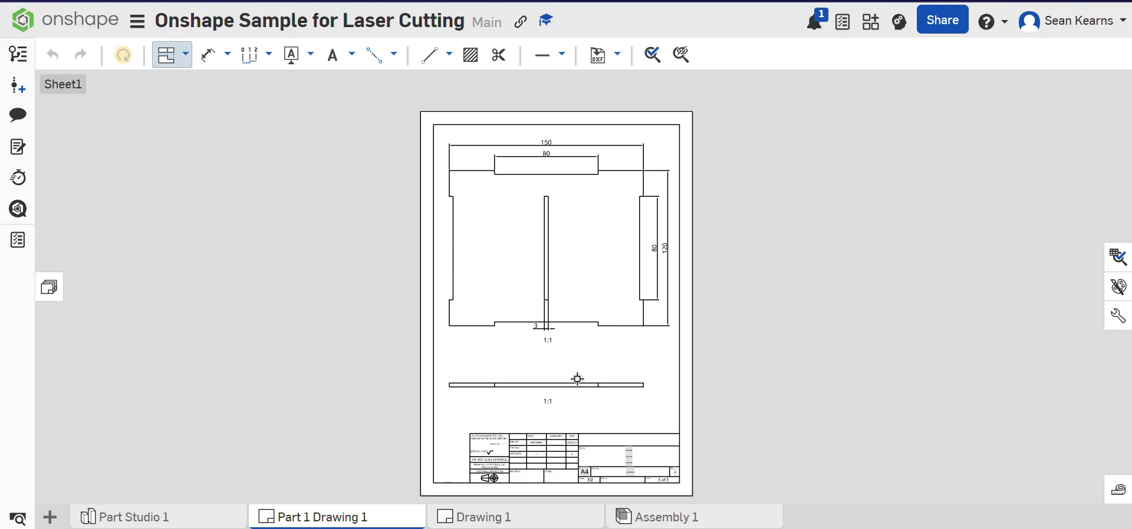
# Change the title block's scale to 1:1 and enter Back Piece as the drawing title
pyautogui.scroll(5, 593, 491)
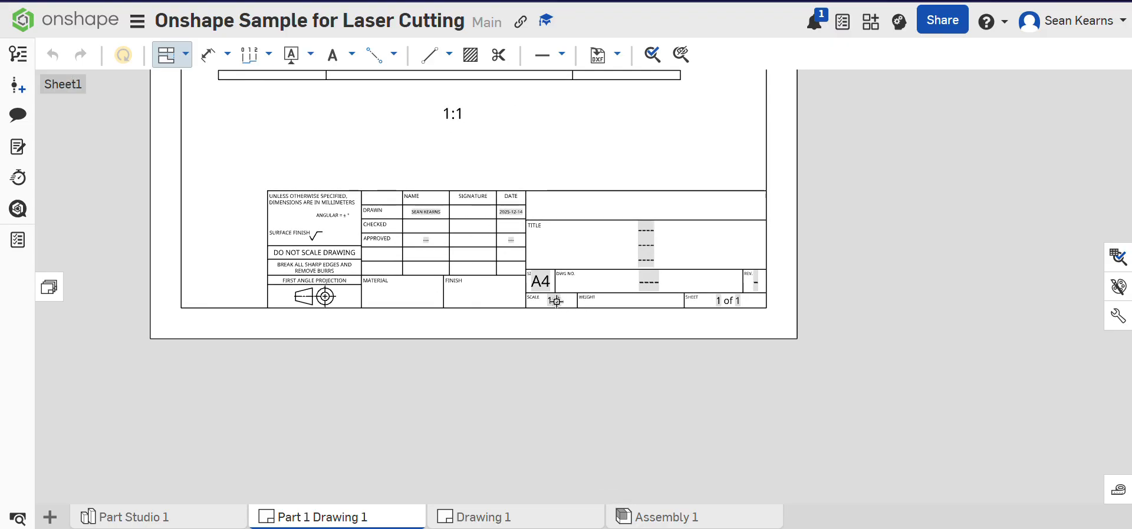
pyautogui.doubleClick(556, 302)
pyautogui.doubleClick(563, 301)
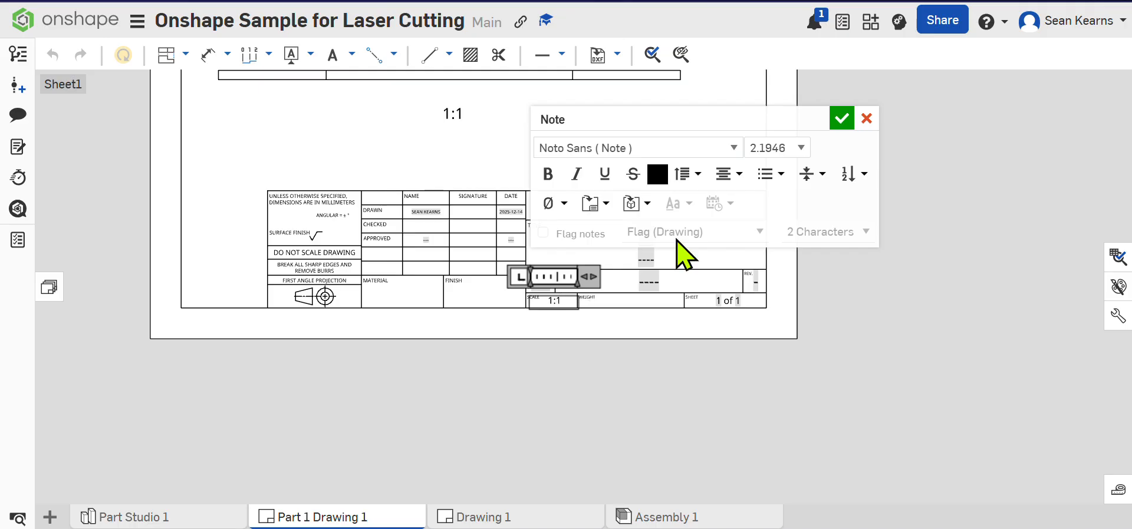
pyautogui.click(842, 119)
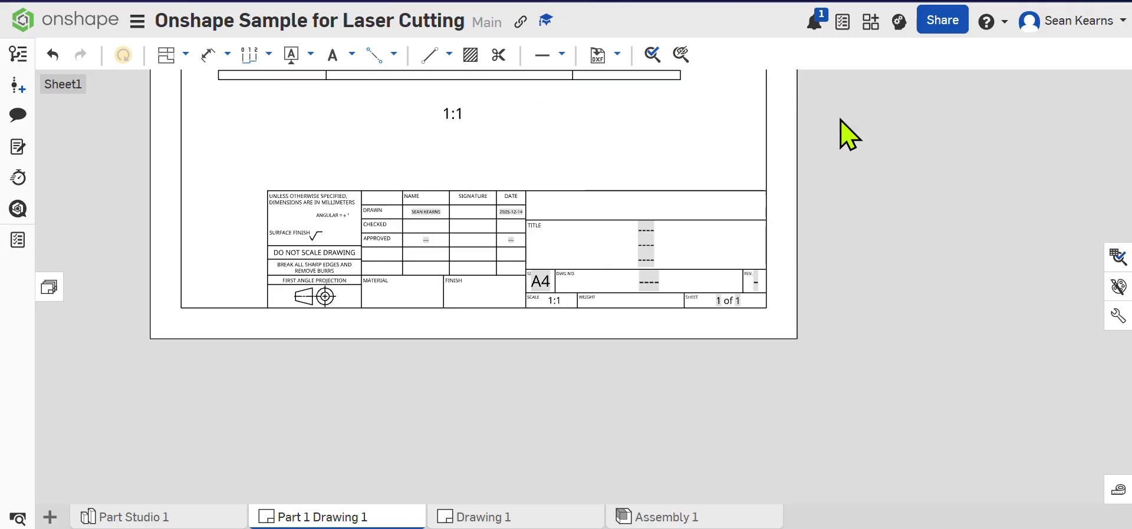
pyautogui.doubleClick(642, 246)
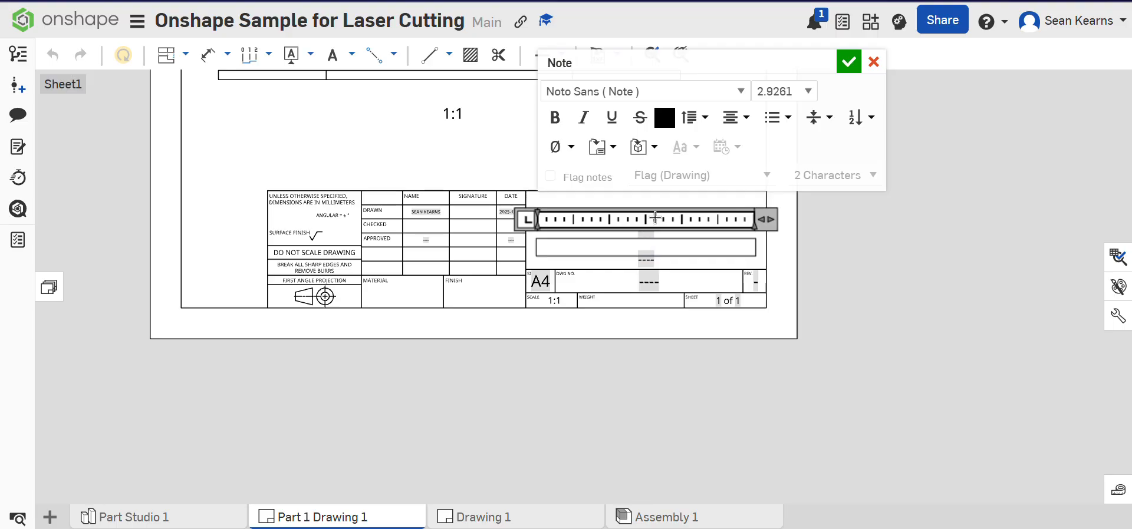
pyautogui.write('Back Piece')
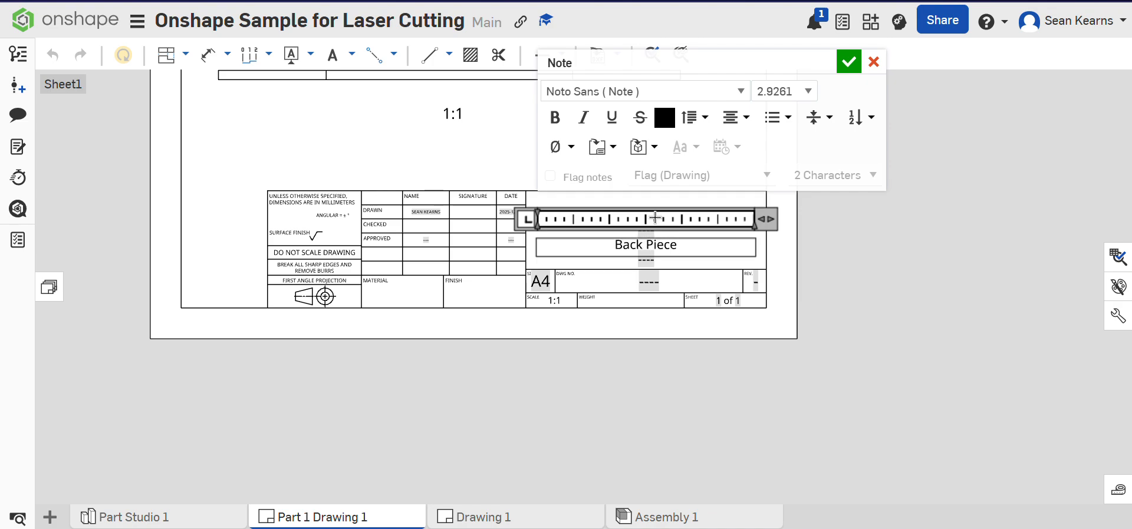
pyautogui.click(849, 61)
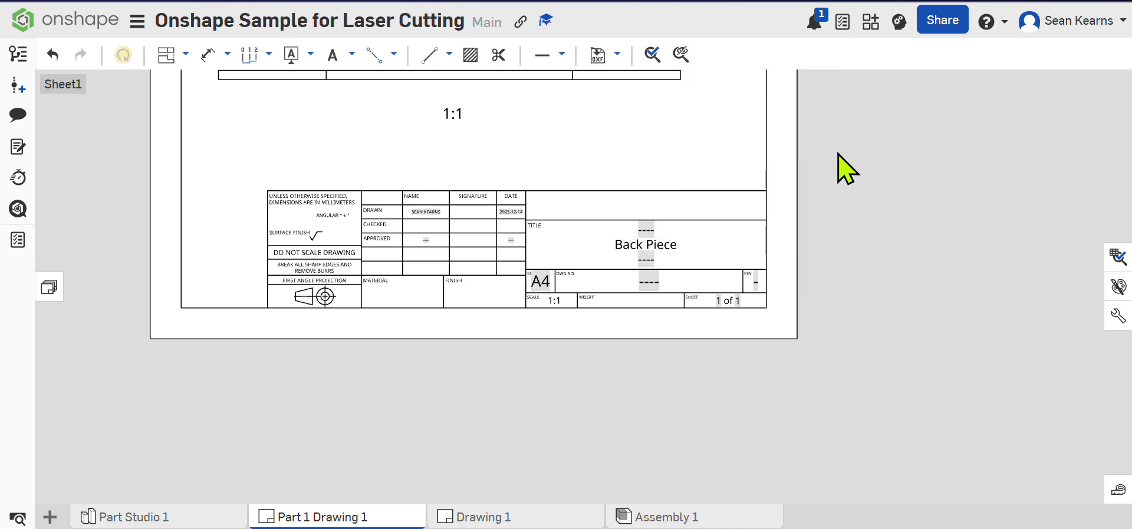
# Export the Part 1 drawing as a JPEG file named Back
pyautogui.scroll(-3, 849, 197)
pyautogui.scroll(-5, 718, 403)
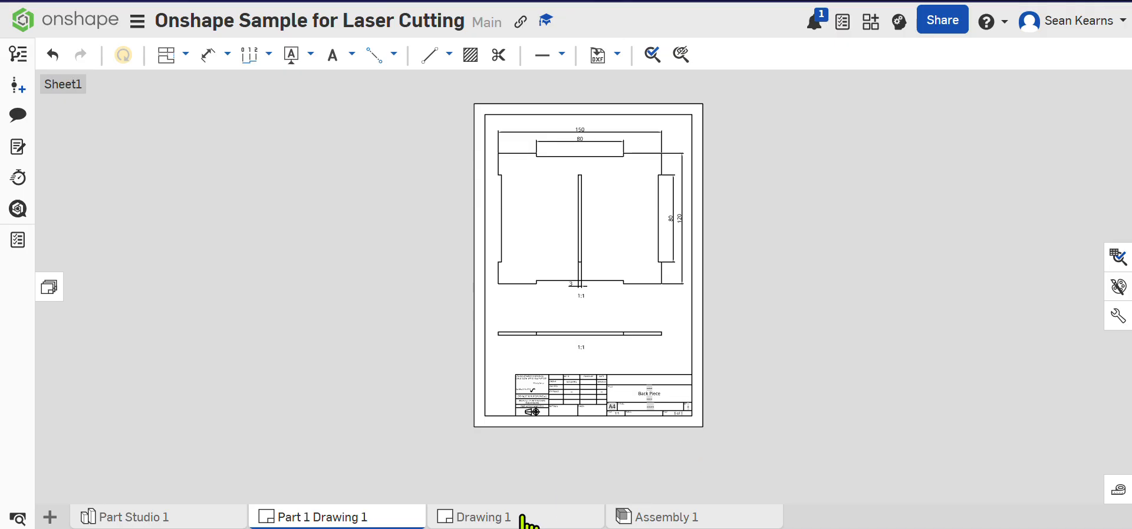
pyautogui.rightClick(379, 515)
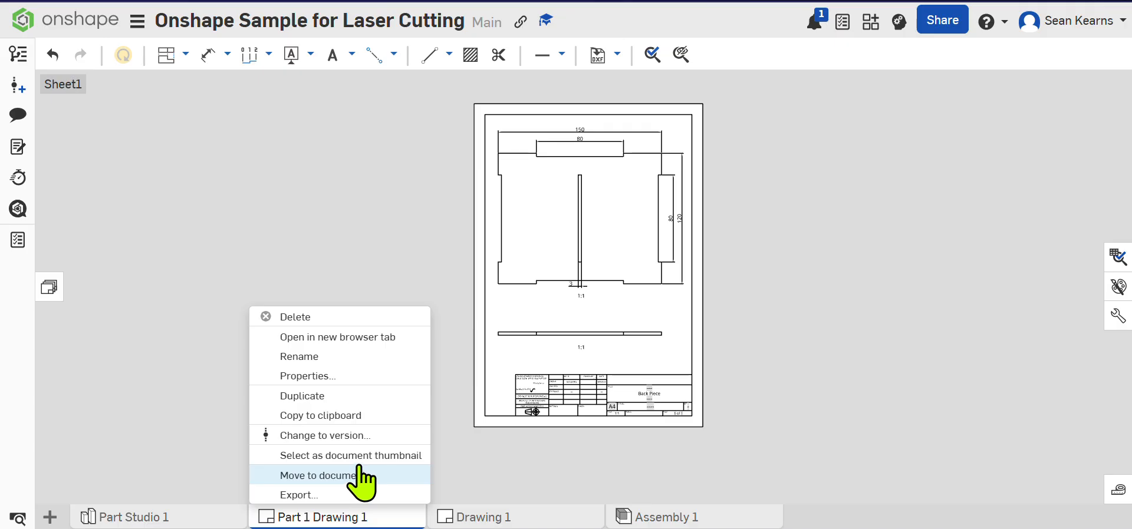
pyautogui.click(328, 496)
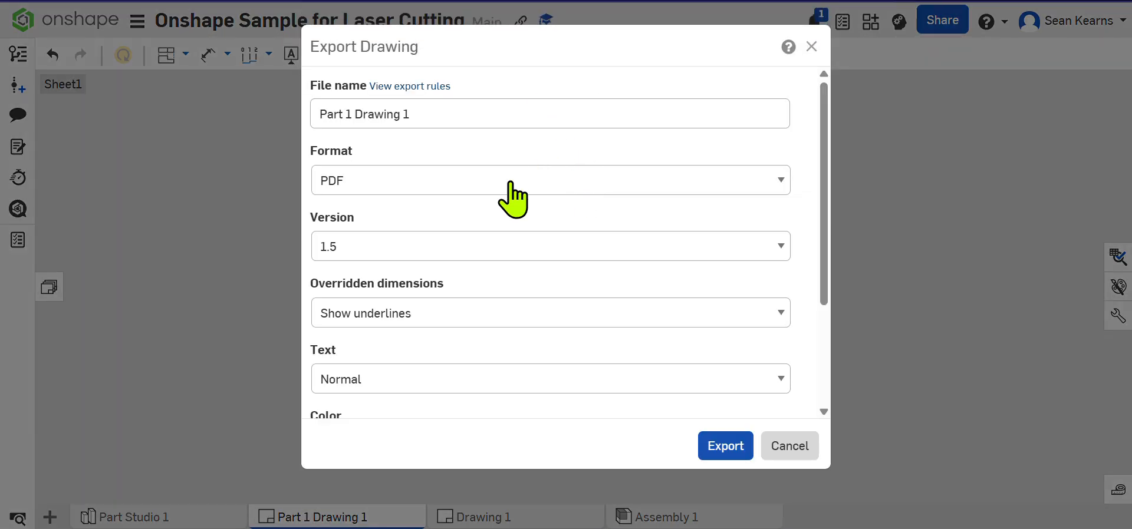
pyautogui.click(520, 183)
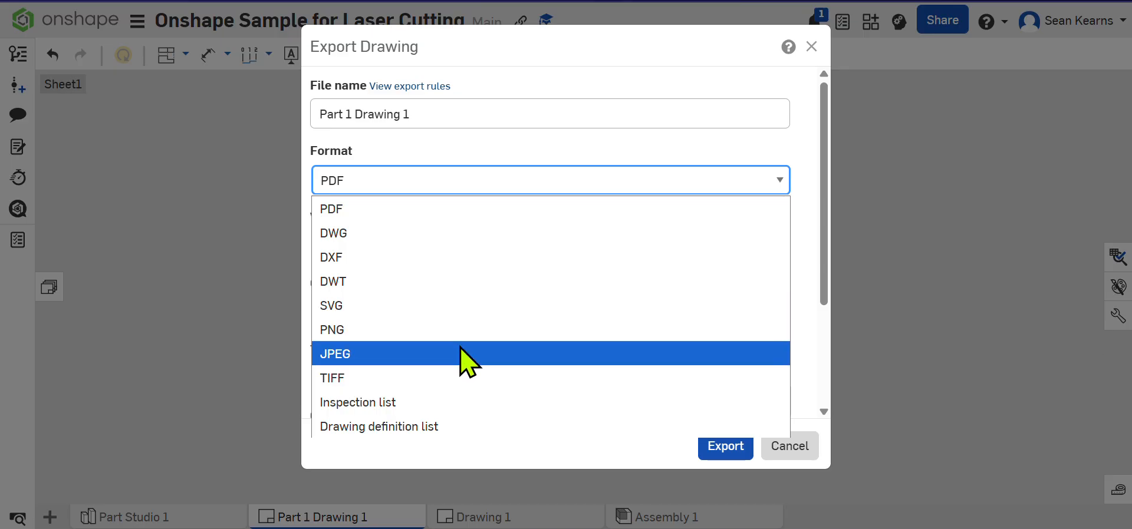
pyautogui.click(458, 354)
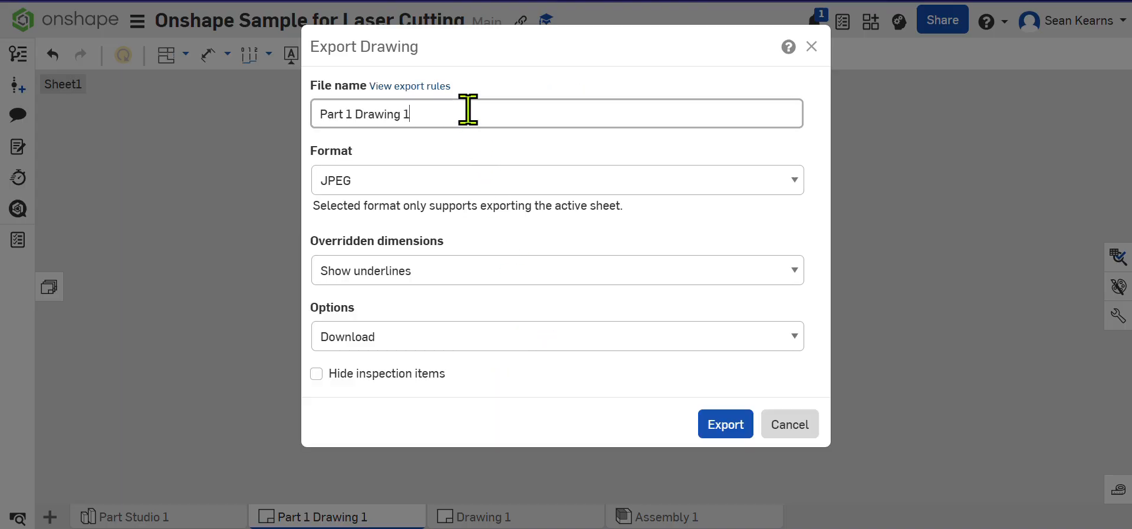
pyautogui.tripleClick(468, 112)
pyautogui.write('Back')
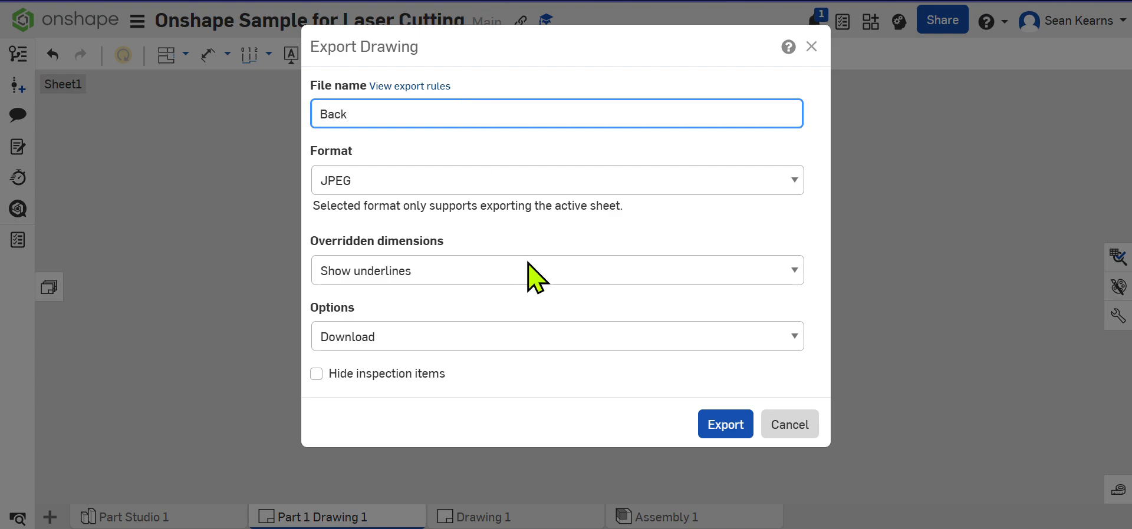
pyautogui.click(728, 433)
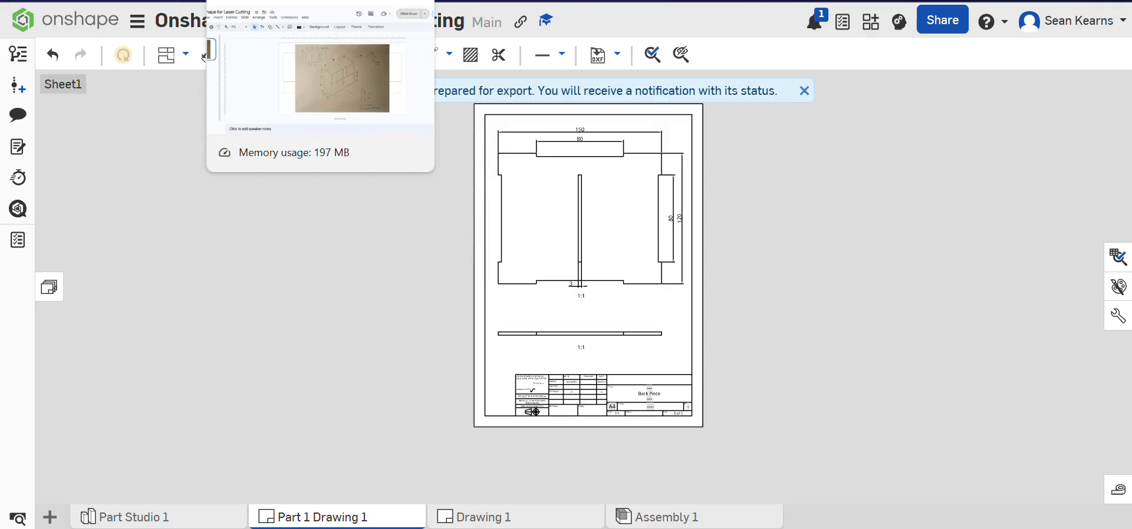
# Switch to the Google Slides presentation and add a new slide after the hand-sketch slide
pyautogui.click(348, 1)
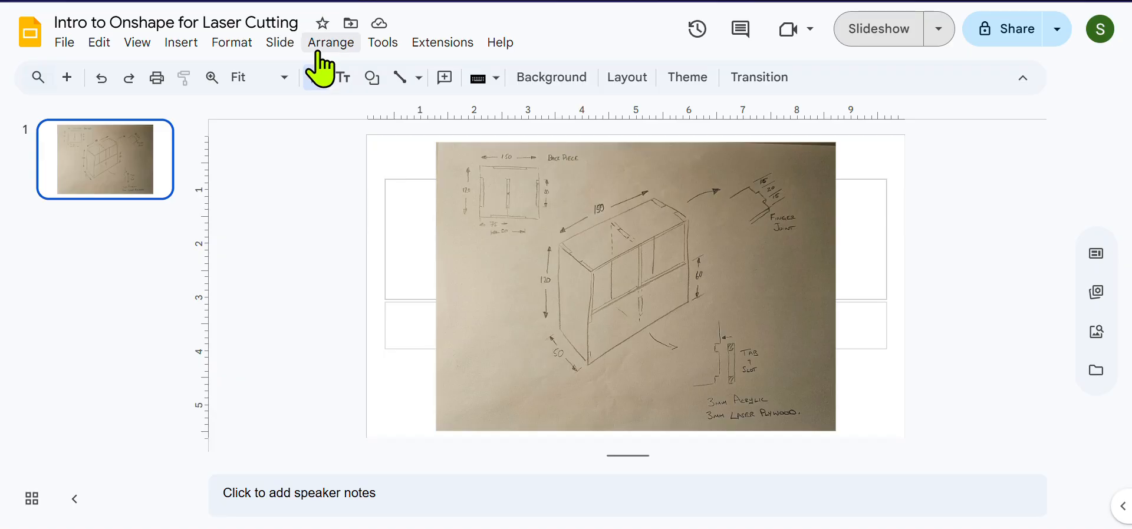
pyautogui.rightClick(105, 190)
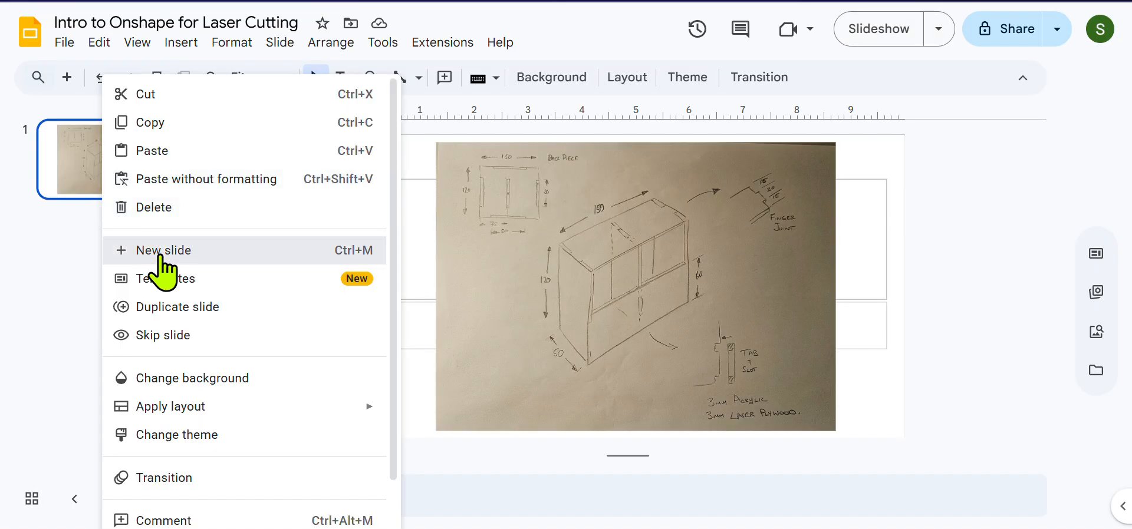
pyautogui.click(154, 250)
# Insert the exported back piece drawing from the computer as an image on slide 2
pyautogui.click(181, 42)
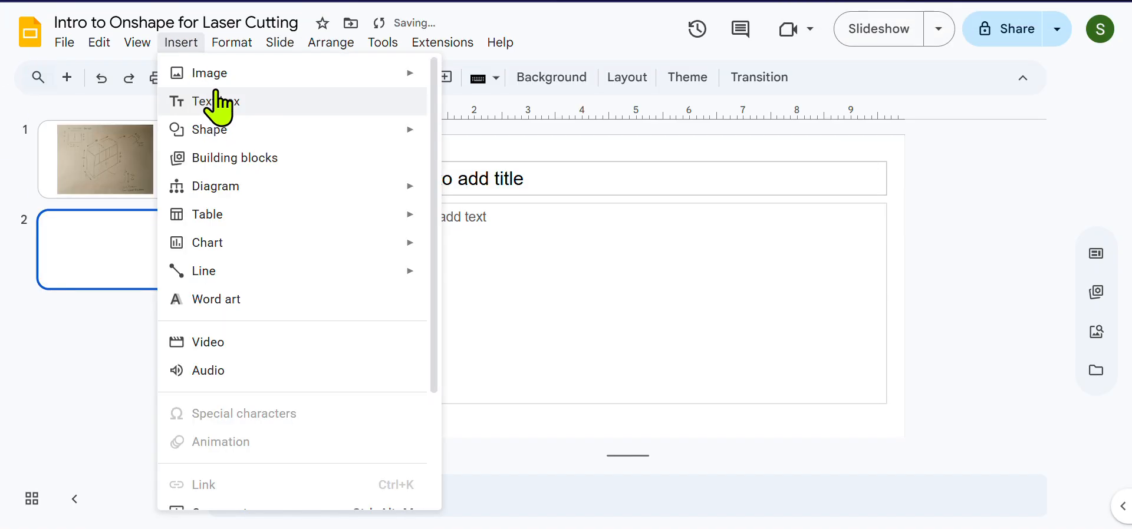
pyautogui.moveTo(316, 83)
pyautogui.click(490, 82)
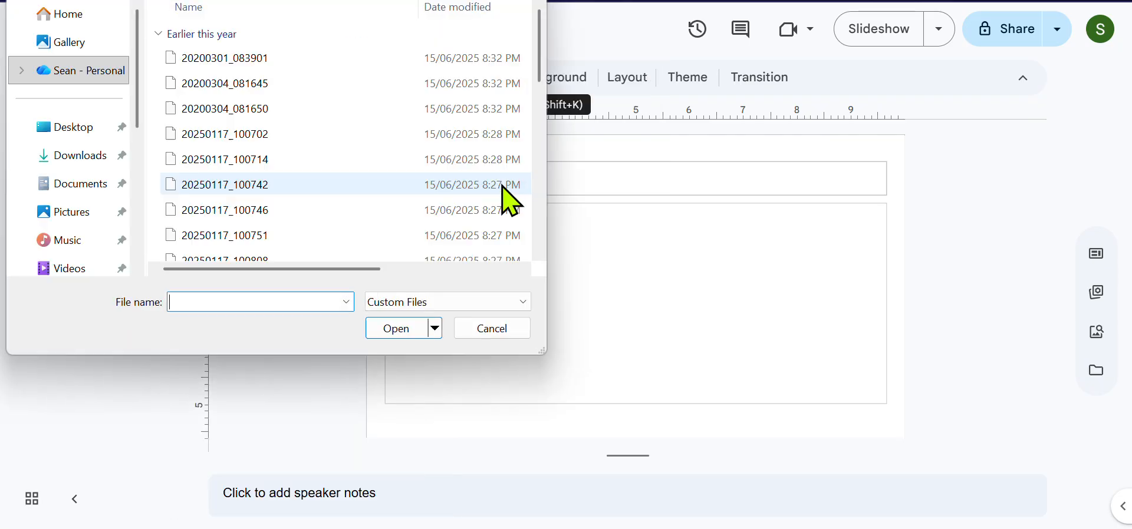
pyautogui.click(282, 59)
pyautogui.click(389, 329)
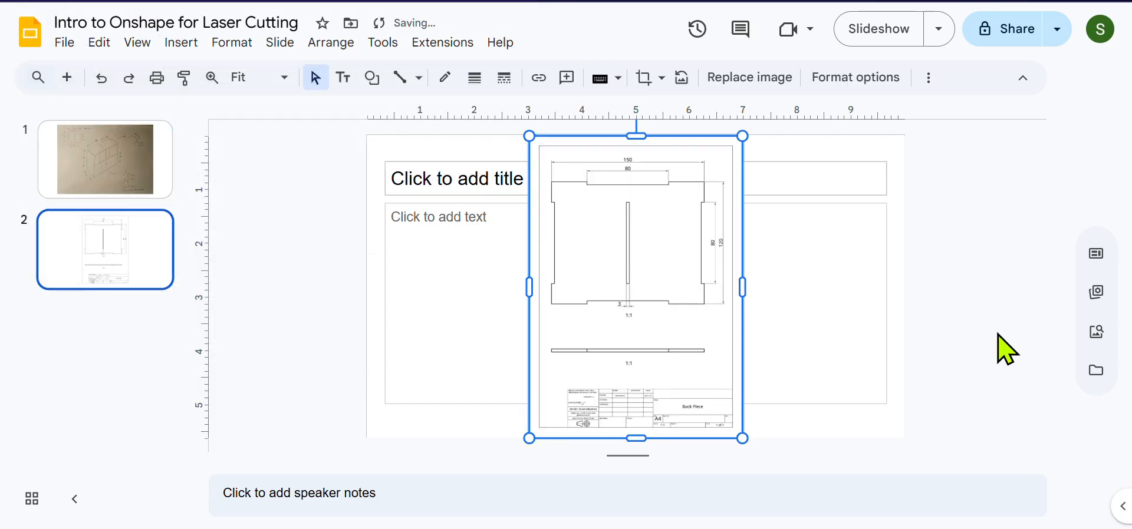
# Delete the empty title and text placeholders on slide 2 and move the drawing image to the slide's left edge
pyautogui.click(890, 273)
pyautogui.moveTo(847, 414); pyautogui.dragTo(822, 168)
pyautogui.press('Delete')
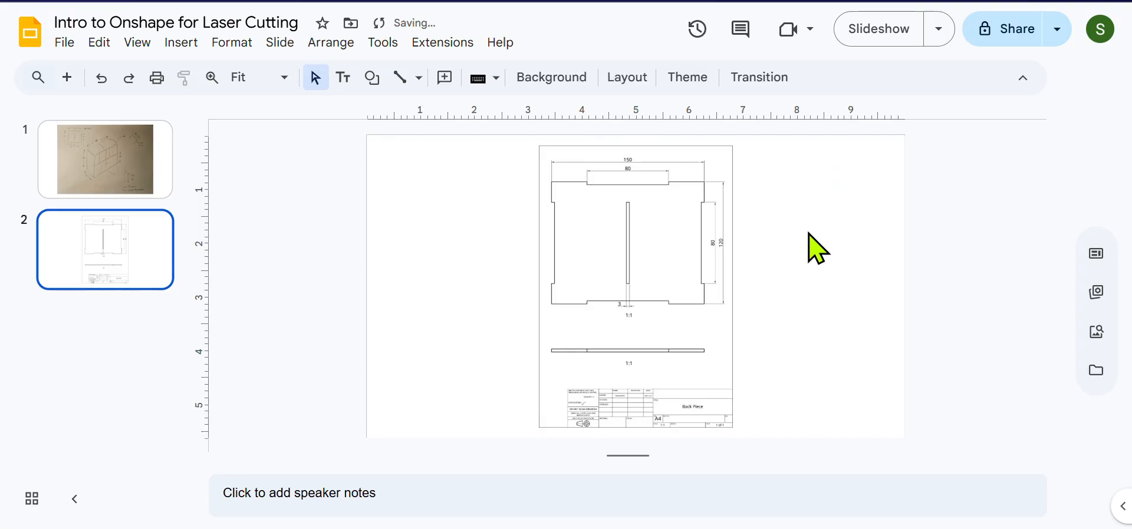
pyautogui.moveTo(683, 341)
pyautogui.mouseDown()
pyautogui.moveTo(592, 327)
pyautogui.moveTo(543, 346)
pyautogui.moveTo(522, 332)
pyautogui.mouseUp()
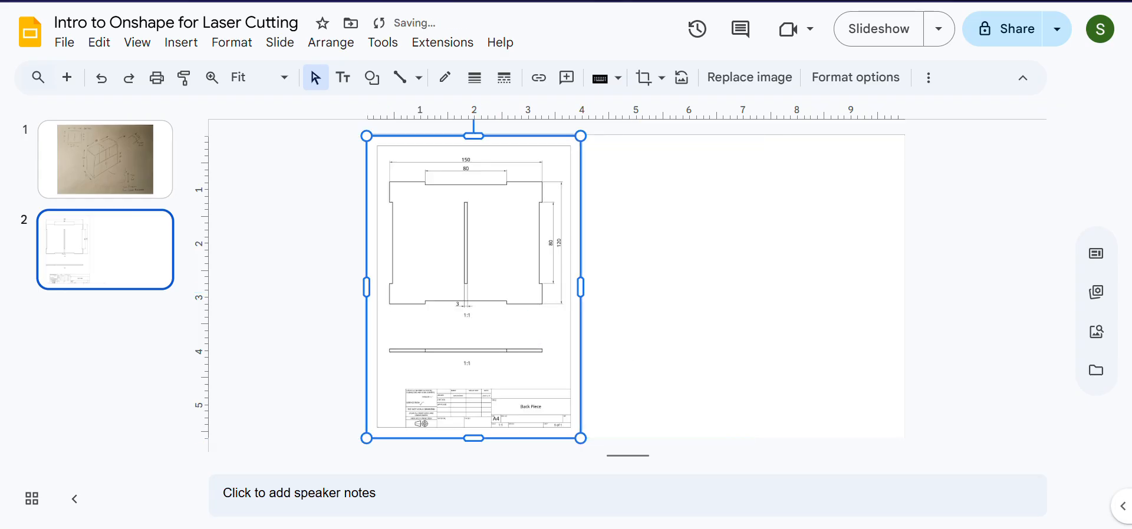
# Switch back to Onshape's Part Studio 1 and hide Parts 2 through 7, leaving only Part 1 shown
pyautogui.click(819, 1)
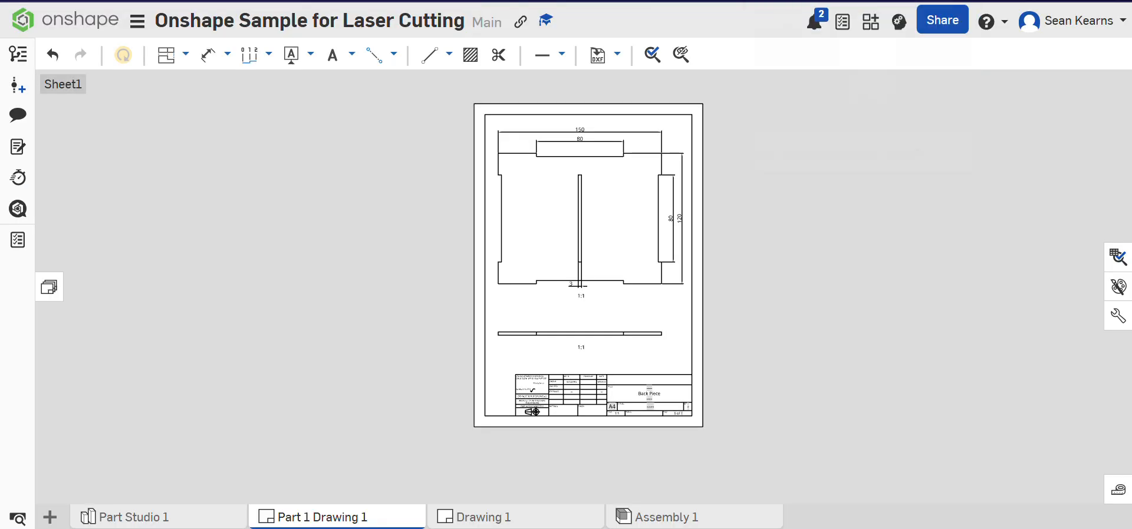
pyautogui.click(159, 520)
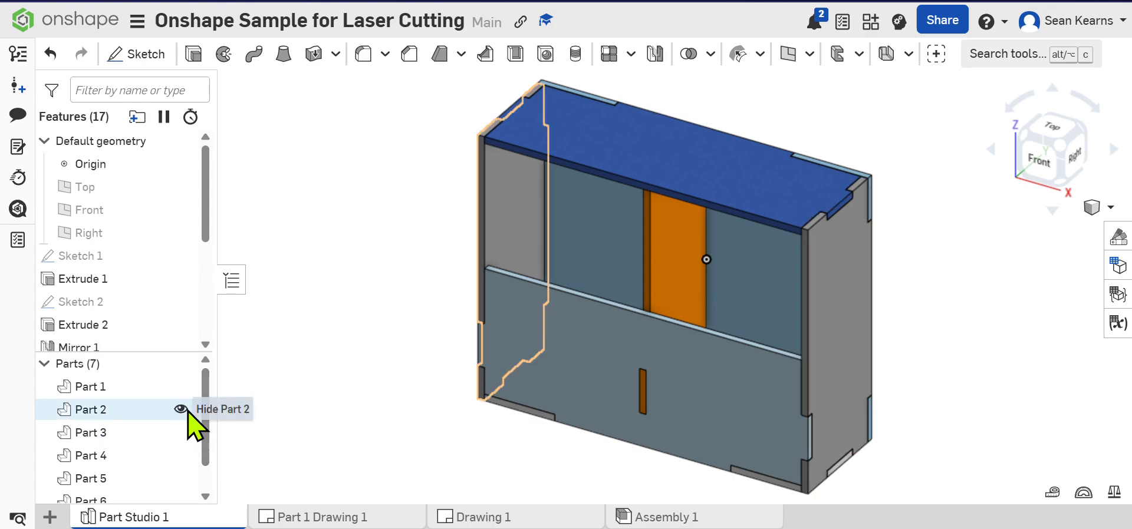
pyautogui.click(182, 410)
pyautogui.click(181, 433)
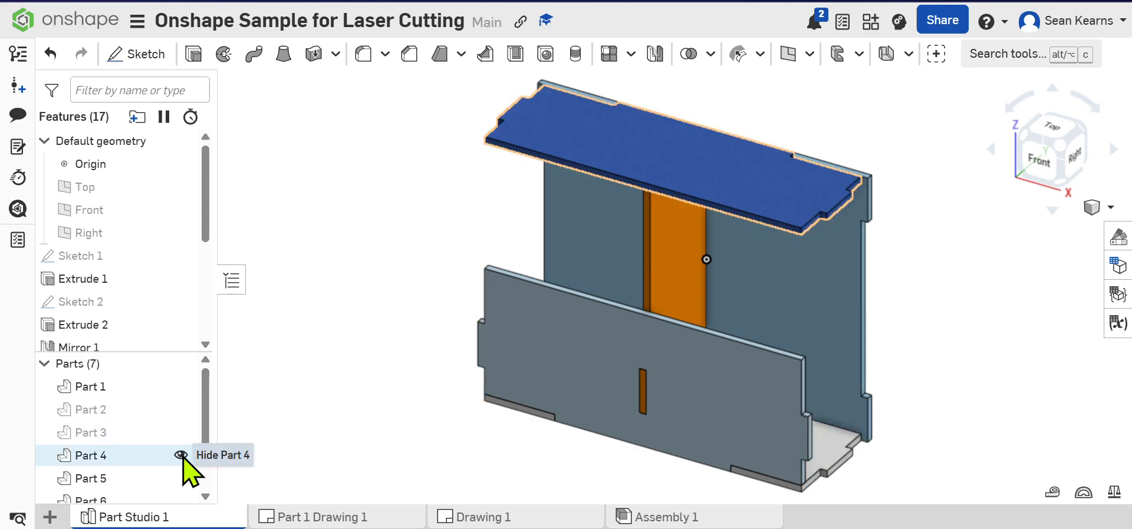
pyautogui.click(184, 453)
pyautogui.scroll(-1, 181, 453)
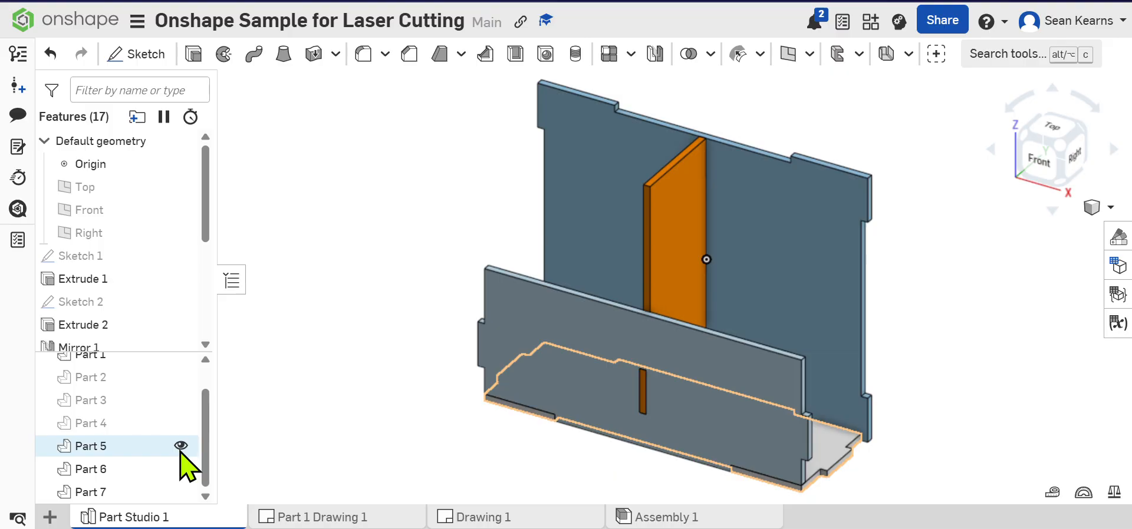
pyautogui.click(181, 445)
pyautogui.click(181, 469)
pyautogui.click(181, 492)
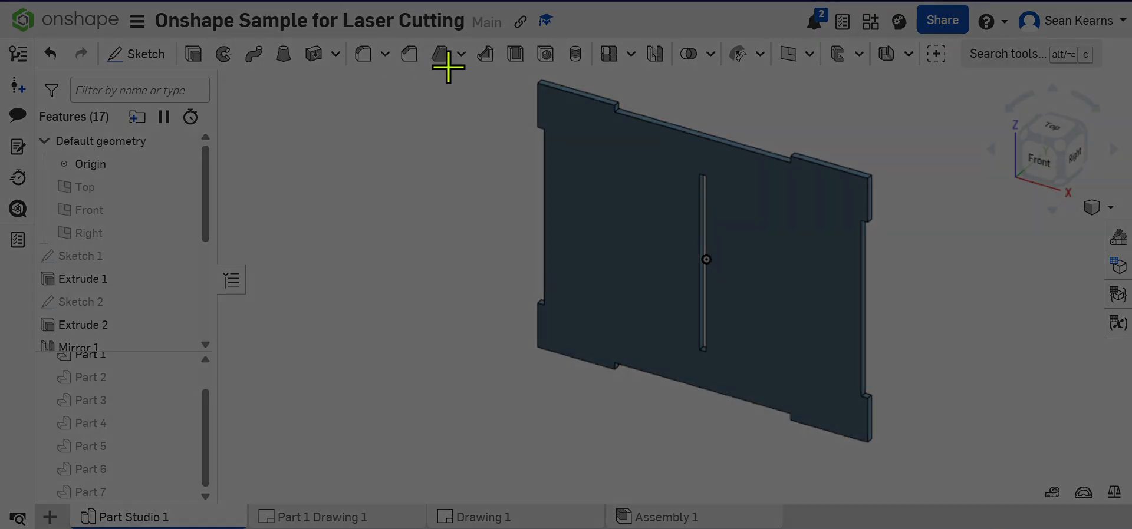
# Capture a screenshot of the isolated Part 1 model and paste it beside the drawing on slide 2 in Google Slides
pyautogui.moveTo(479, 70); pyautogui.dragTo(905, 445)
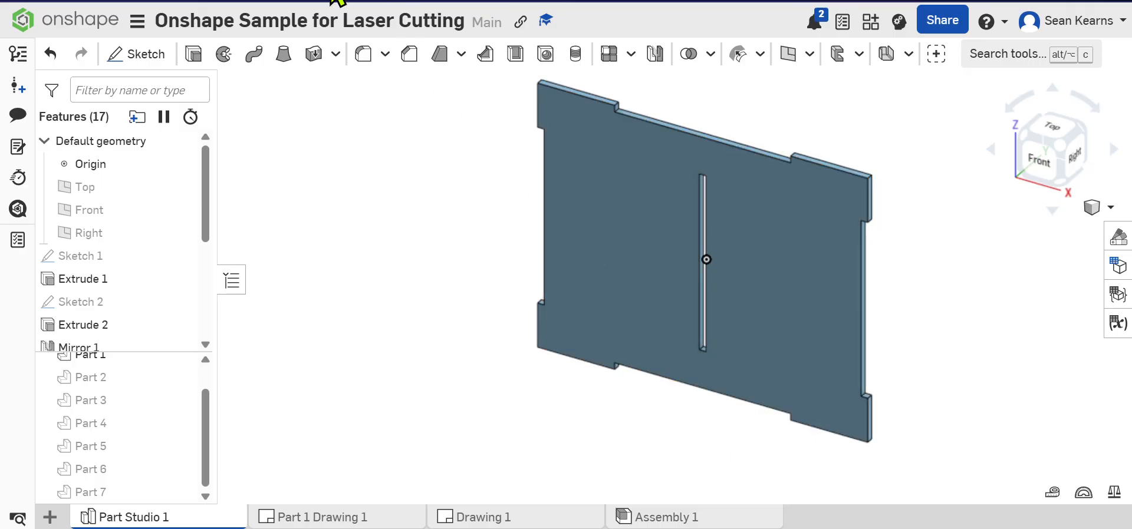
pyautogui.hotkey('alt', 'Tab')
pyautogui.click(670, 335)
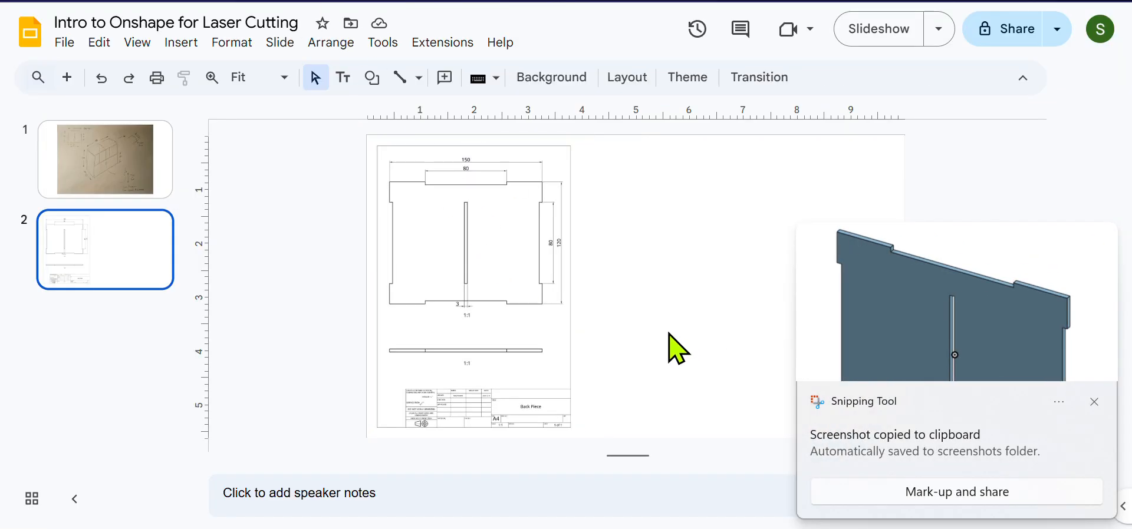
pyautogui.hotkey('ctrl', 'v')
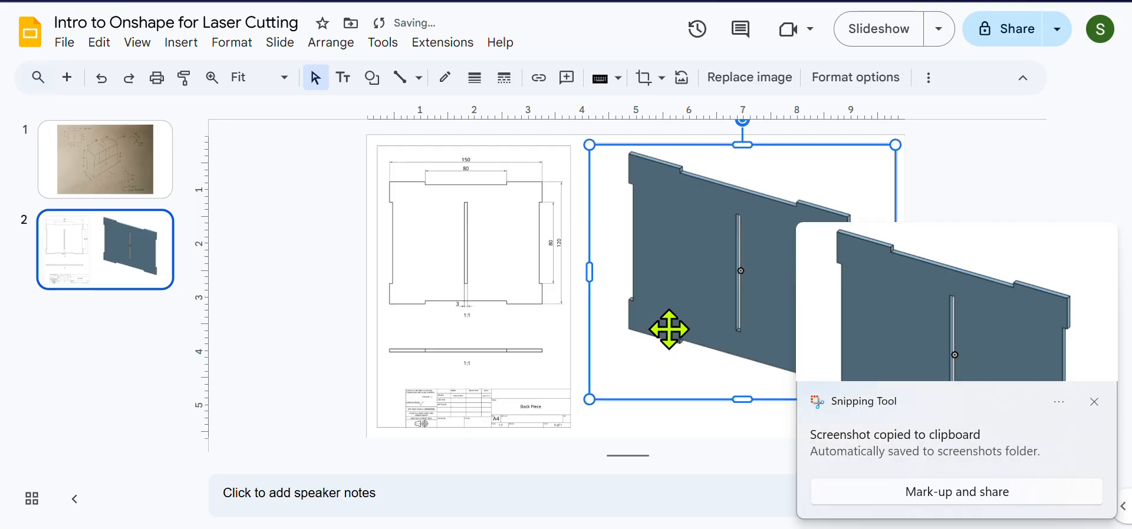
pyautogui.click(260, 282)
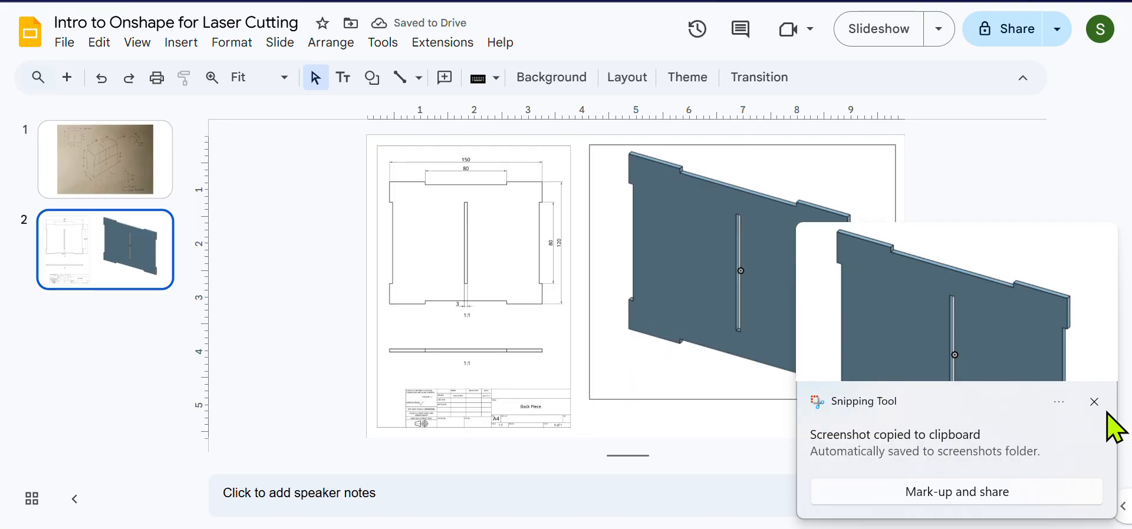